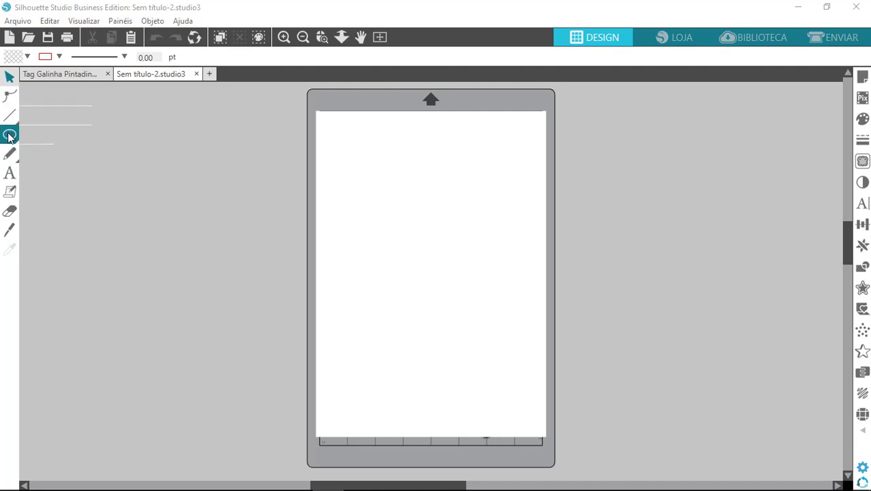
# Draw a circle about 54 mm in diameter in the upper half of the page.
pyautogui.moveTo(10, 136)
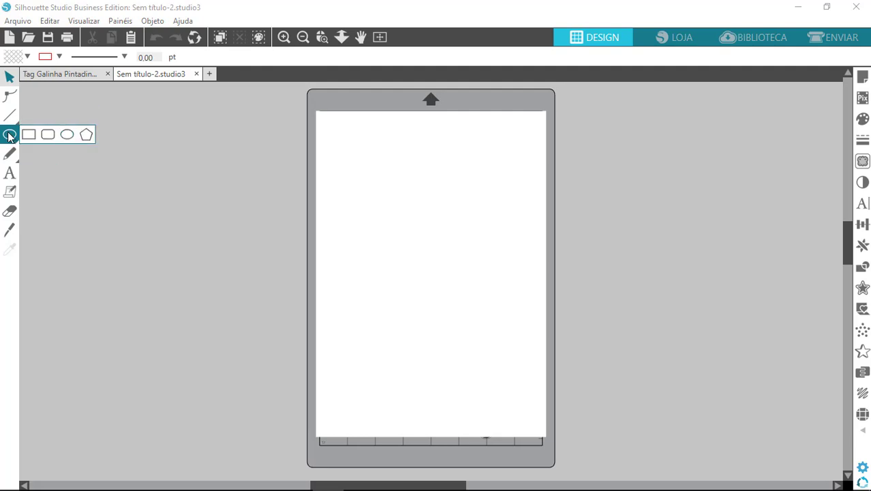
pyautogui.click(9, 136)
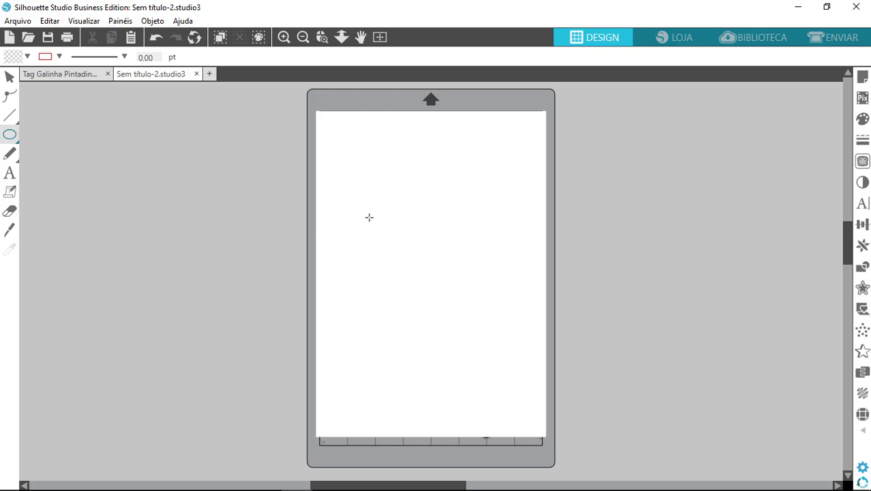
pyautogui.moveTo(367, 194); pyautogui.dragTo(426, 253)
pyautogui.click(9, 77)
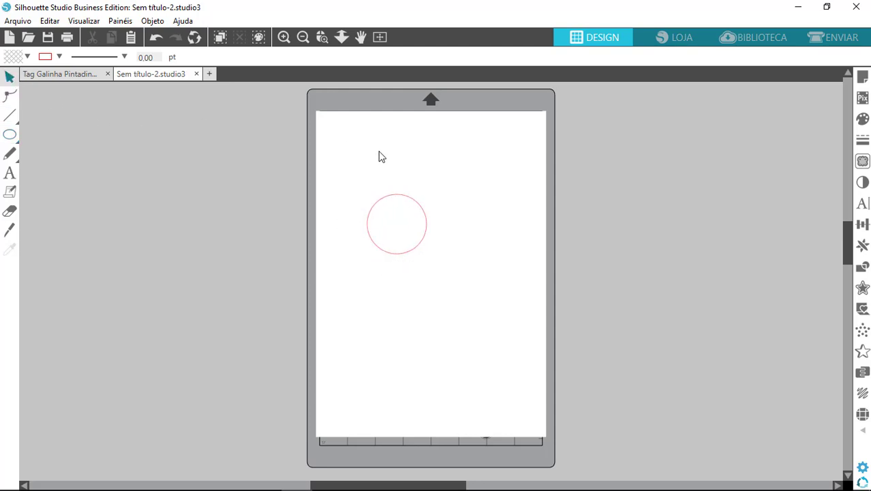
pyautogui.click(9, 134)
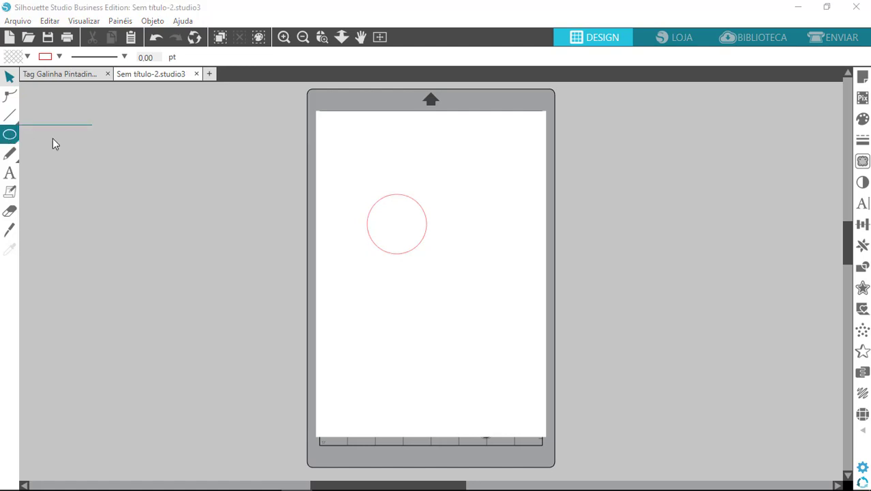
# Resize the circle to 54 mm wide and high with its aspect ratio locked.
pyautogui.click(394, 198)
pyautogui.click(397, 200)
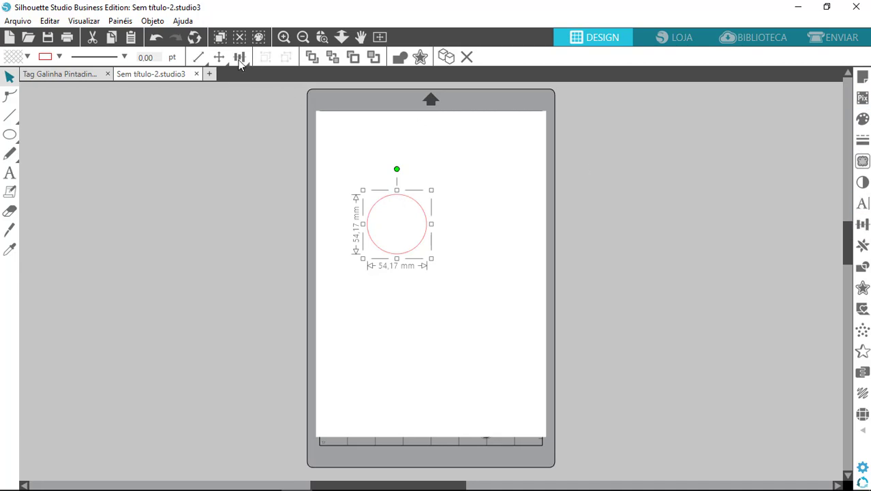
pyautogui.click(863, 227)
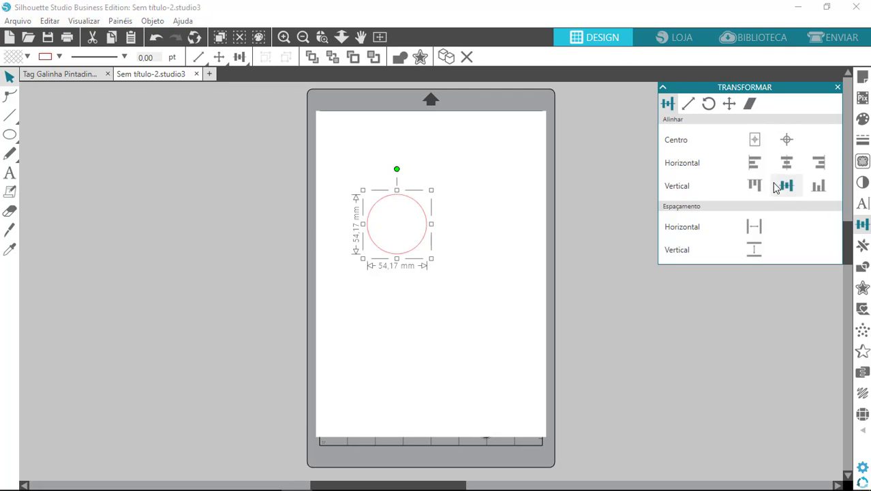
pyautogui.click(690, 105)
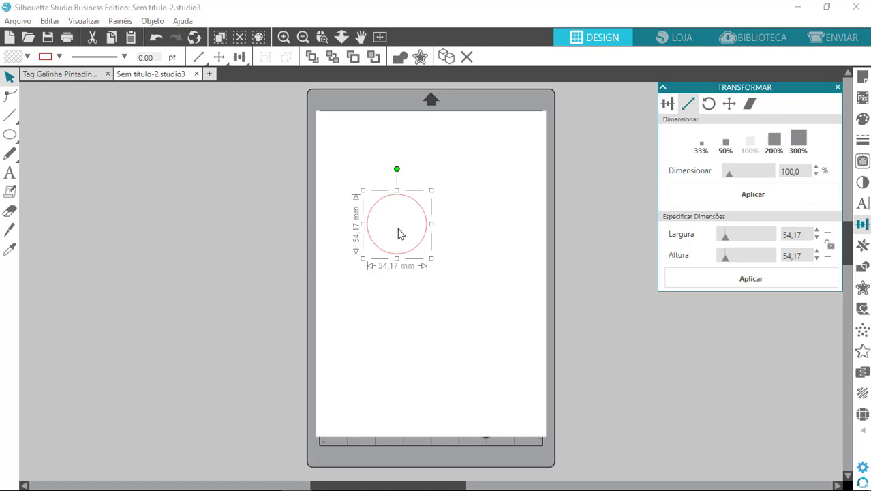
pyautogui.click(830, 247)
pyautogui.moveTo(797, 237); pyautogui.dragTo(773, 236)
pyautogui.write('54')
pyautogui.press('Return')
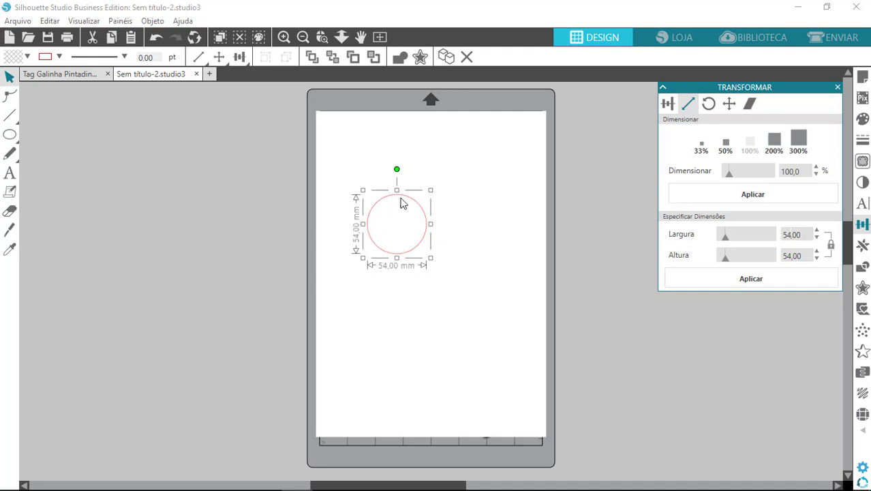
# Move the circle slightly down toward the centre of the page.
pyautogui.moveTo(401, 201); pyautogui.dragTo(410, 206)
pyautogui.moveTo(406, 155); pyautogui.dragTo(428, 233)
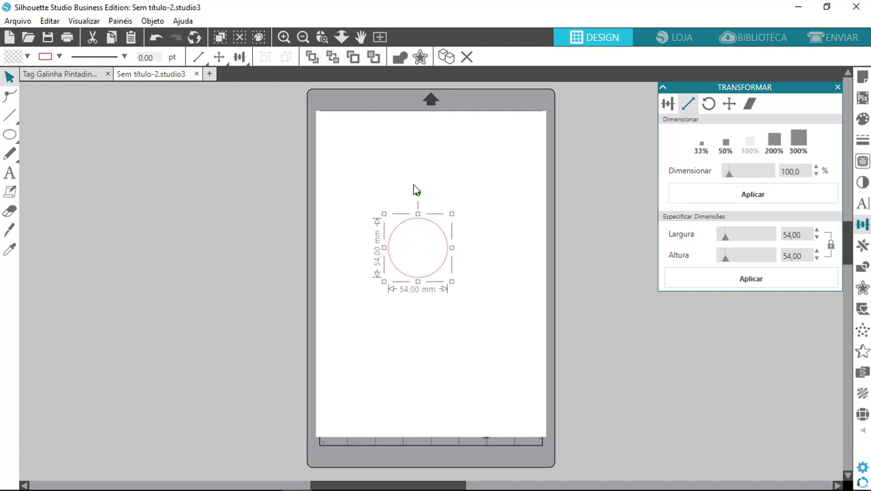
pyautogui.click(322, 38)
pyautogui.moveTo(308, 155); pyautogui.dragTo(587, 361)
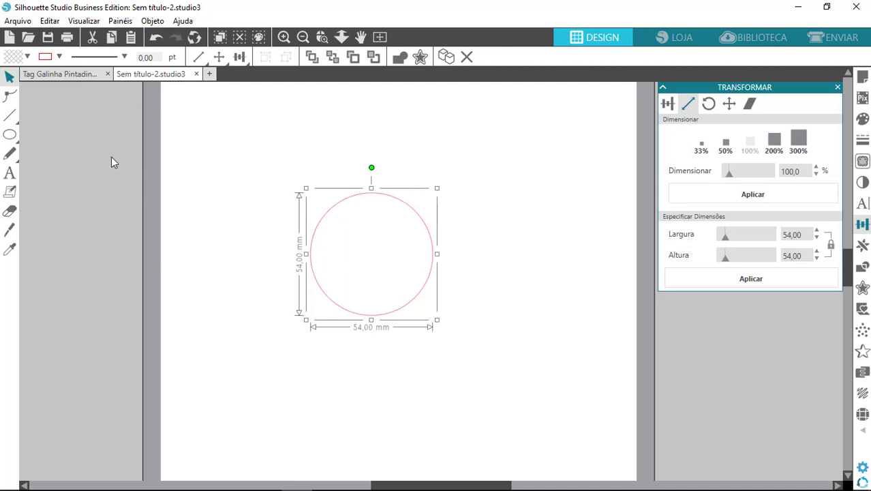
# Merge the image Fundo Galinha Pintadinha from the desktop into the current document.
pyautogui.click(18, 24)
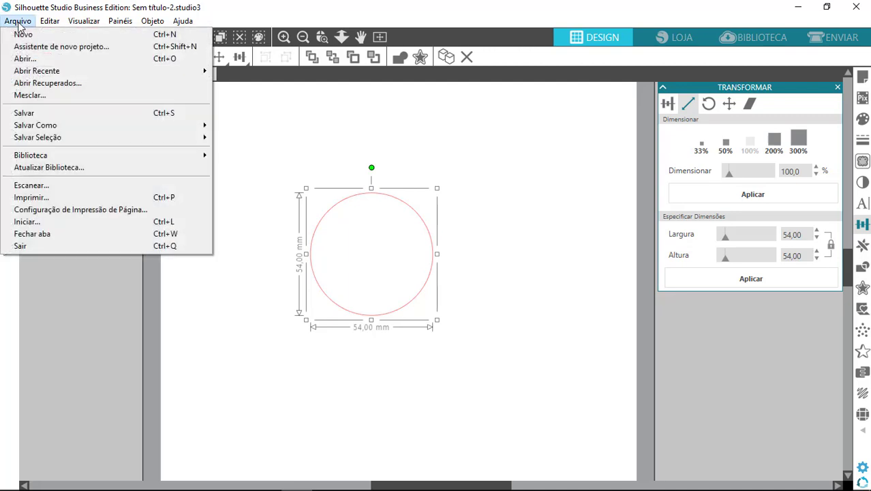
pyautogui.click(50, 99)
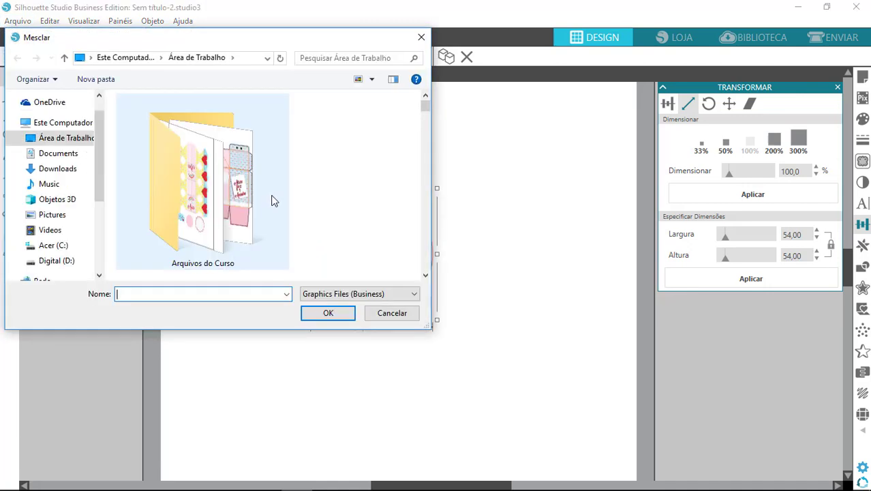
pyautogui.moveTo(423, 109); pyautogui.dragTo(405, 221)
pyautogui.click(238, 187)
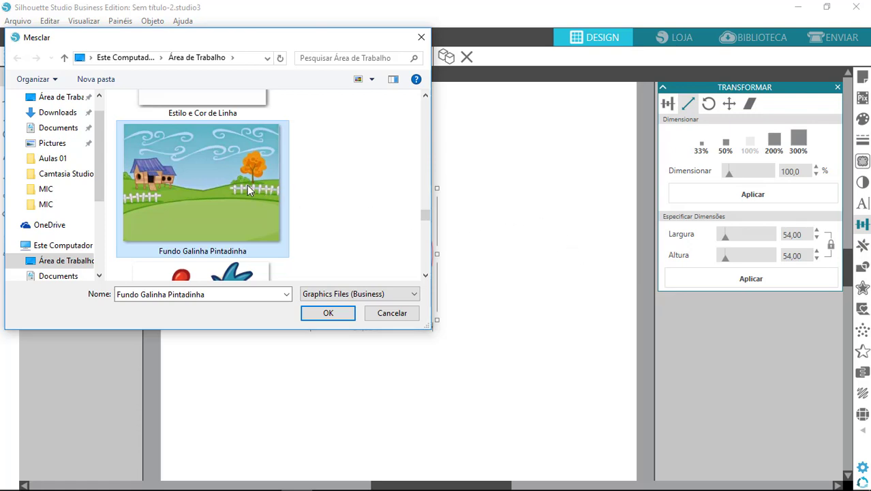
pyautogui.click(334, 315)
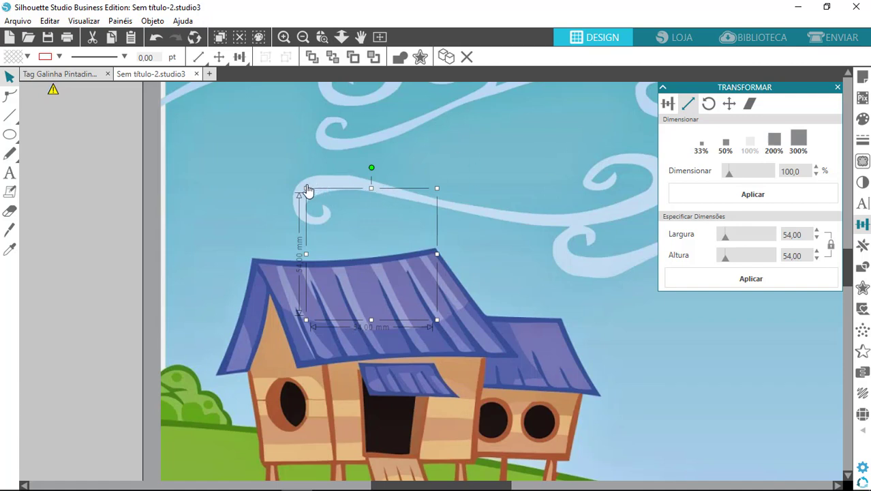
# Centre the imported background image on the page.
pyautogui.click(604, 145)
pyautogui.moveTo(601, 178); pyautogui.dragTo(525, 185)
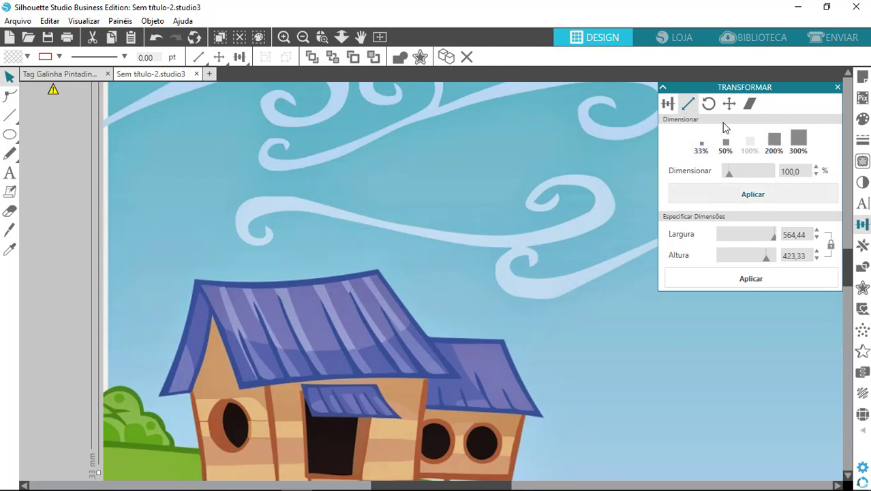
pyautogui.click(668, 103)
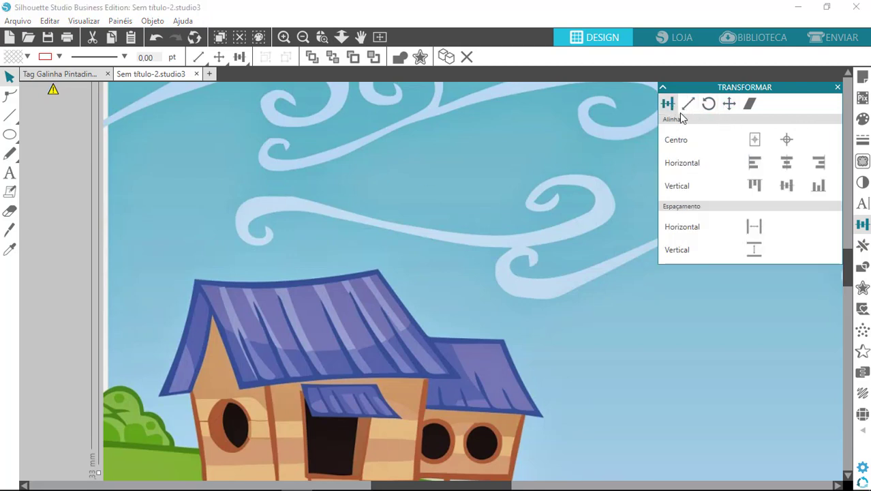
pyautogui.click(755, 139)
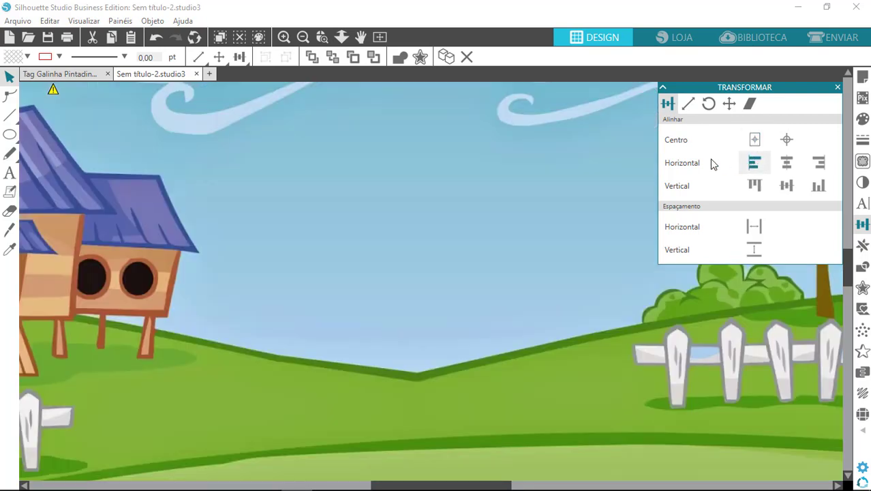
# Scale the background image to 33% twice and place it above and to the right of the circle.
pyautogui.click(689, 106)
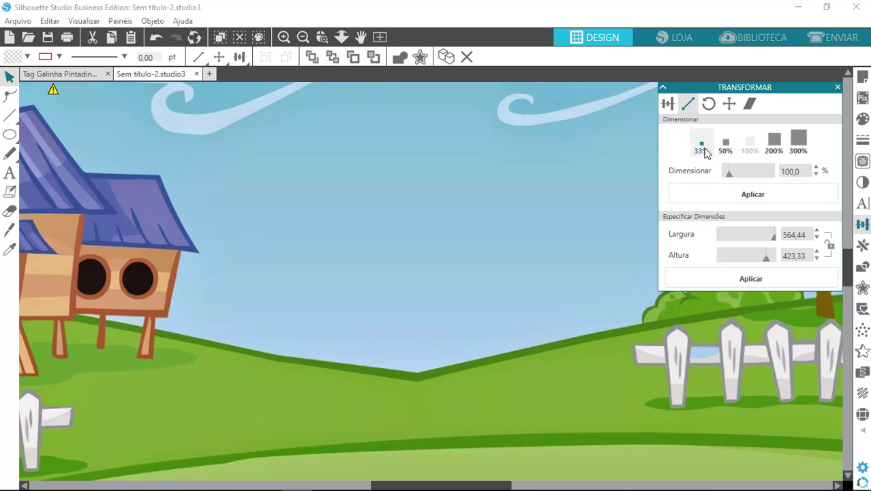
pyautogui.click(702, 145)
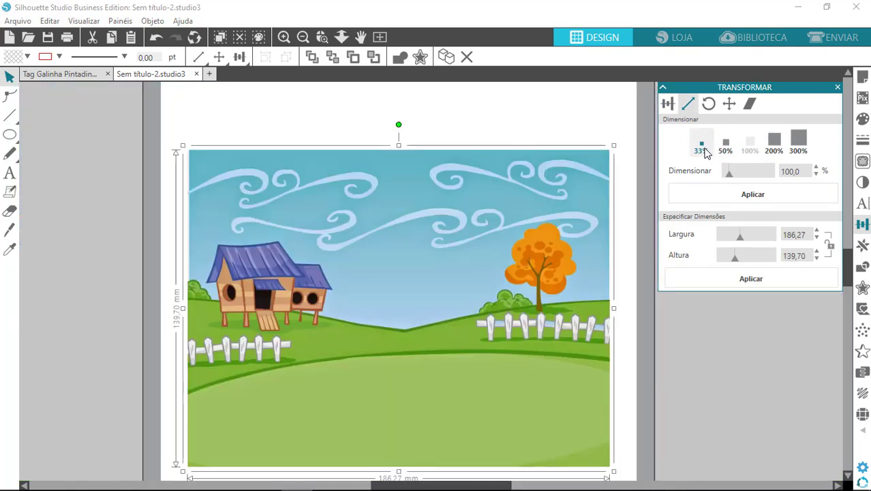
pyautogui.click(705, 150)
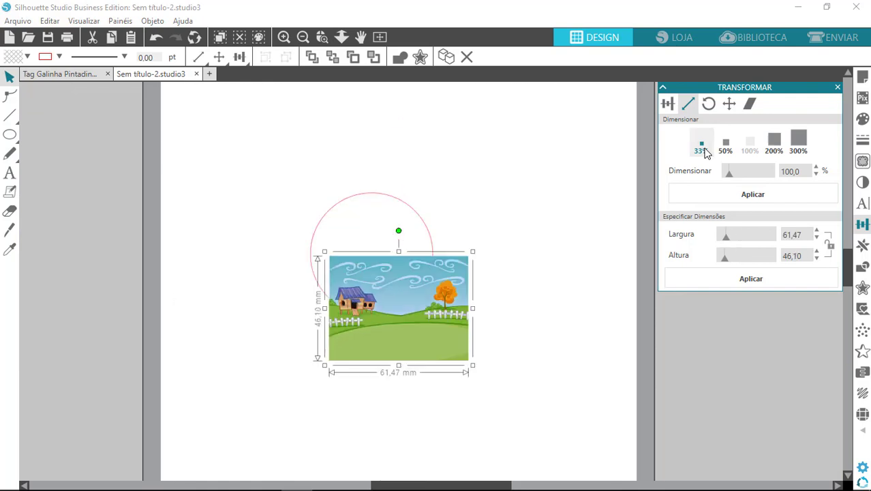
pyautogui.moveTo(431, 296); pyautogui.dragTo(533, 161)
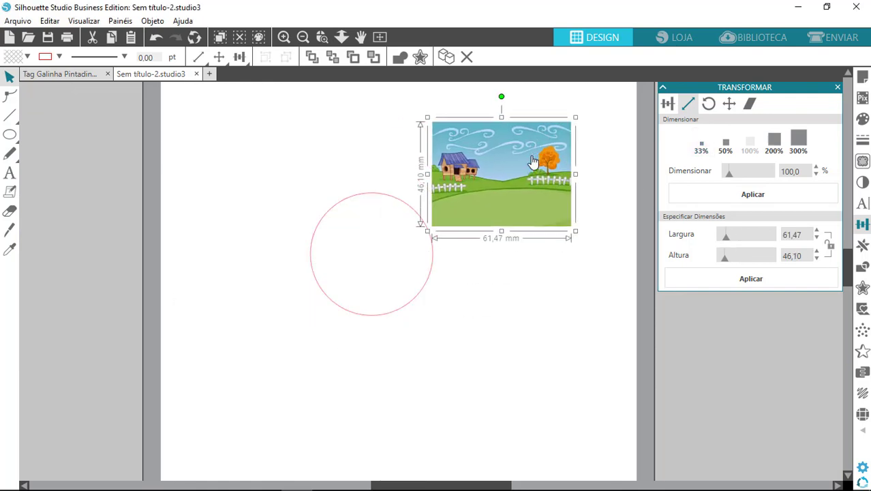
# Merge the image Galinha-Pintadinha.png into the current document.
pyautogui.click(21, 22)
pyautogui.click(38, 94)
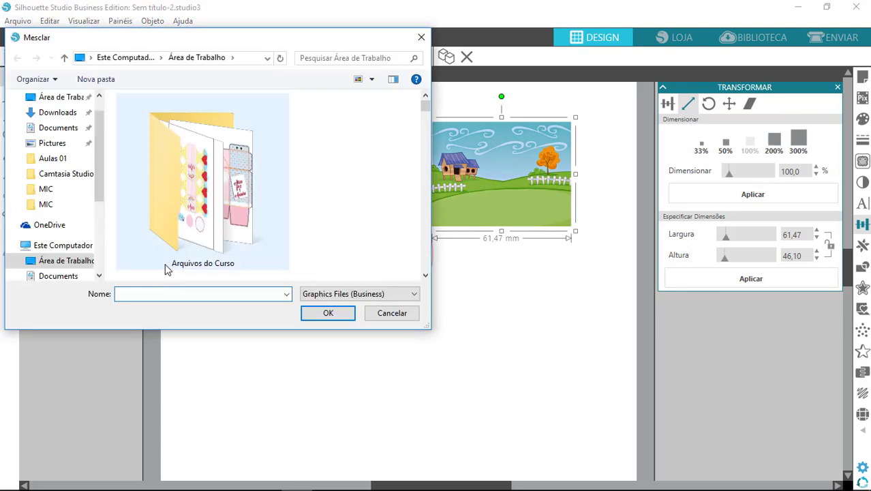
pyautogui.write('GA')
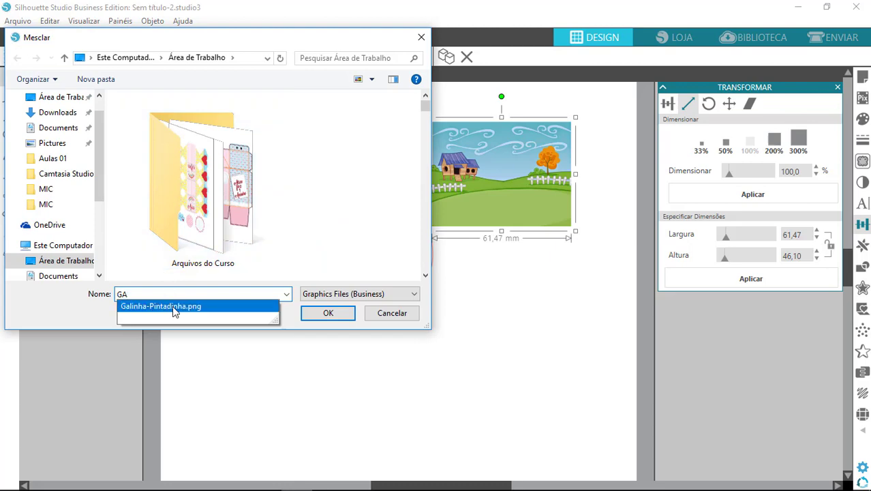
pyautogui.click(174, 307)
pyautogui.click(310, 318)
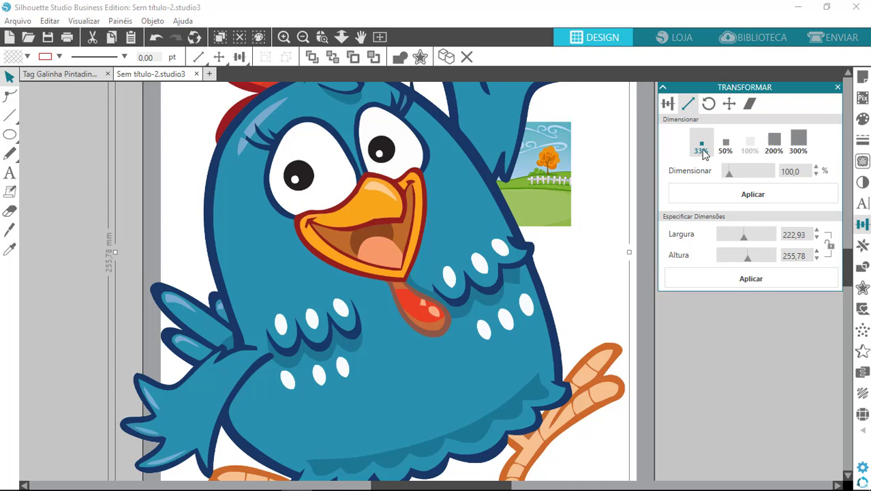
# Scale the hen image to 33% and place it in the upper left area of the page.
pyautogui.click(696, 344)
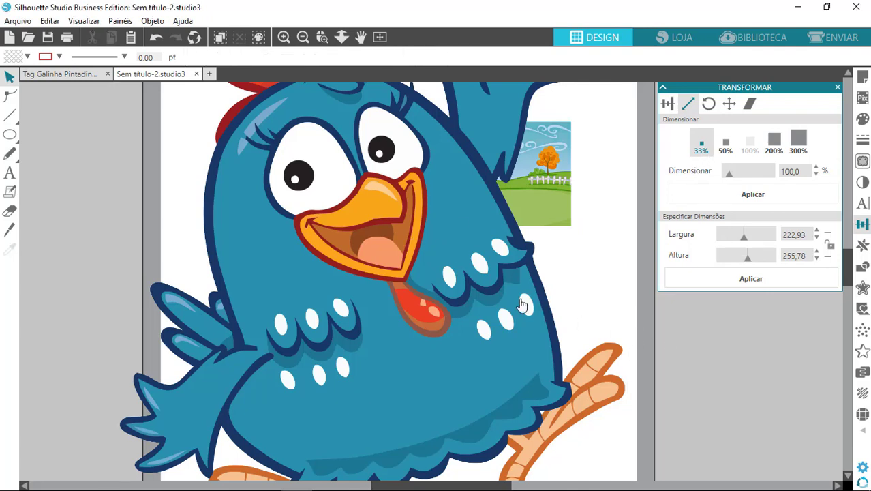
pyautogui.moveTo(522, 305); pyautogui.dragTo(450, 300)
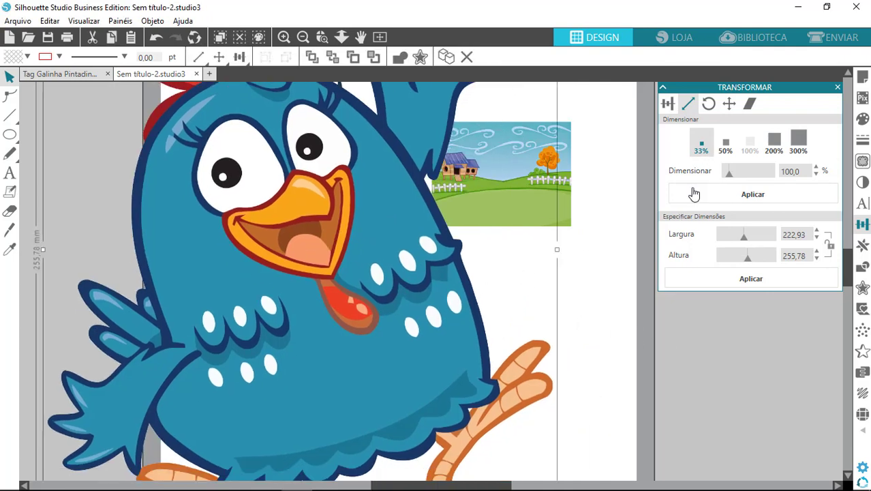
pyautogui.click(703, 151)
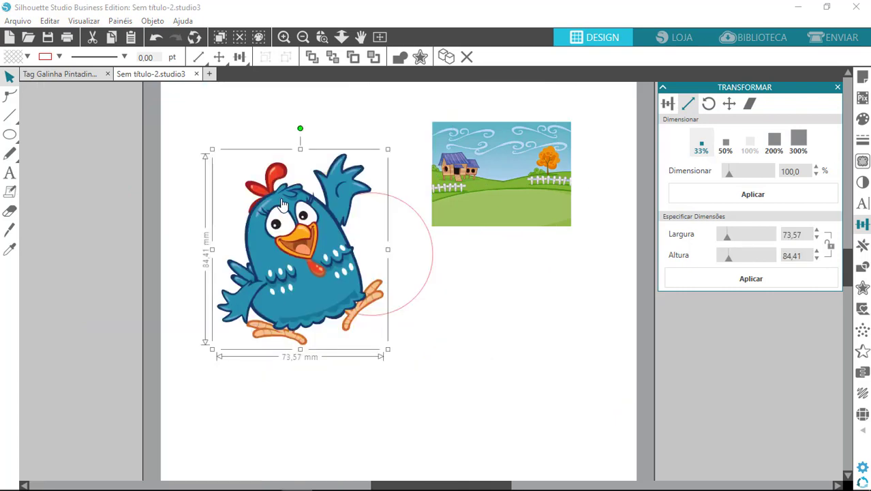
pyautogui.moveTo(312, 202); pyautogui.dragTo(243, 200)
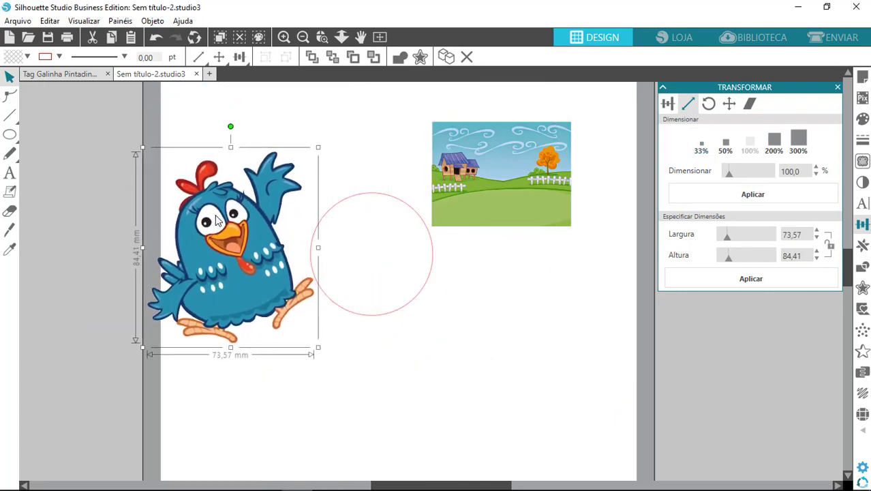
pyautogui.moveTo(236, 167); pyautogui.dragTo(256, 121)
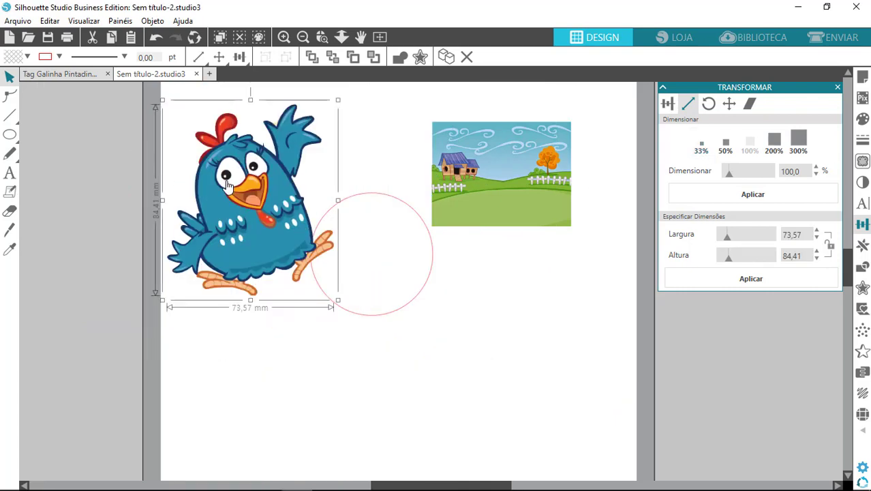
# Move the circle into the space between the hen and the background image, and nudge the hen slightly up.
pyautogui.moveTo(376, 194); pyautogui.dragTo(440, 269)
pyautogui.moveTo(270, 173); pyautogui.dragTo(271, 158)
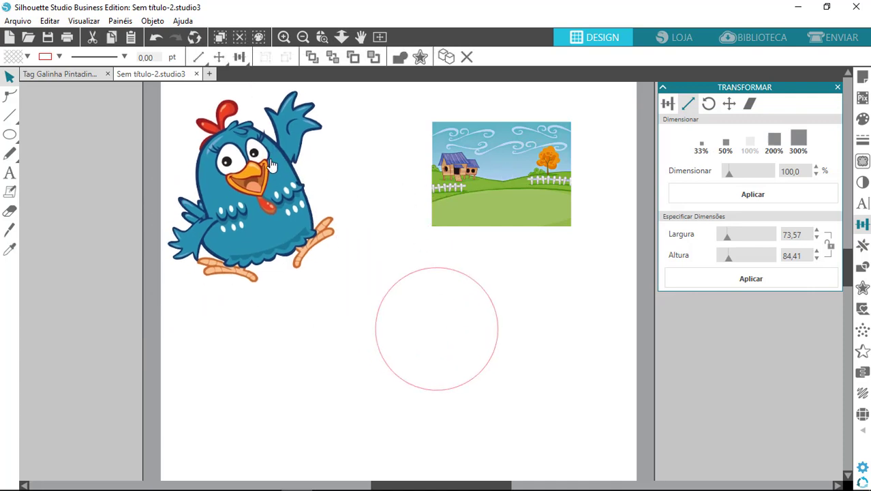
pyautogui.click(494, 193)
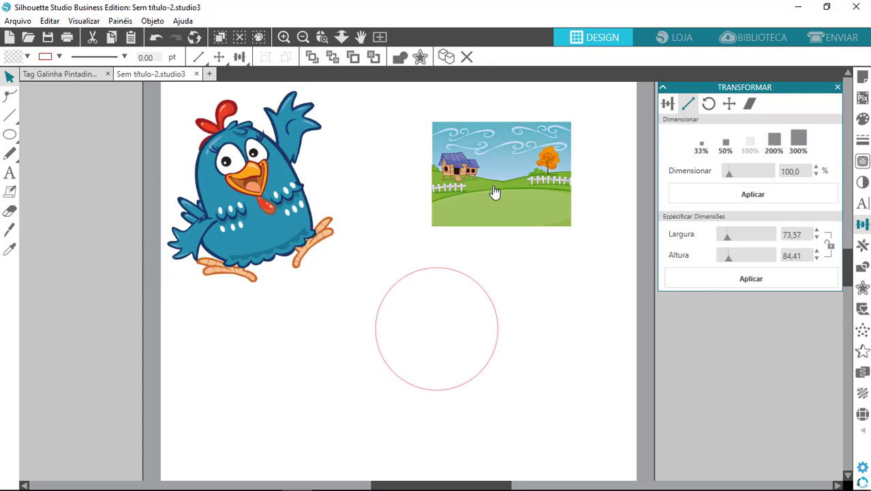
pyautogui.click(448, 275)
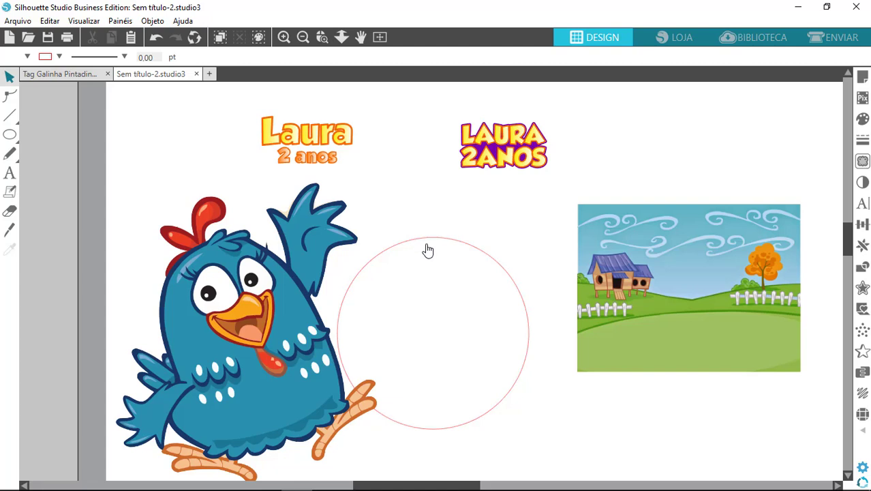
pyautogui.moveTo(428, 251); pyautogui.dragTo(439, 220)
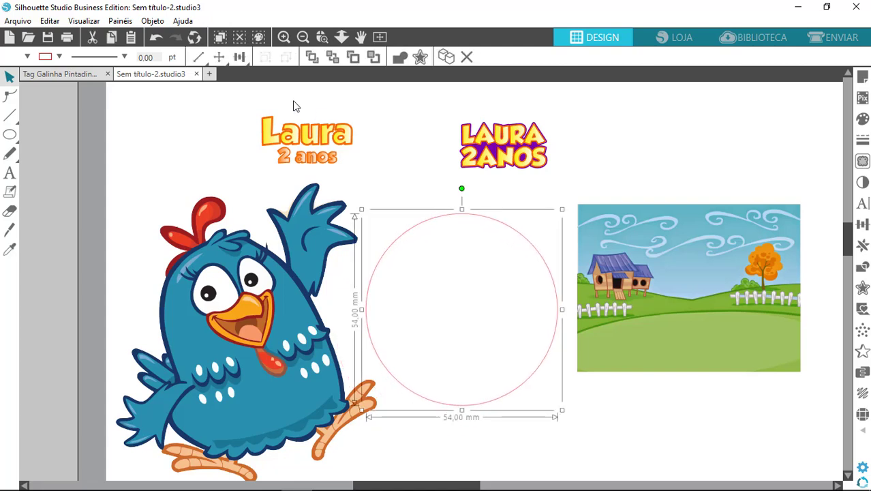
pyautogui.click(239, 57)
pyautogui.click(217, 58)
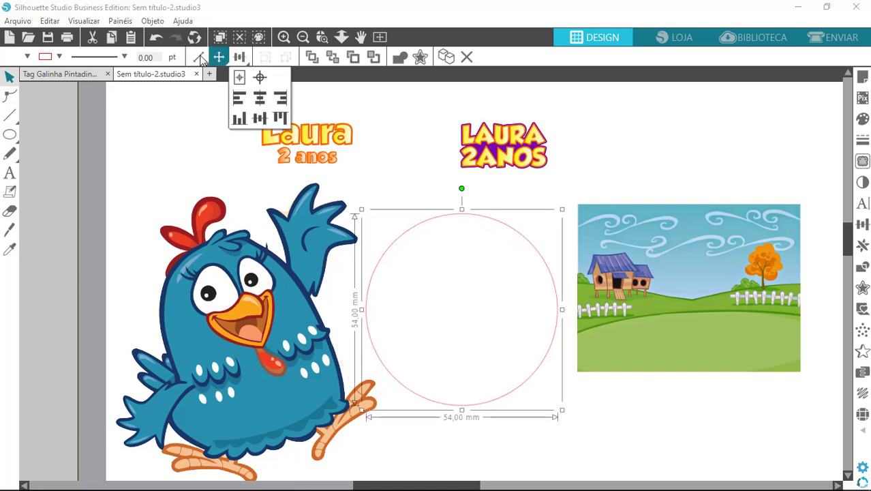
pyautogui.click(199, 58)
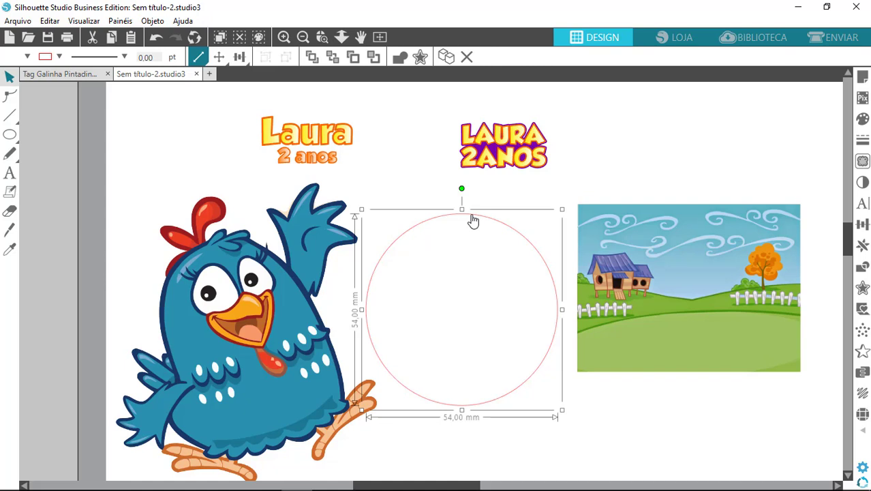
# Enlarge the background image to about 74 mm wide, fit it behind the circle so it covers it, and move the hen clear of it.
pyautogui.moveTo(747, 258); pyautogui.dragTo(709, 252)
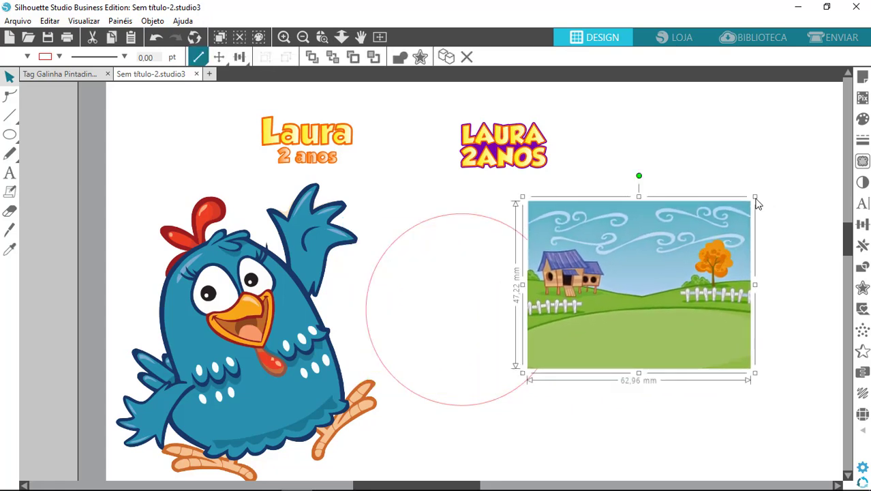
pyautogui.moveTo(755, 198); pyautogui.dragTo(772, 175)
pyautogui.moveTo(693, 249); pyautogui.dragTo(646, 275)
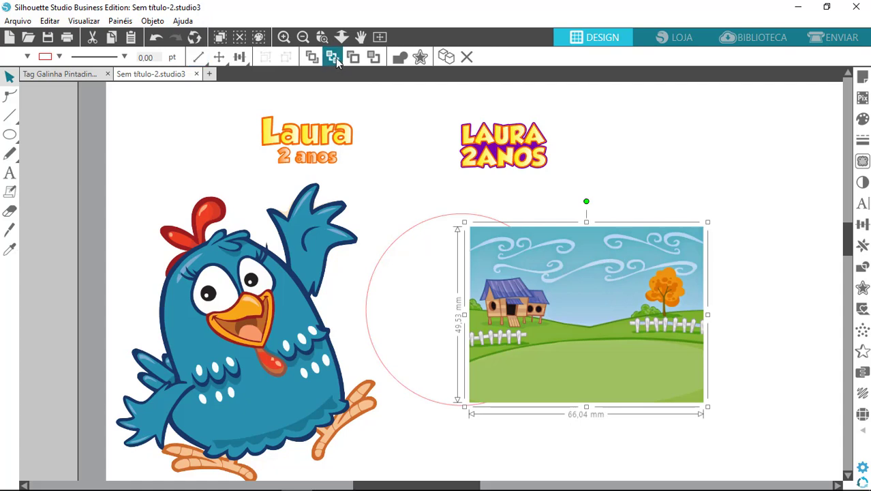
pyautogui.moveTo(627, 268); pyautogui.dragTo(525, 250)
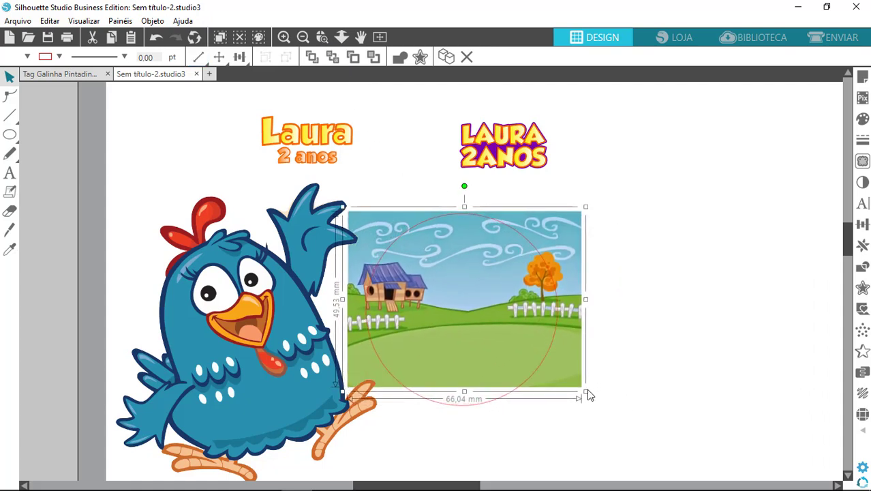
pyautogui.moveTo(587, 393); pyautogui.dragTo(571, 401)
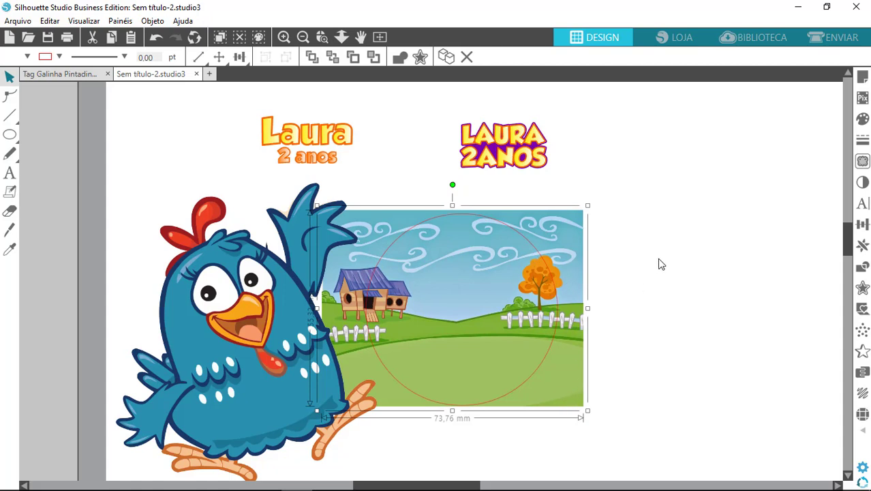
pyautogui.moveTo(585, 256); pyautogui.dragTo(581, 259)
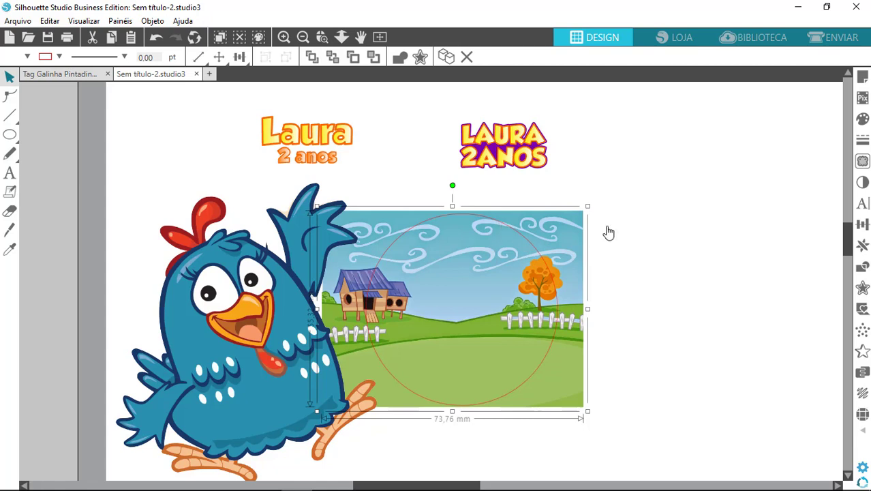
pyautogui.click(627, 235)
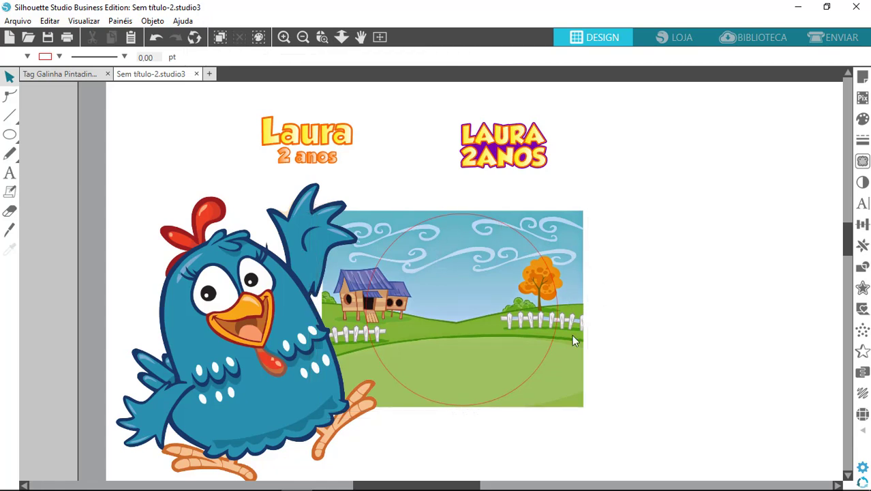
pyautogui.moveTo(264, 320); pyautogui.dragTo(130, 281)
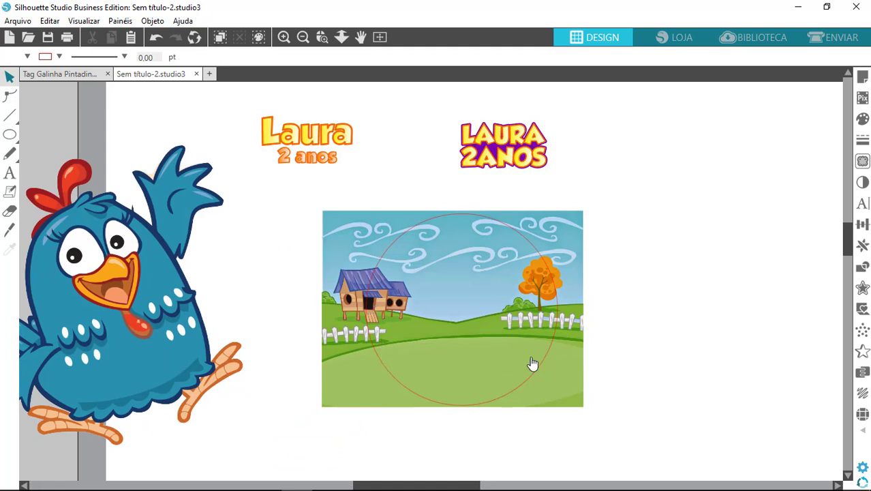
# Try to crop the background image to the circle with Intersect, and undo back to the separate image and circle.
pyautogui.click(652, 409)
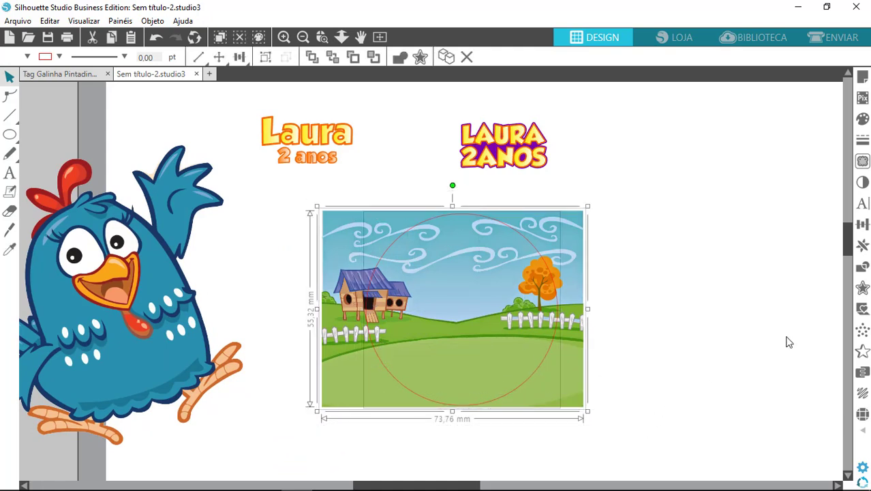
pyautogui.click(863, 268)
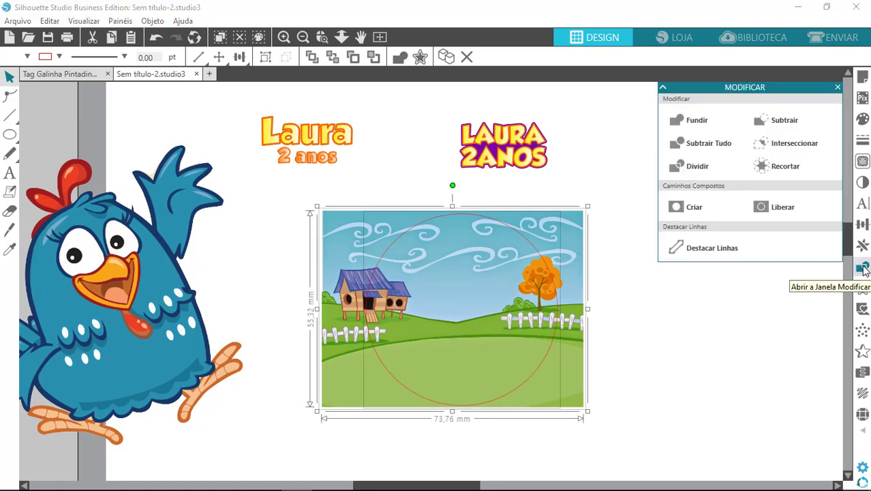
pyautogui.click(794, 143)
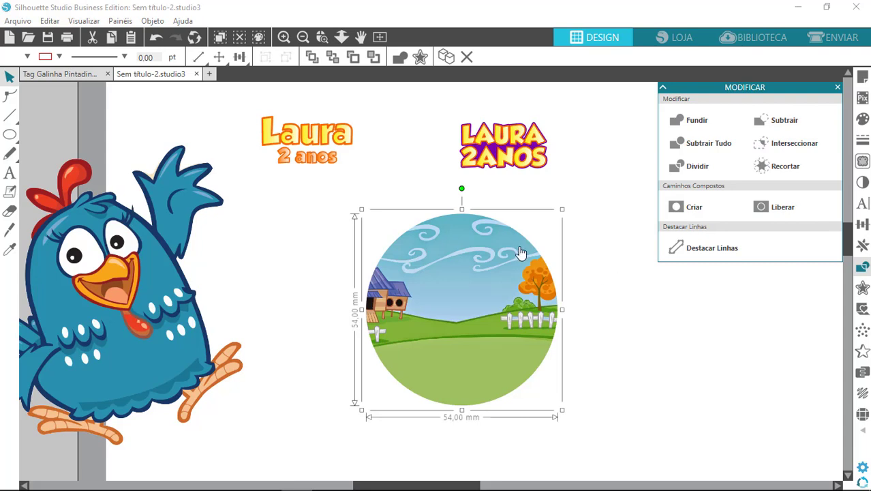
pyautogui.click(155, 36)
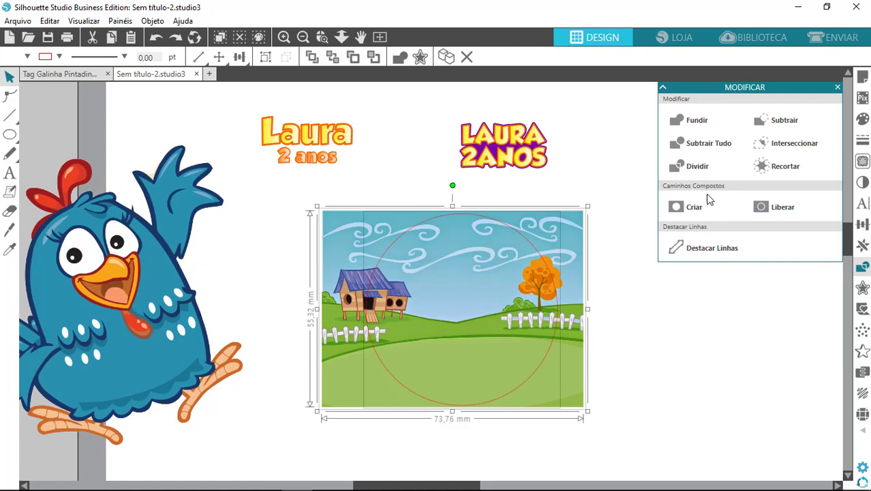
pyautogui.click(806, 145)
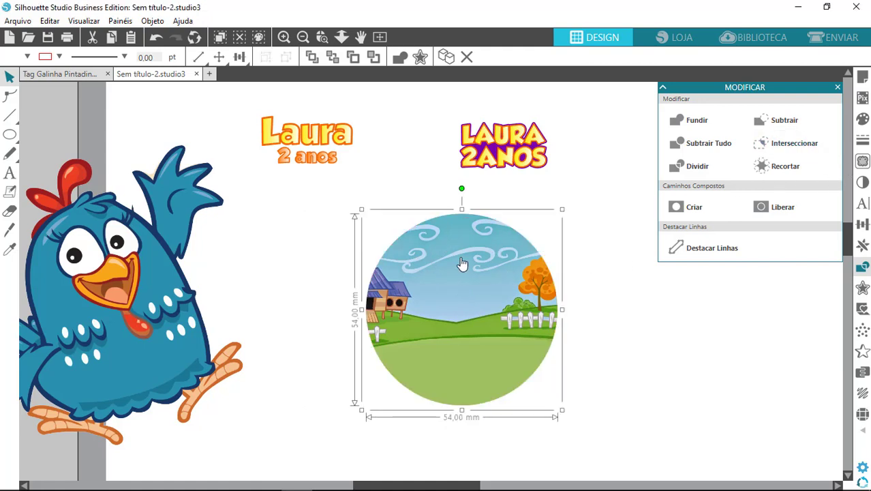
pyautogui.moveTo(508, 278); pyautogui.dragTo(456, 267)
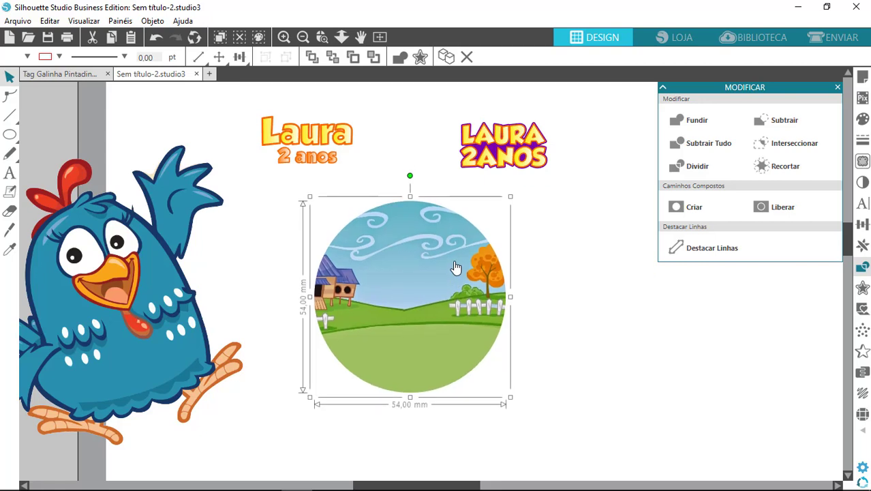
pyautogui.click(542, 269)
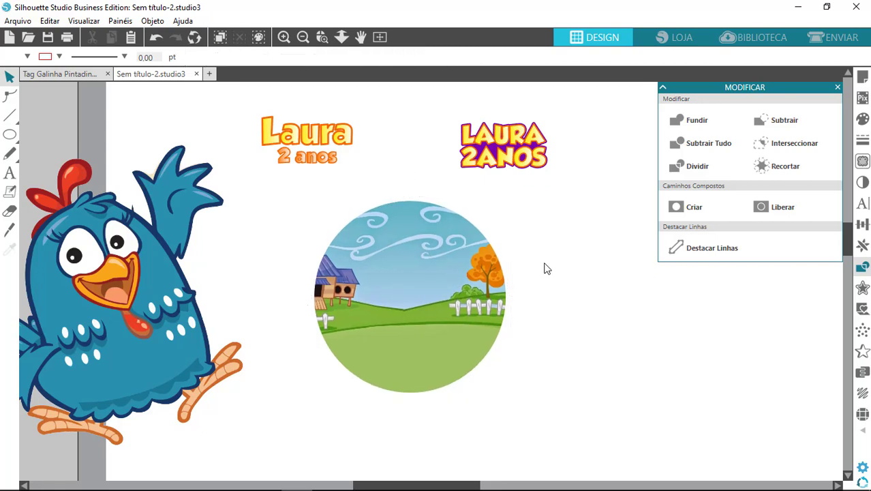
pyautogui.click(9, 134)
pyautogui.click(155, 38)
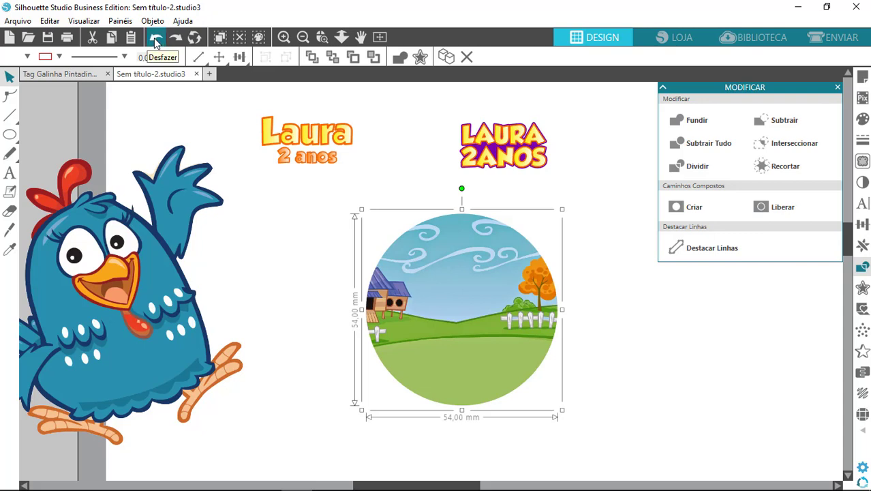
pyautogui.click(156, 38)
# Intersect the background image with the 54 mm circle, keeping a copy of the circle outline on top.
pyautogui.click(640, 270)
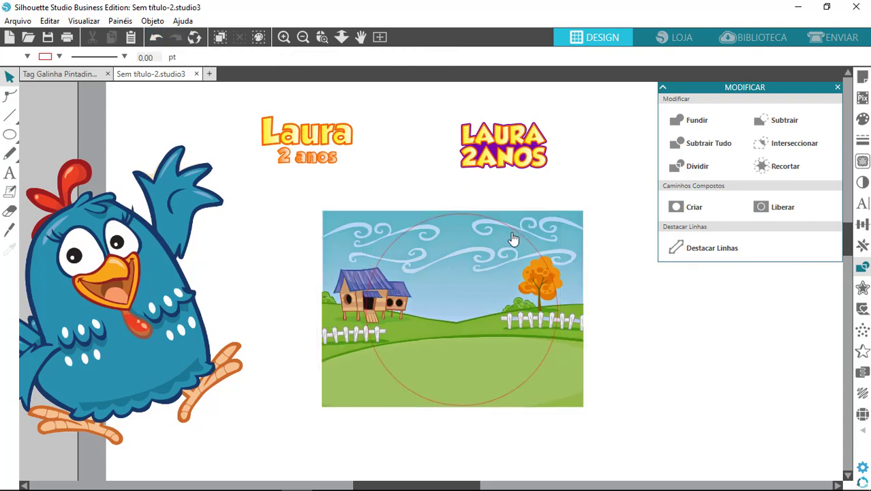
pyautogui.click(513, 237)
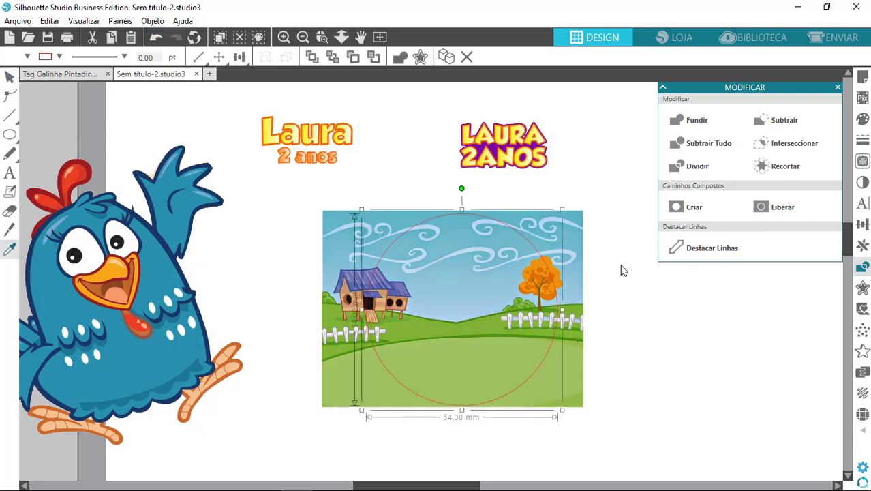
pyautogui.click(648, 276)
pyautogui.moveTo(283, 185); pyautogui.dragTo(606, 409)
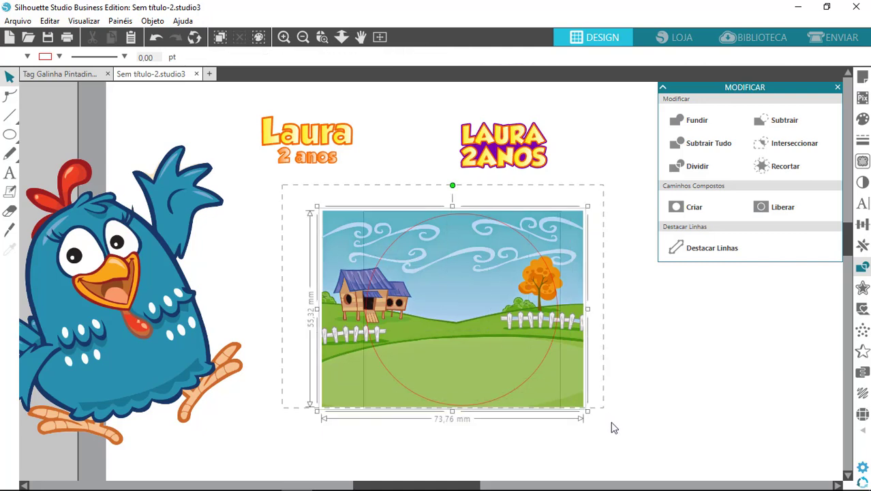
pyautogui.click(788, 144)
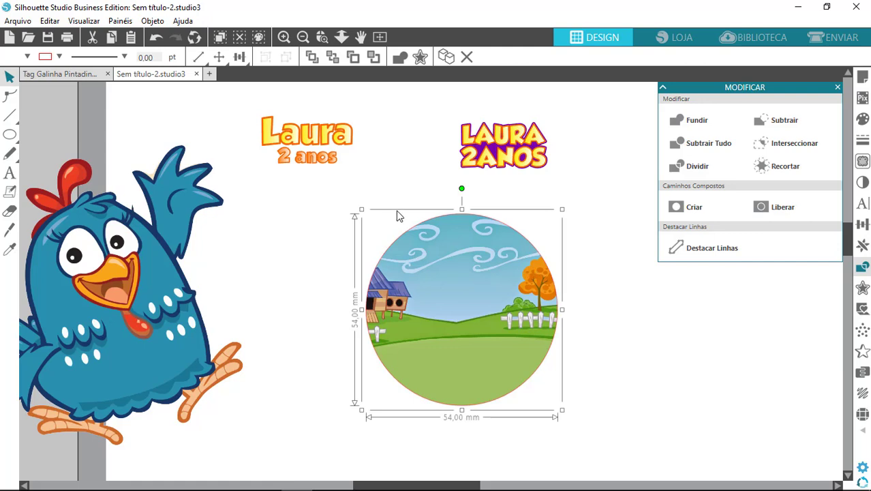
# Resize the circle outline over the round background to 50 mm wide with its proportions locked.
pyautogui.click(862, 224)
pyautogui.click(690, 105)
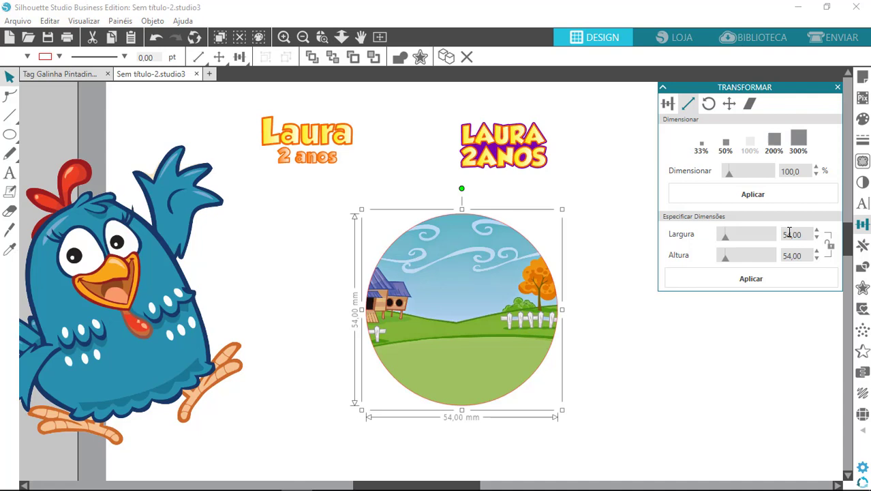
pyautogui.click(831, 247)
pyautogui.moveTo(804, 234); pyautogui.dragTo(782, 235)
pyautogui.write('50')
pyautogui.press('Return')
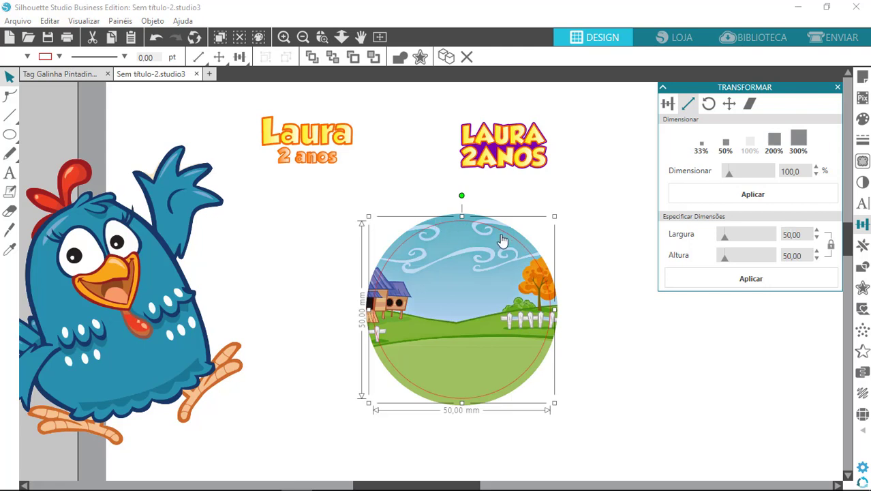
pyautogui.click(599, 288)
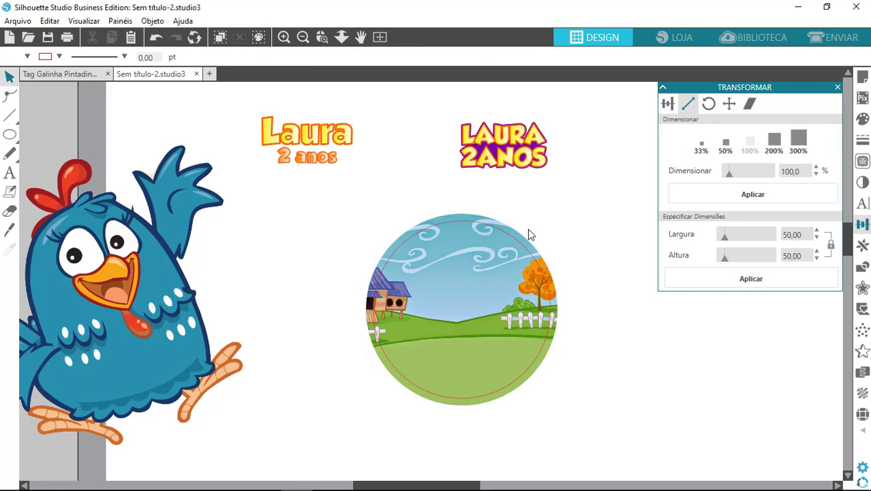
# Try a light grey fill on the 50 mm inner circle and set its fill back to transparent.
pyautogui.click(468, 227)
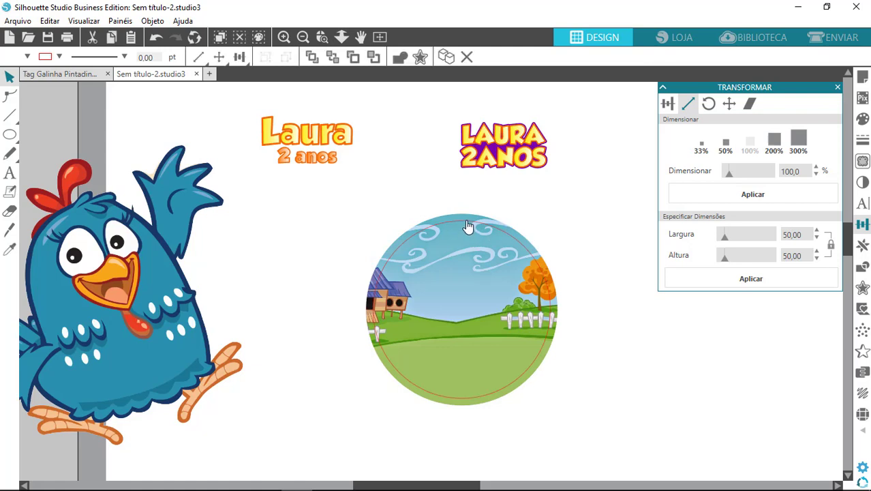
pyautogui.click(468, 227)
pyautogui.click(469, 226)
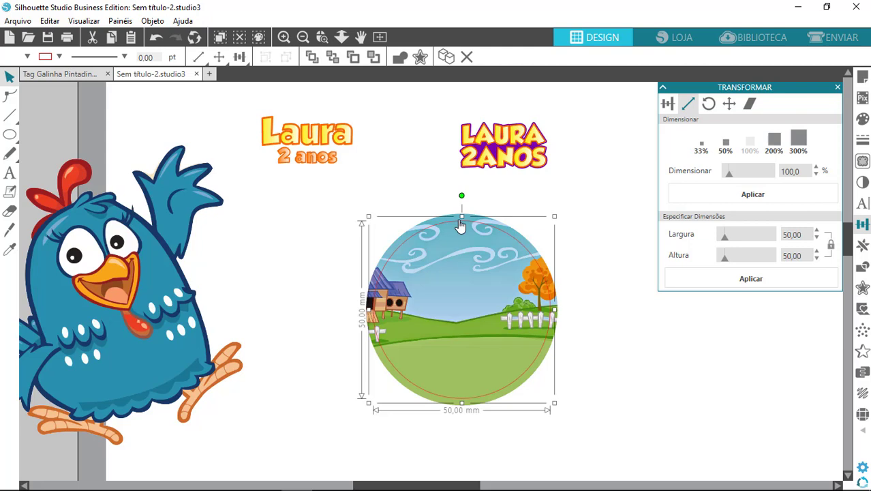
pyautogui.click(26, 58)
pyautogui.click(40, 80)
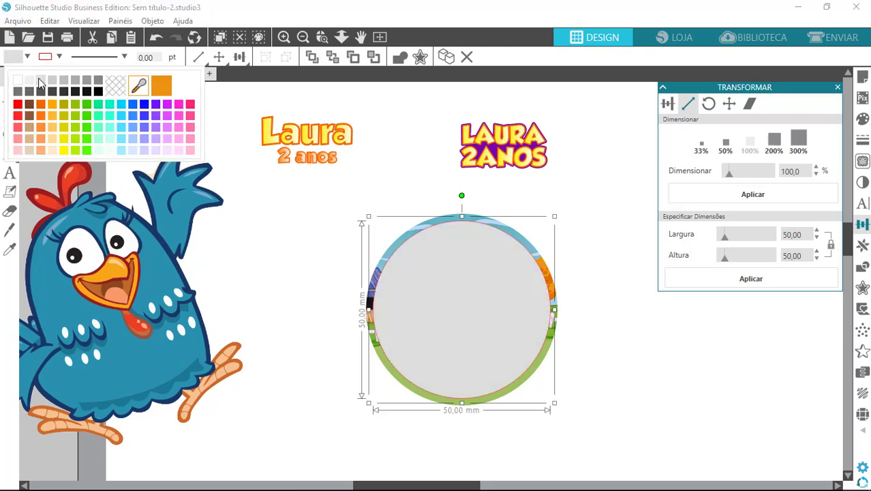
pyautogui.click(115, 84)
# Set the line colour of the 50 mm inner circle to the very light, near-white grey.
pyautogui.click(59, 58)
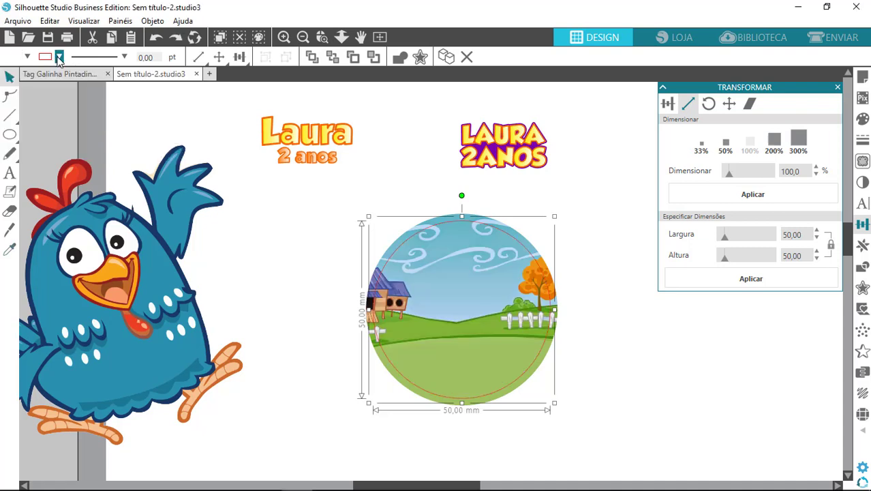
pyautogui.click(59, 59)
pyautogui.click(60, 81)
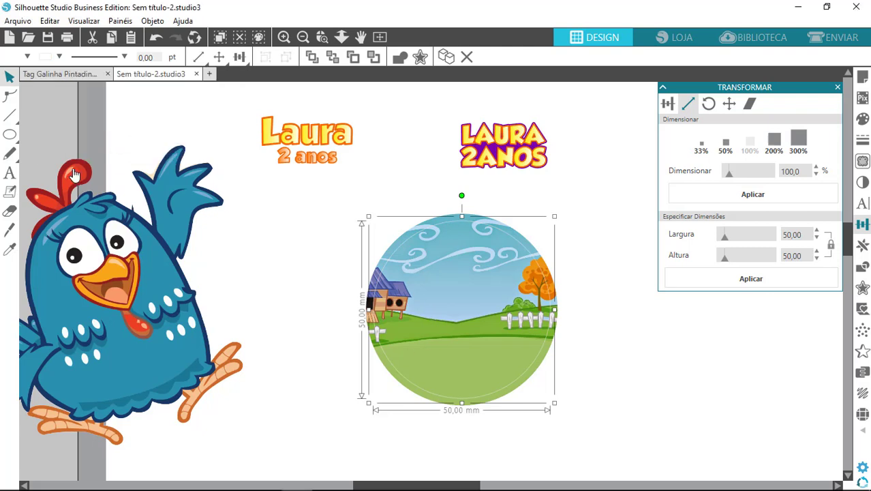
pyautogui.click(59, 58)
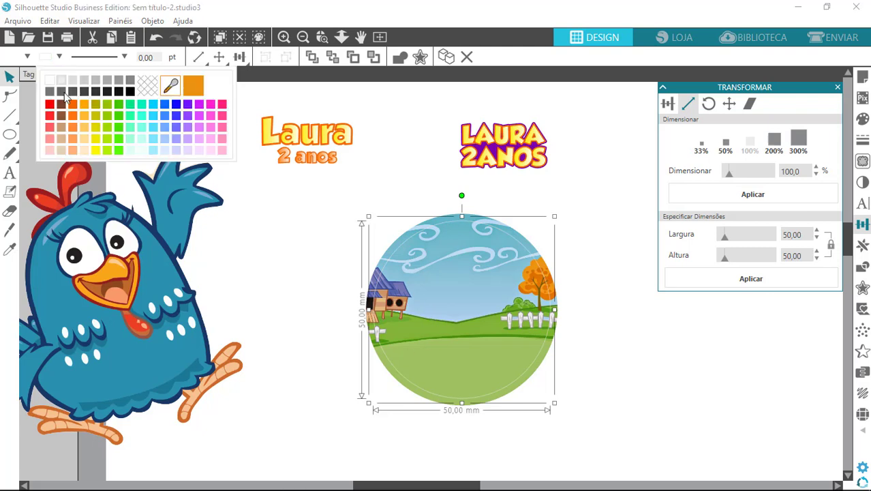
pyautogui.click(313, 191)
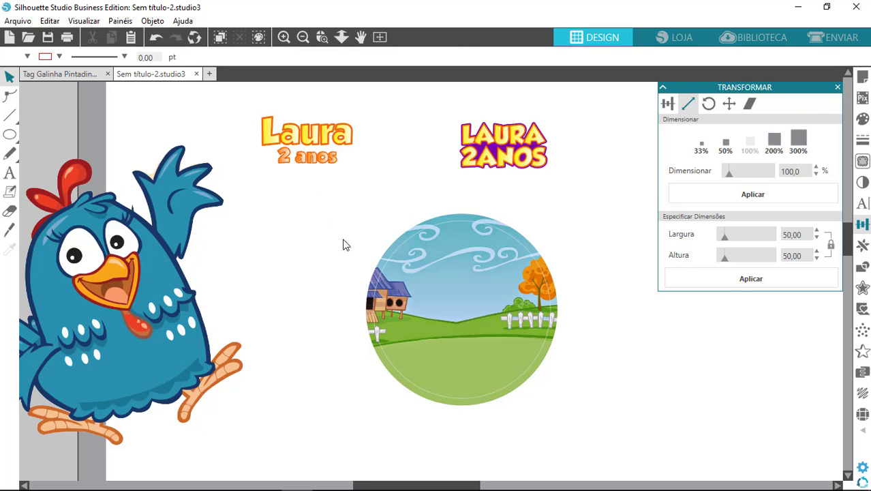
# Set the line thickness of the 50 mm inner circle to 0.20 pt.
pyautogui.moveTo(421, 485); pyautogui.dragTo(437, 486)
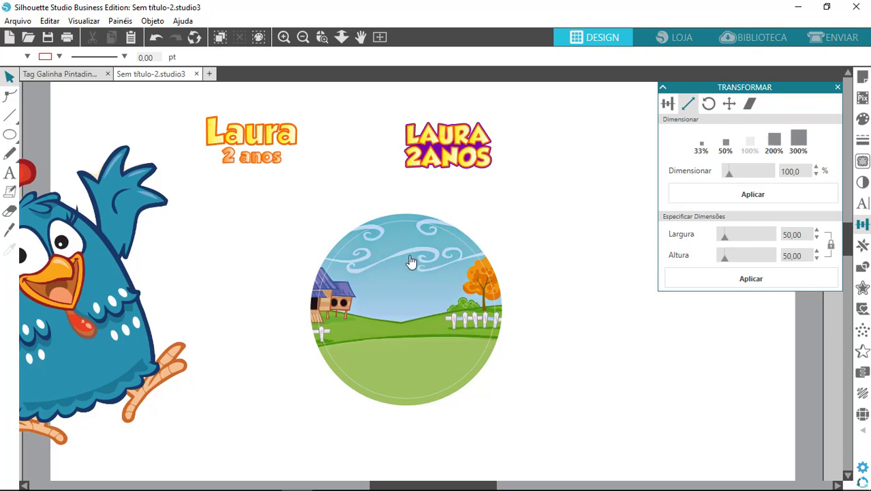
pyautogui.click(363, 239)
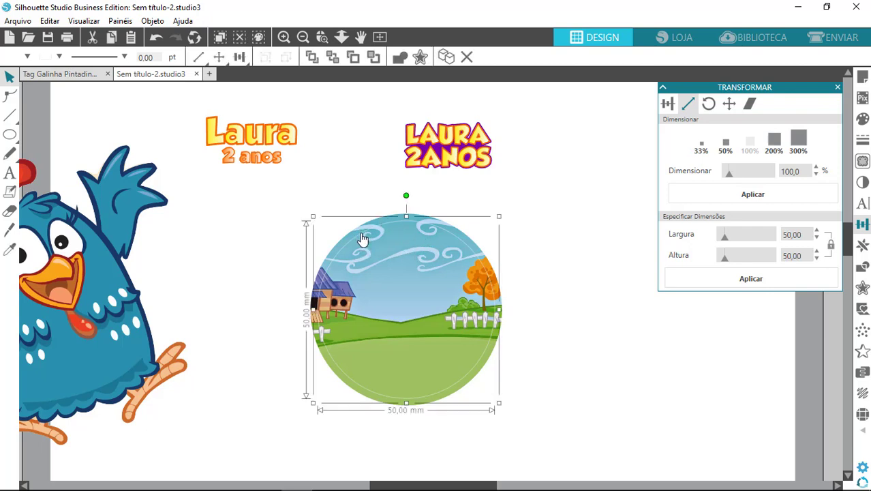
pyautogui.click(146, 57)
pyautogui.press('BackSpace')
pyautogui.write(',2')
pyautogui.press('Return')
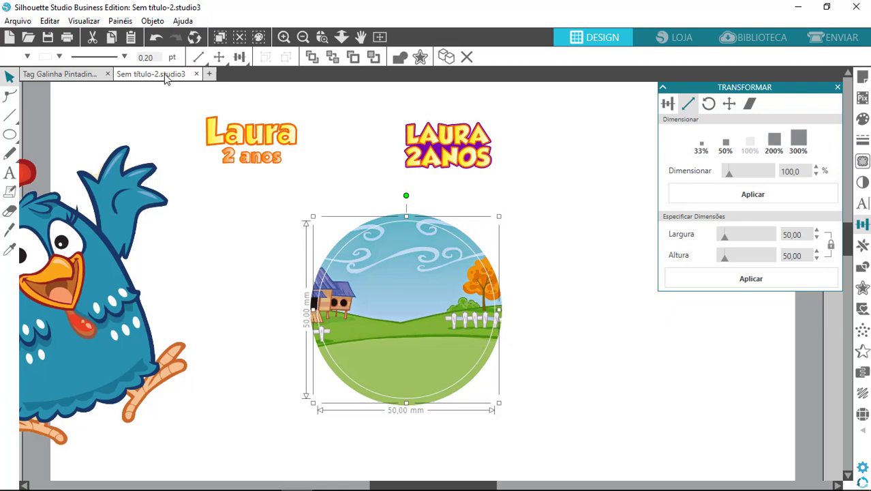
pyautogui.click(230, 248)
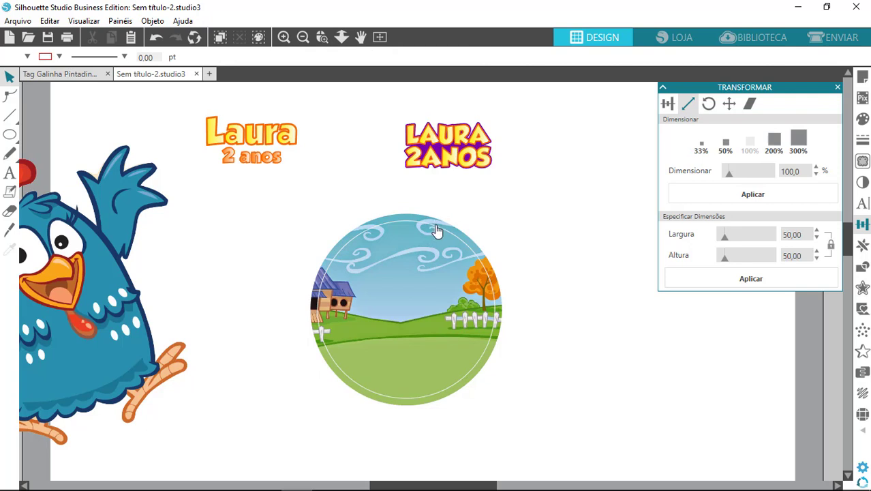
# Create an internal offset of the 50 mm inner circle at a distance of 1.50 mm with rounded corners.
pyautogui.click(437, 234)
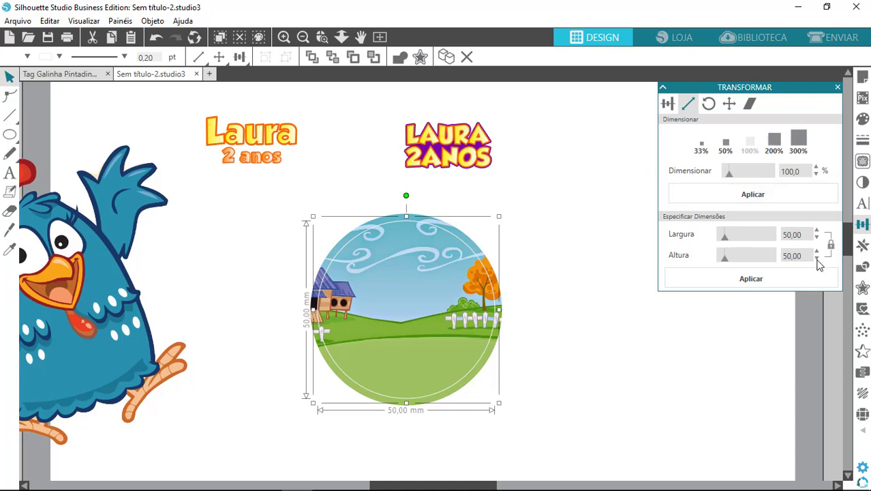
pyautogui.click(862, 287)
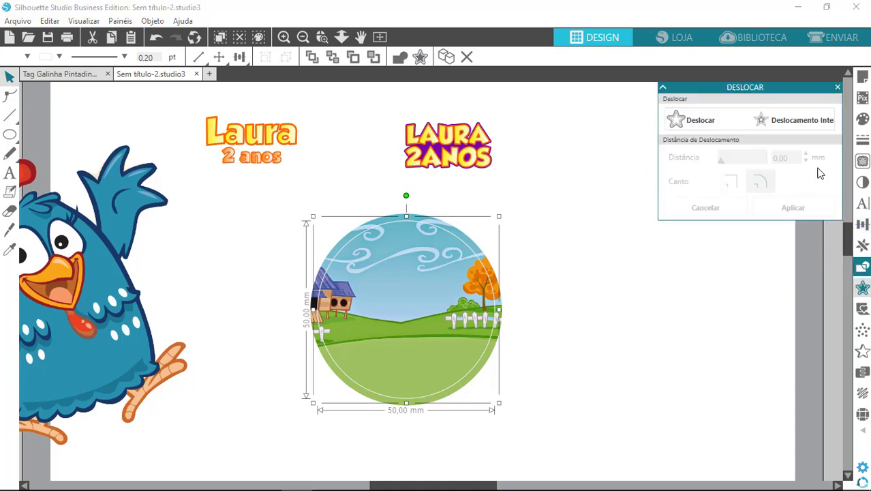
pyautogui.click(805, 127)
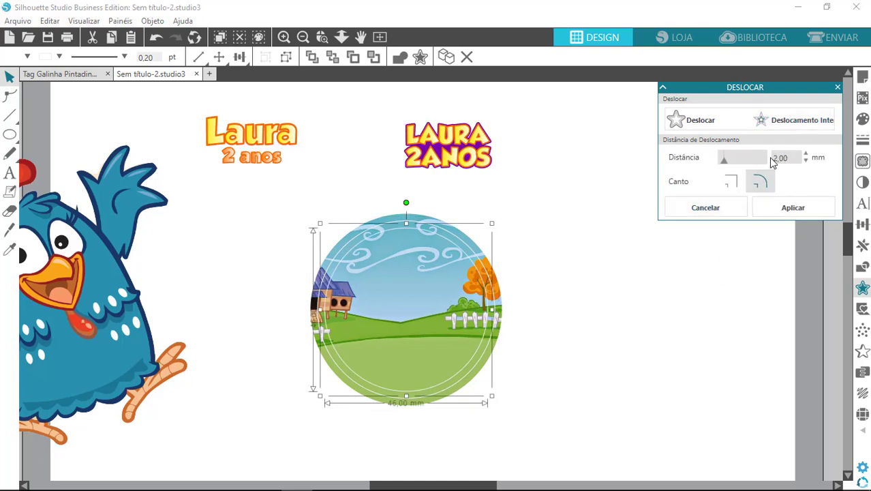
pyautogui.moveTo(790, 157); pyautogui.dragTo(767, 153)
pyautogui.write('1')
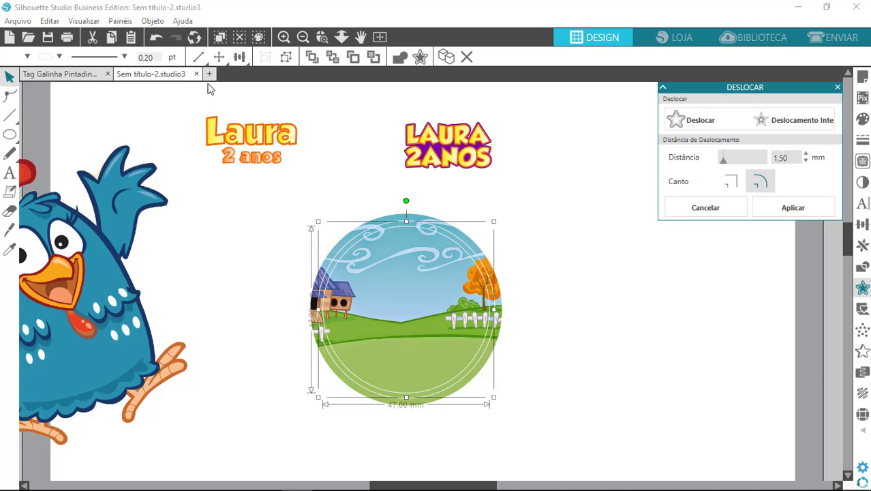
# Try a 1 pt line thickness on the offset circle and settle on 0.50 pt.
pyautogui.doubleClick(147, 58)
pyautogui.write('1')
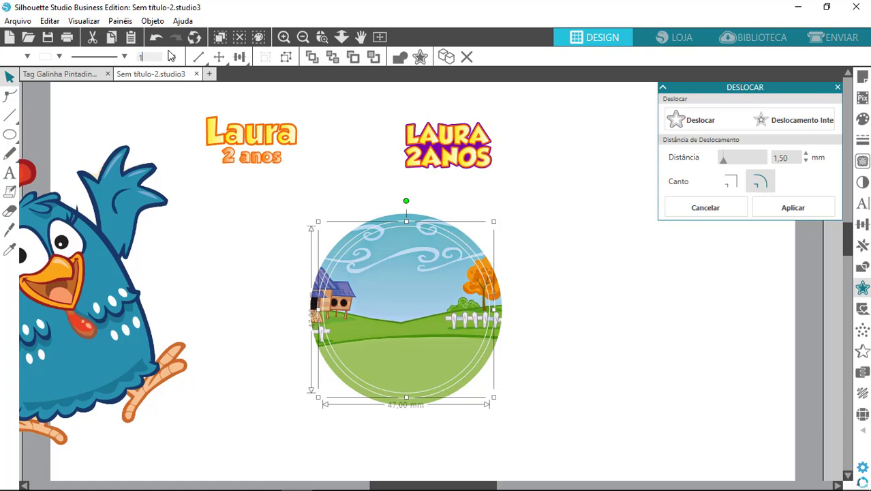
pyautogui.press('Return')
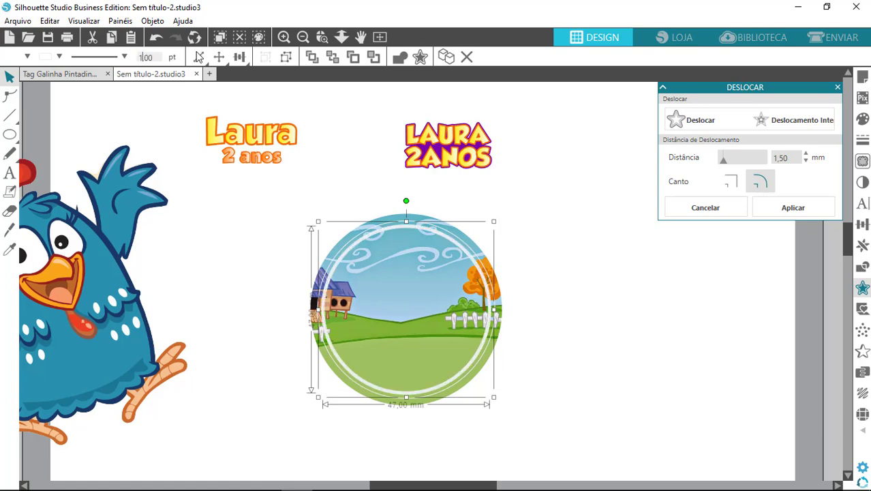
pyautogui.doubleClick(150, 56)
pyautogui.write('0,5')
pyautogui.press('Return')
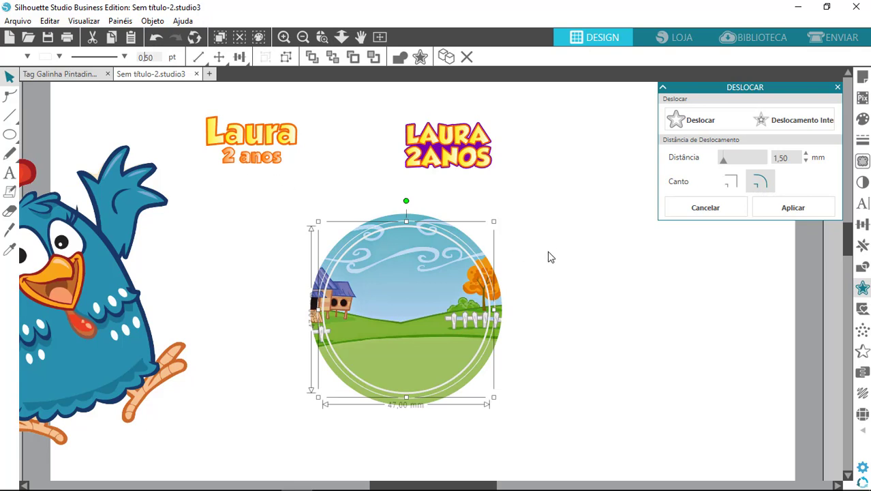
# Give the offset circle the short-dash line style and a white line colour.
pyautogui.click(124, 57)
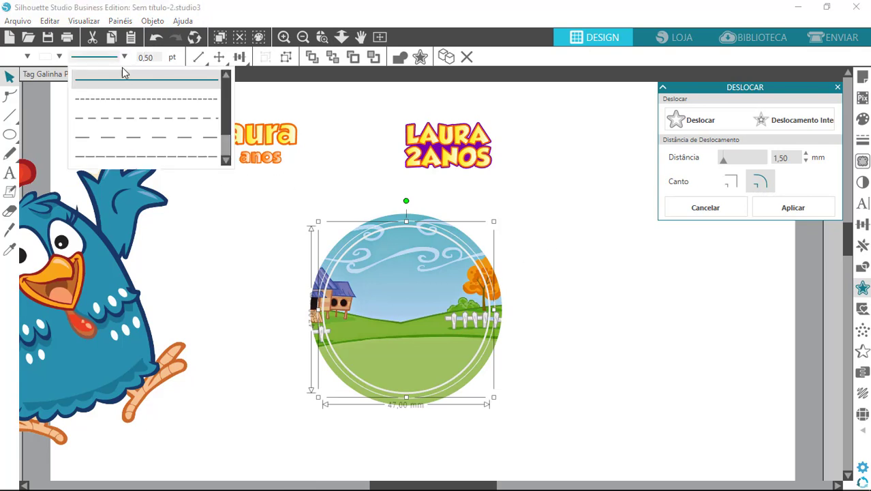
pyautogui.click(123, 102)
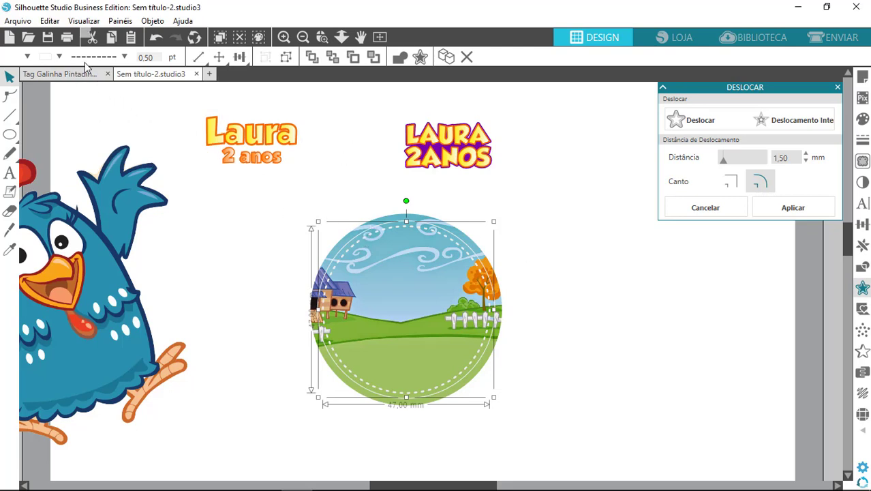
pyautogui.click(59, 57)
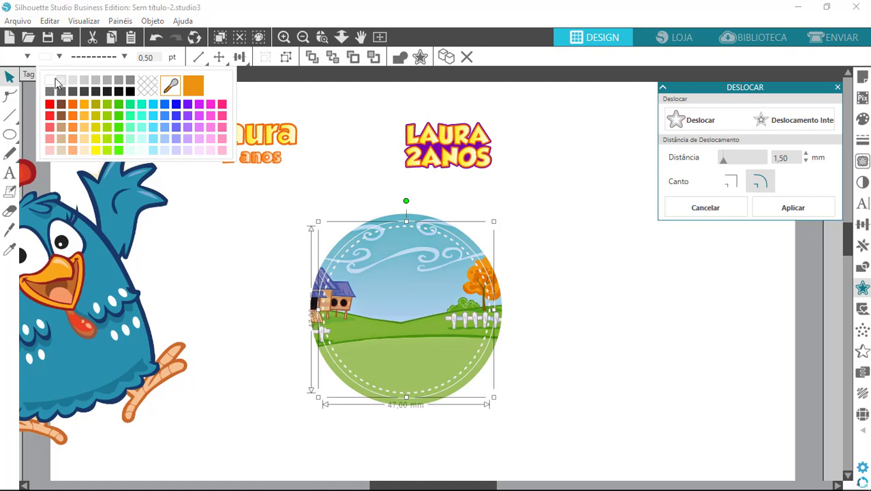
pyautogui.click(51, 81)
pyautogui.click(564, 262)
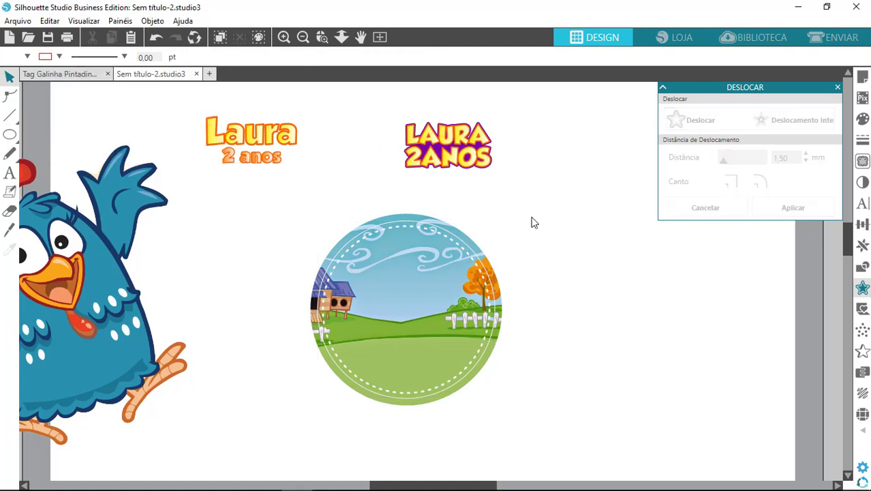
# Shrink the dashed circle around its centre to about 46 mm wide.
pyautogui.click(457, 251)
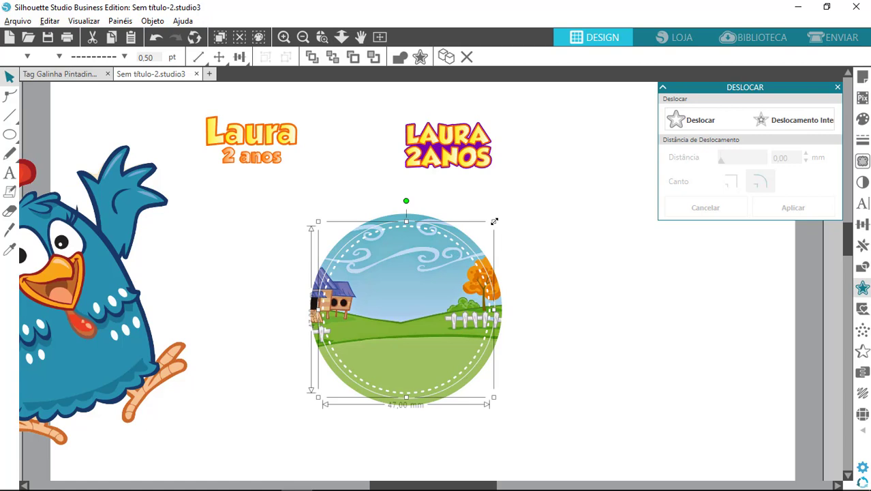
pyautogui.moveTo(494, 222); pyautogui.dragTo(493, 222)
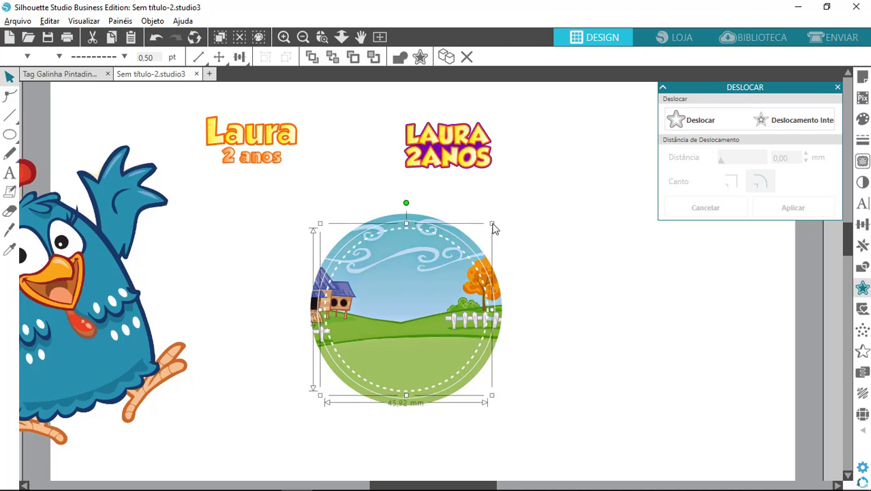
pyautogui.click(543, 258)
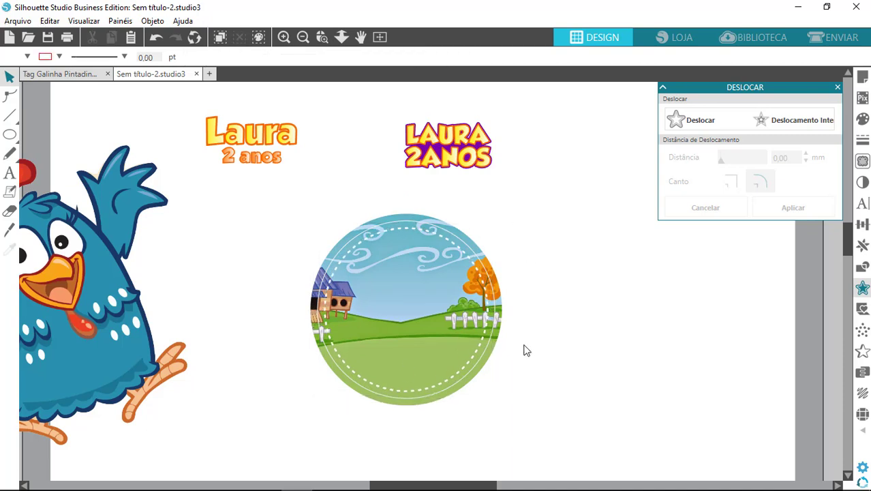
# Try shrinking the dashed circle from one corner, without keeping its centre, to about 43 mm wide.
pyautogui.click(455, 250)
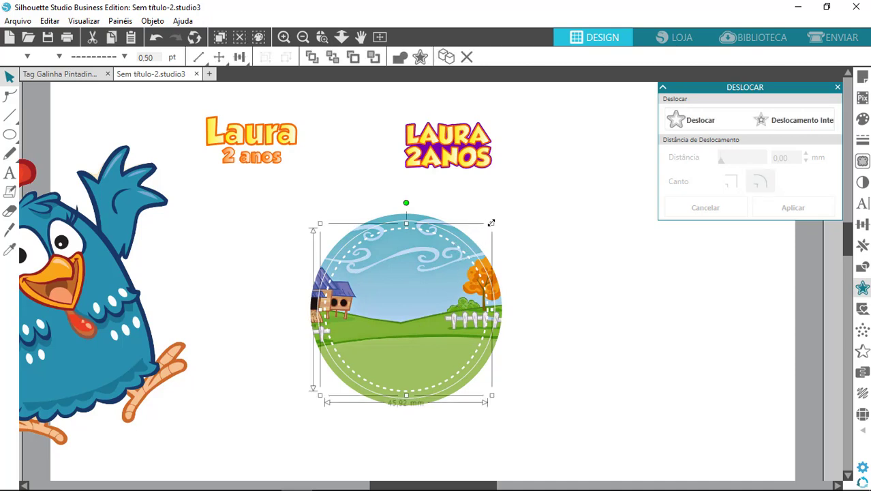
pyautogui.moveTo(490, 225); pyautogui.dragTo(479, 234)
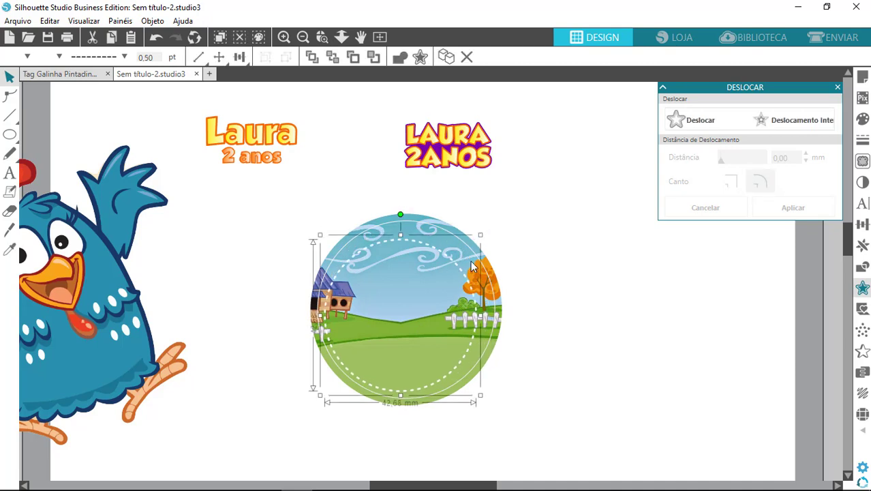
pyautogui.click(530, 261)
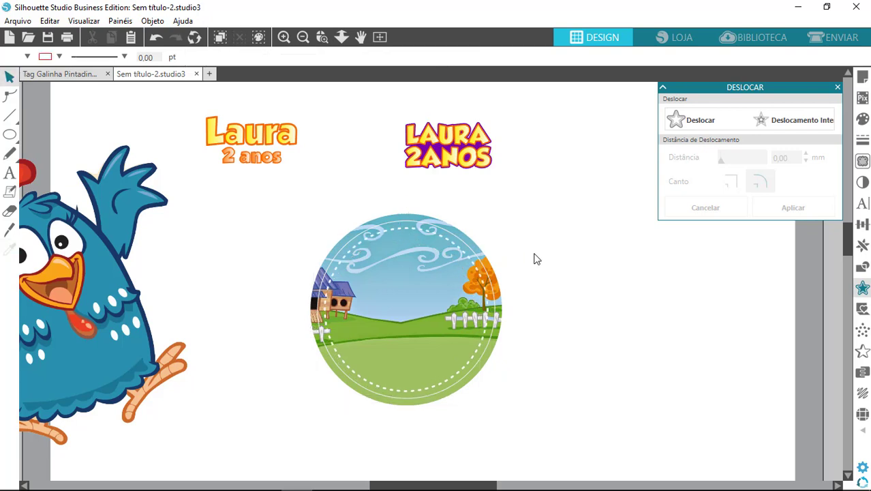
# Set the 50 mm circle outline's line thickness to 0 pt and its line colour to pure red.
pyautogui.click(355, 244)
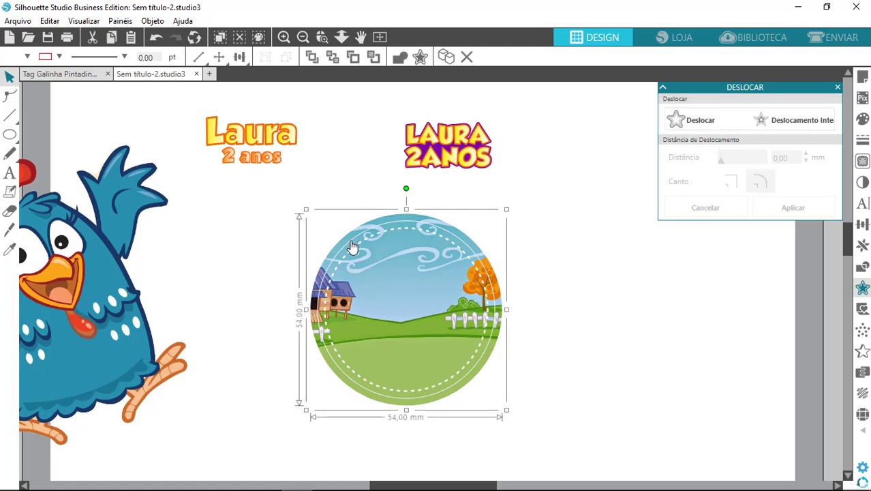
pyautogui.click(353, 247)
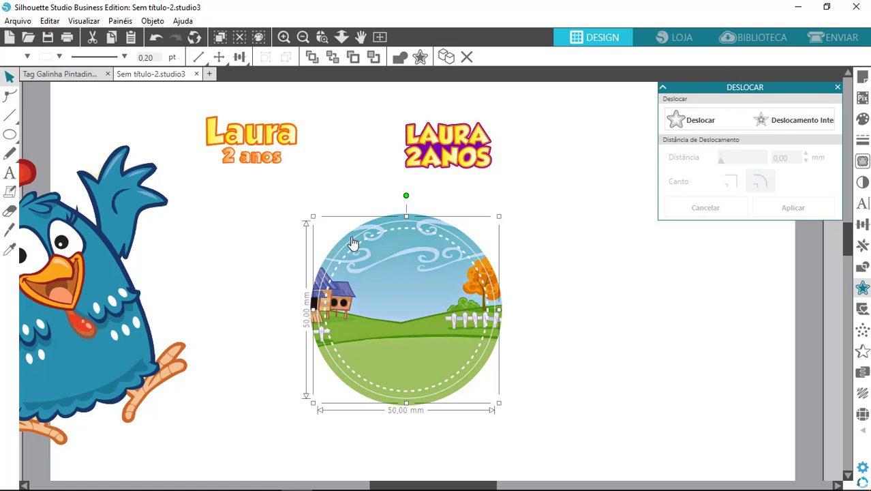
pyautogui.click(147, 58)
pyautogui.write('0')
pyautogui.press('Return')
pyautogui.click(60, 57)
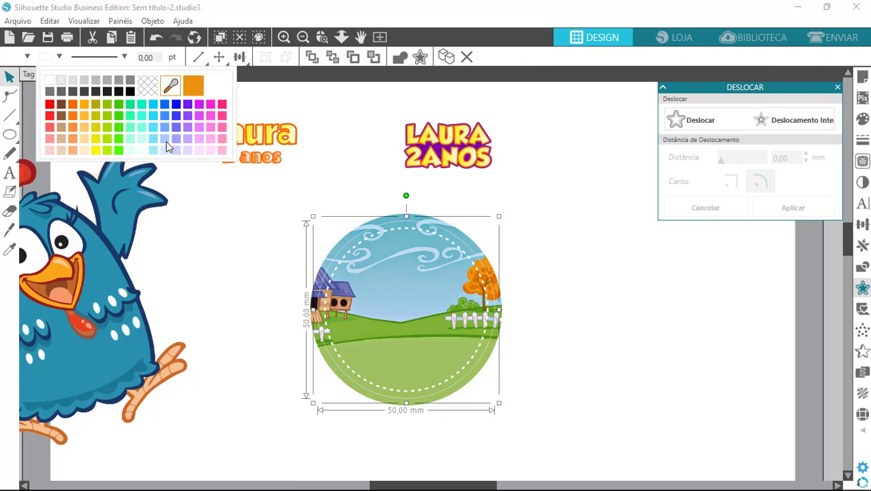
pyautogui.click(50, 106)
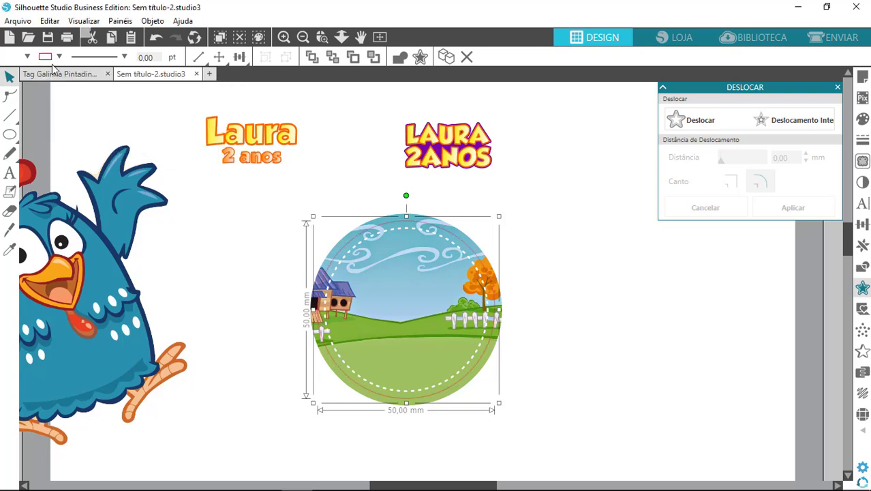
pyautogui.click(539, 259)
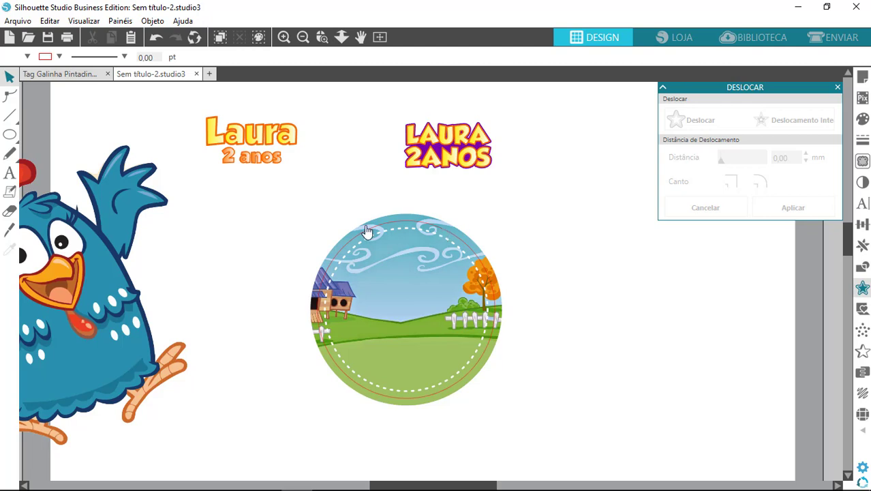
# Draw a sample ellipse about 28 by 26 mm in the empty area beside the round background.
pyautogui.click(10, 134)
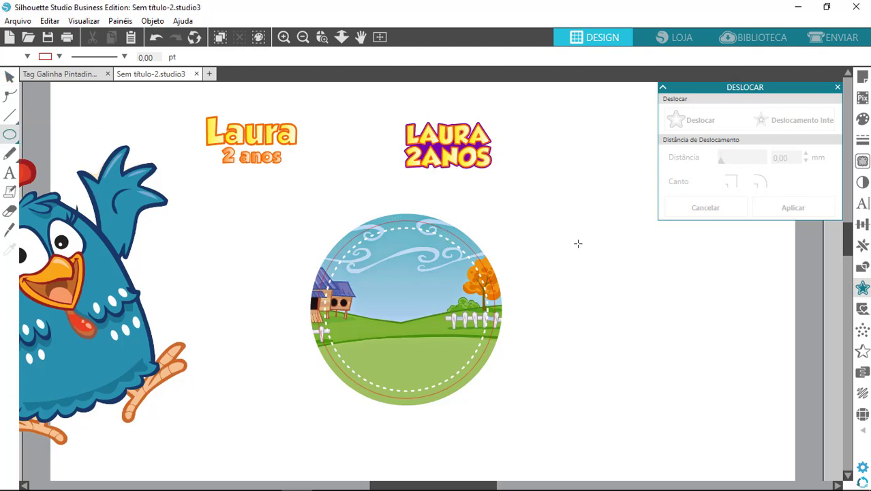
pyautogui.moveTo(578, 243); pyautogui.dragTo(679, 338)
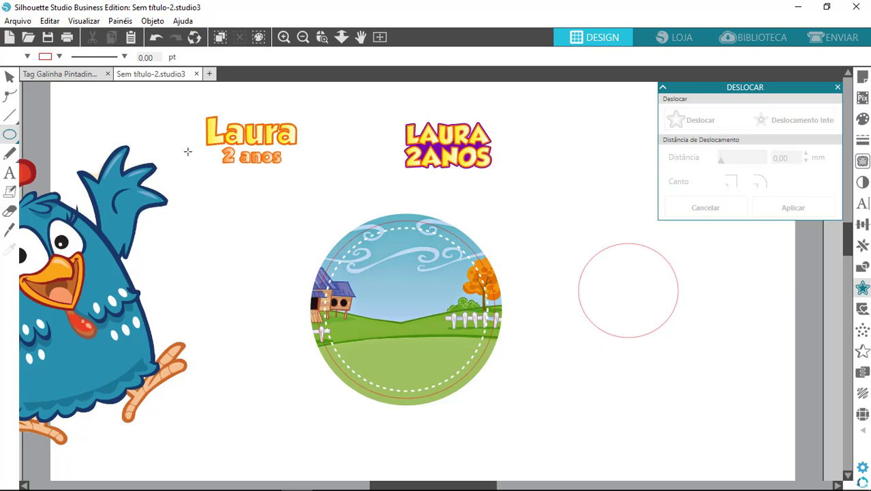
pyautogui.click(10, 77)
pyautogui.click(629, 244)
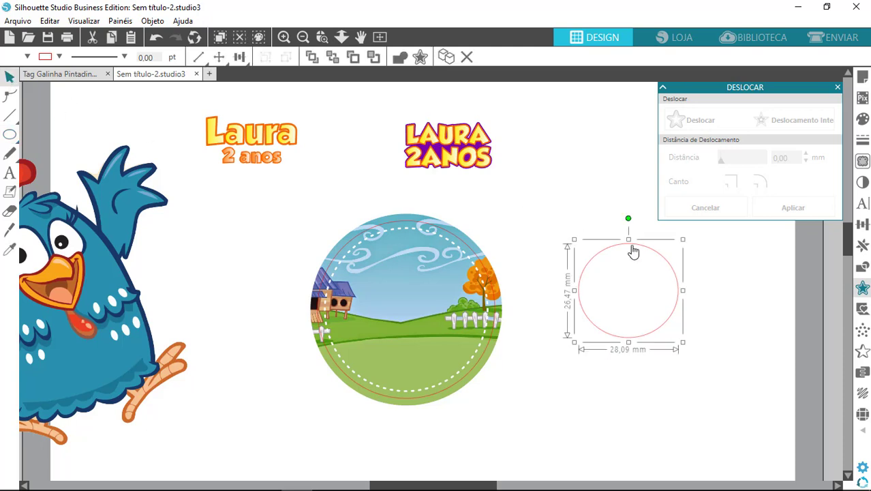
# Examine the advanced line colour values of the sample ellipse and the 50 mm cut circle.
pyautogui.click(862, 139)
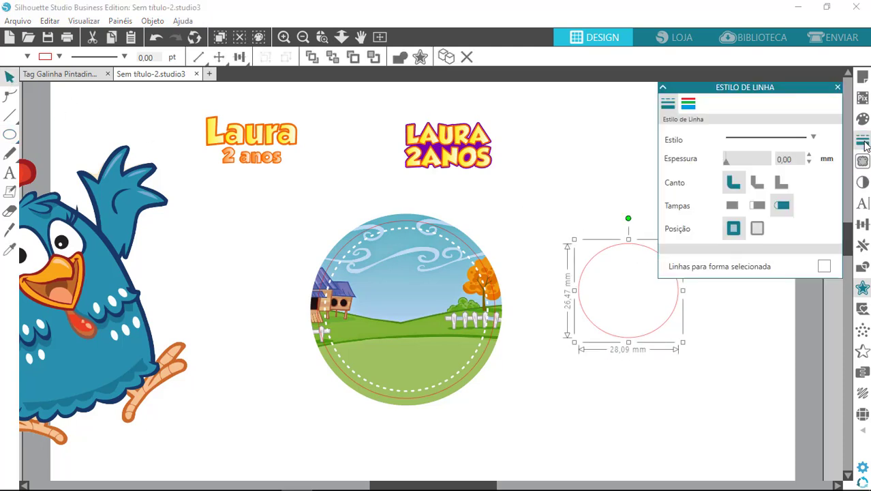
pyautogui.click(688, 104)
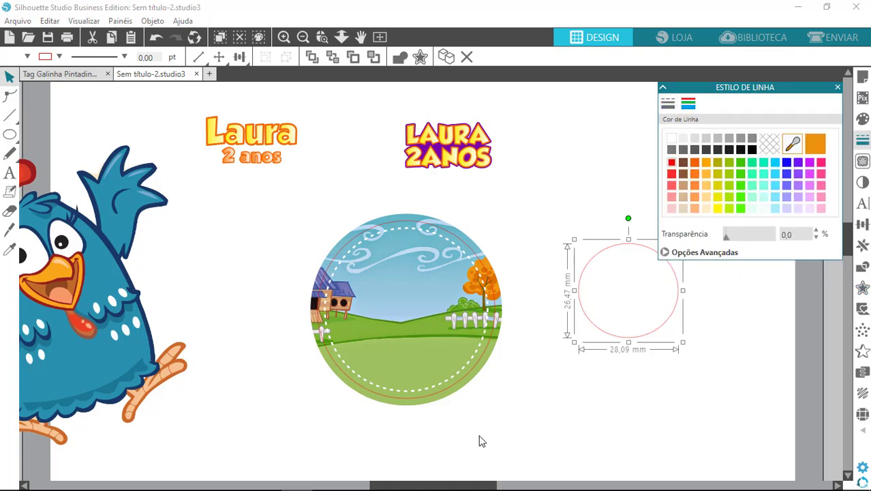
pyautogui.moveTo(447, 485); pyautogui.dragTo(498, 485)
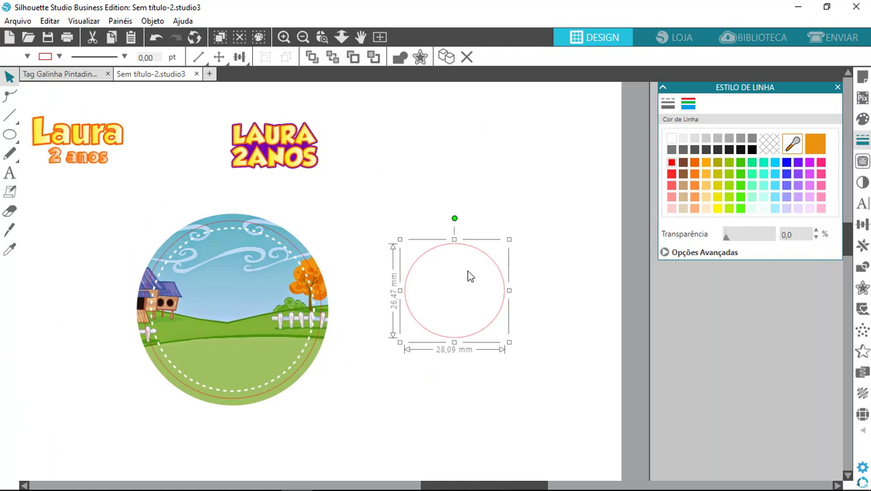
pyautogui.click(664, 252)
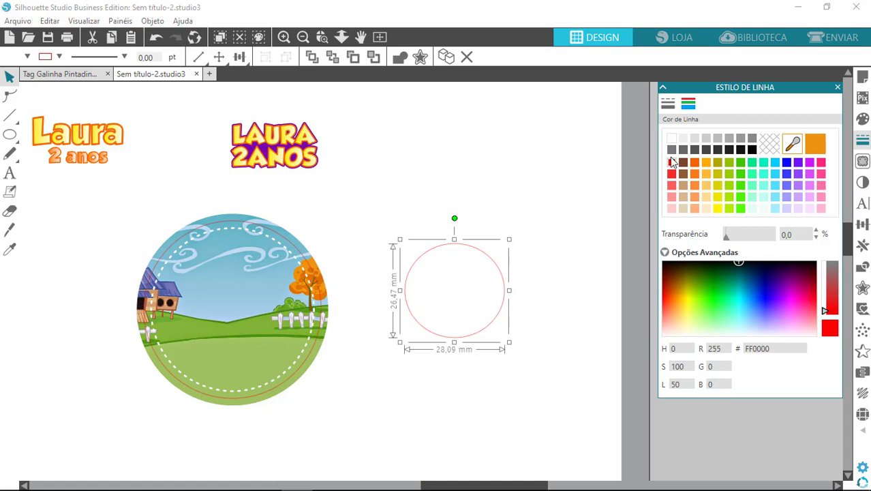
pyautogui.click(248, 228)
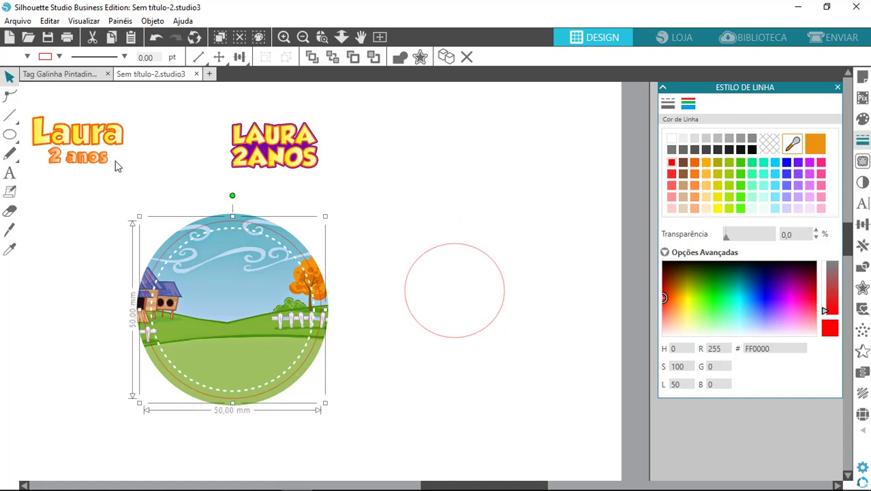
# Delete the sample ellipse beside the round background.
pyautogui.click(480, 311)
pyautogui.moveTo(399, 214); pyautogui.dragTo(524, 362)
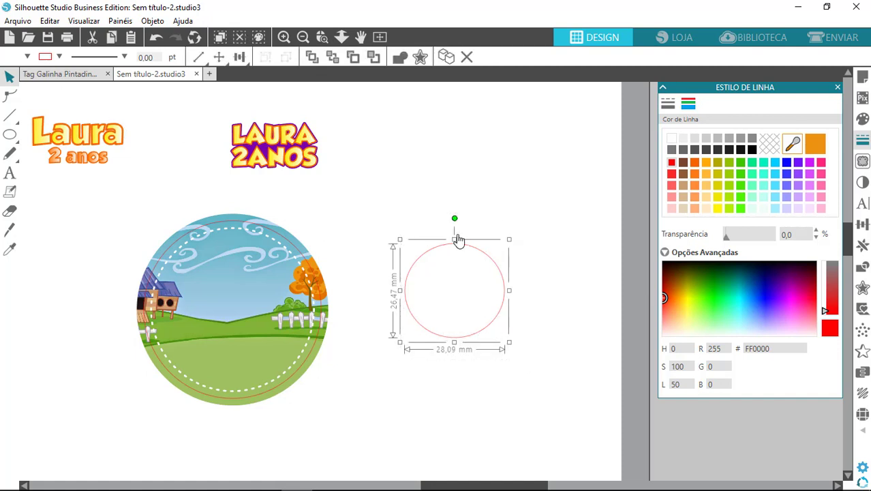
pyautogui.press('Delete')
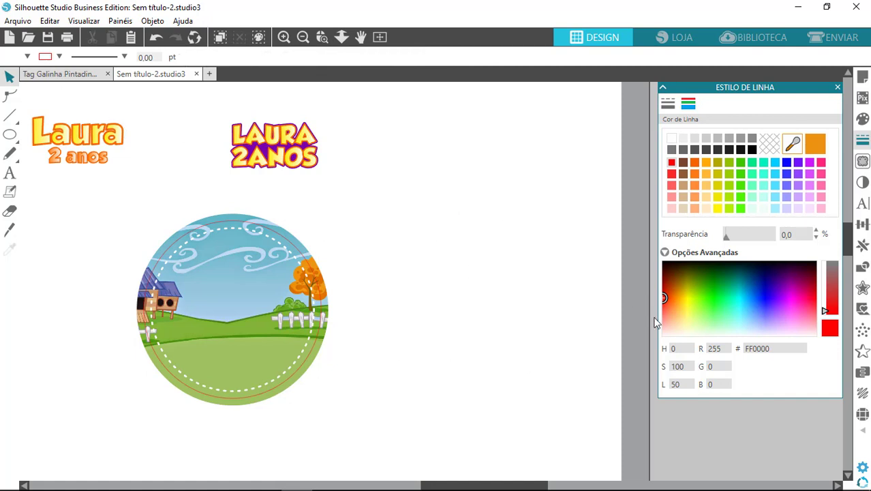
# Set the 50 mm circle outline's line colour to very light grey and its line thickness to 0.15 pt.
pyautogui.moveTo(483, 485); pyautogui.dragTo(437, 485)
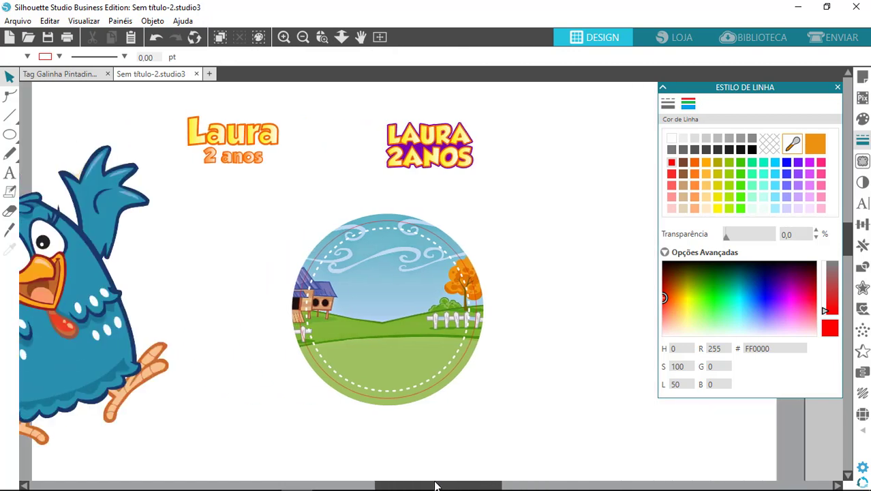
pyautogui.click(837, 87)
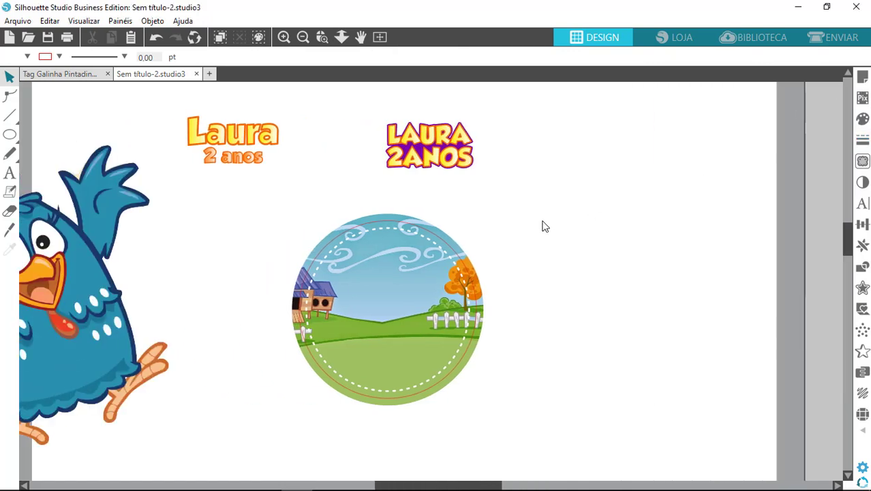
pyautogui.click(374, 228)
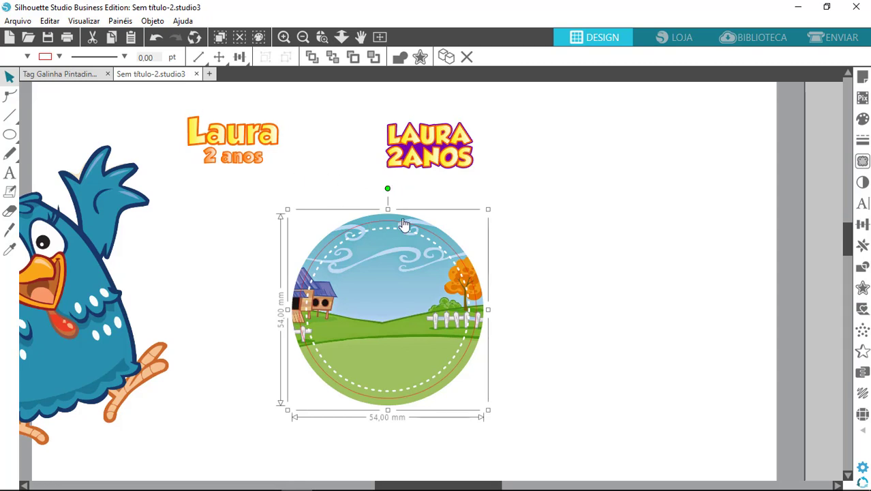
pyautogui.click(402, 227)
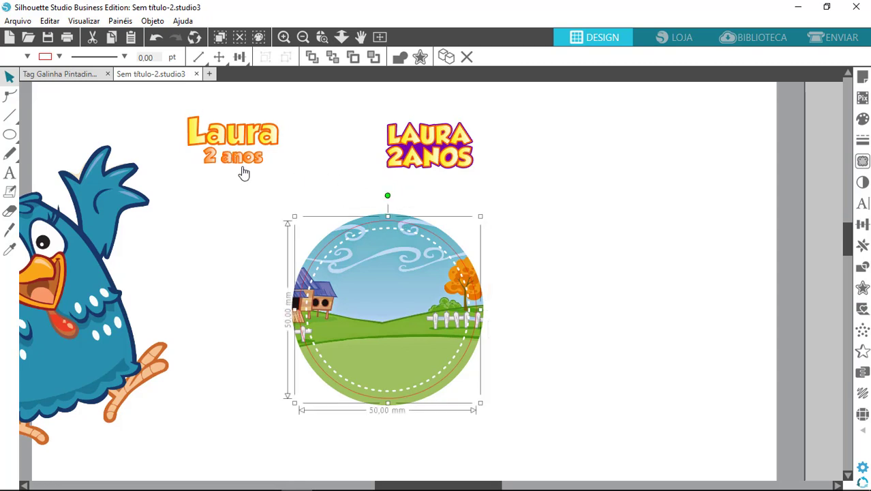
pyautogui.click(59, 56)
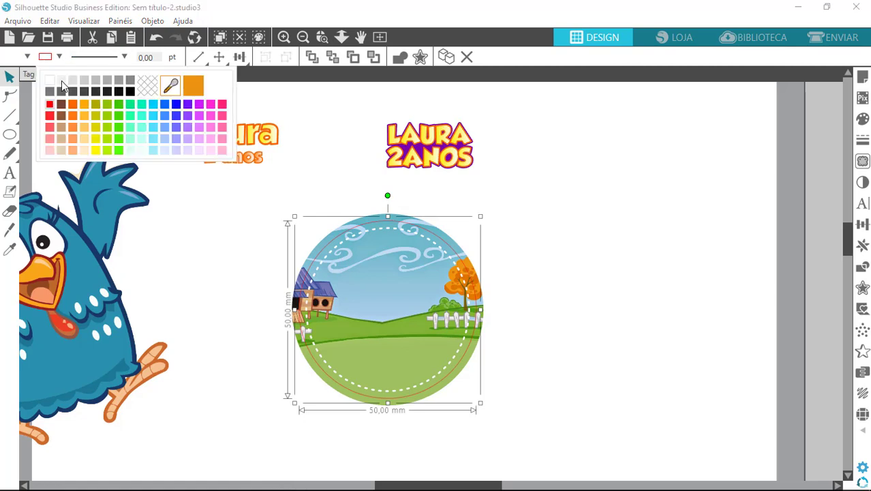
pyautogui.click(60, 81)
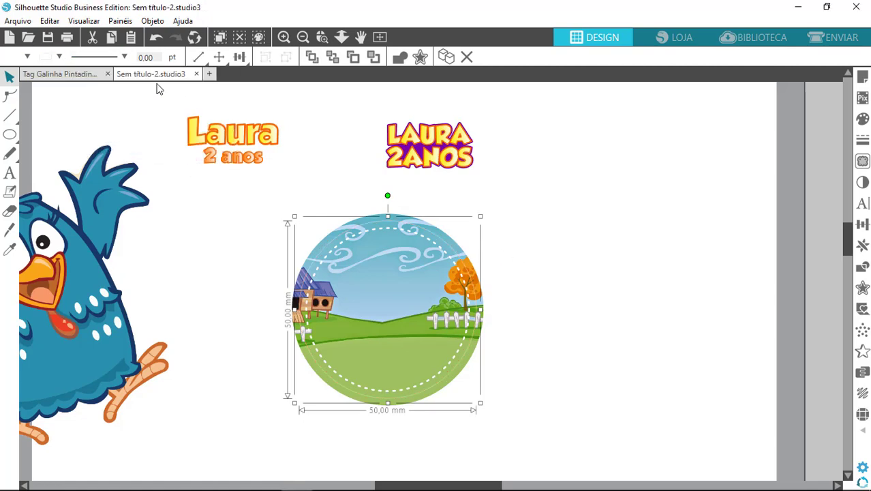
pyautogui.moveTo(154, 57); pyautogui.dragTo(131, 58)
pyautogui.write('0.25')
pyautogui.moveTo(154, 58); pyautogui.dragTo(131, 59)
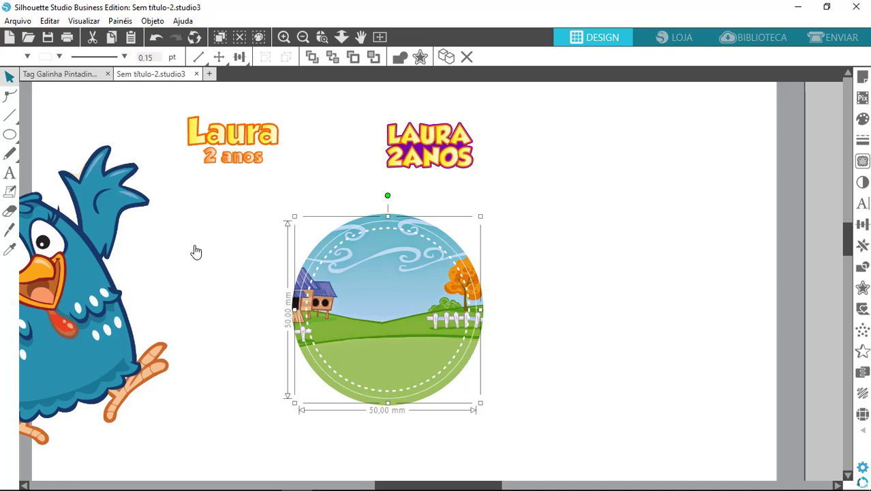
pyautogui.click(564, 292)
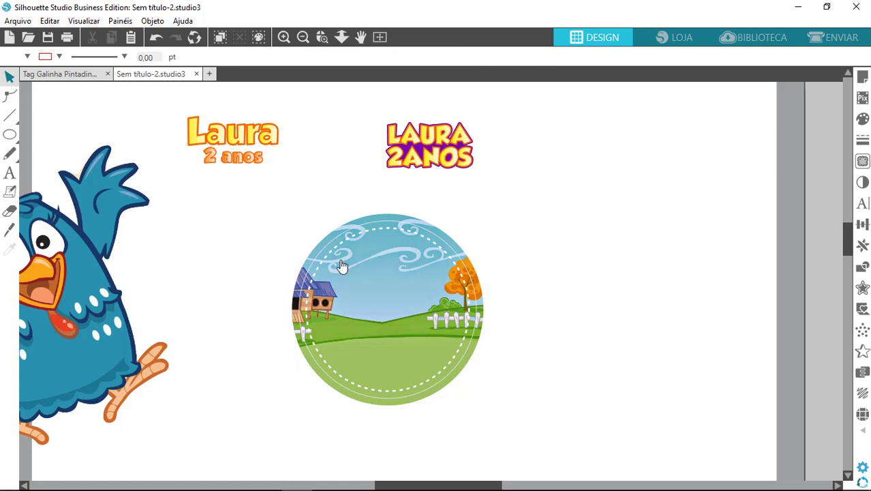
pyautogui.moveTo(253, 196); pyautogui.dragTo(539, 441)
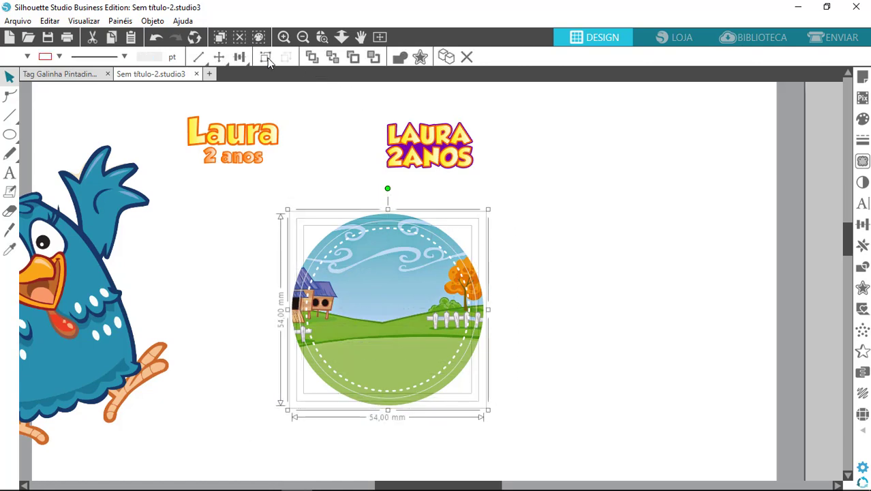
pyautogui.click(622, 257)
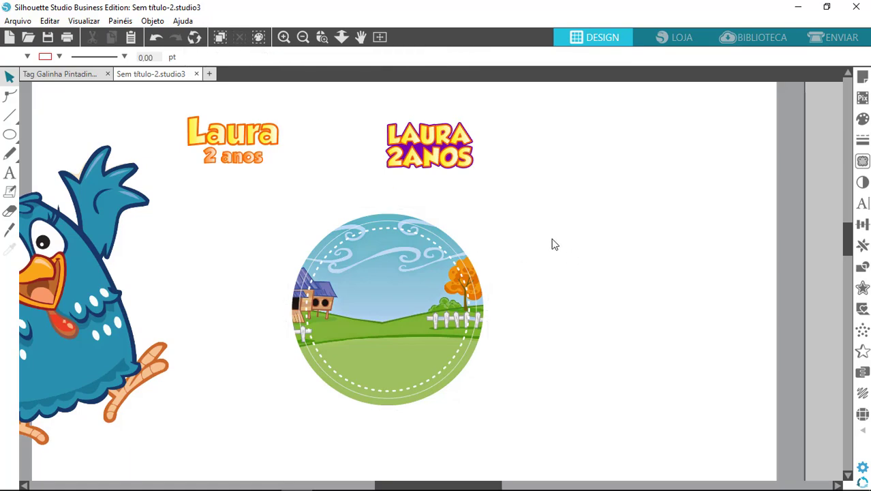
# Move the hen off the page into the grey area beside it and scale it down proportionally to about 50.5 by 58 mm.
pyautogui.moveTo(455, 485); pyautogui.dragTo(458, 486)
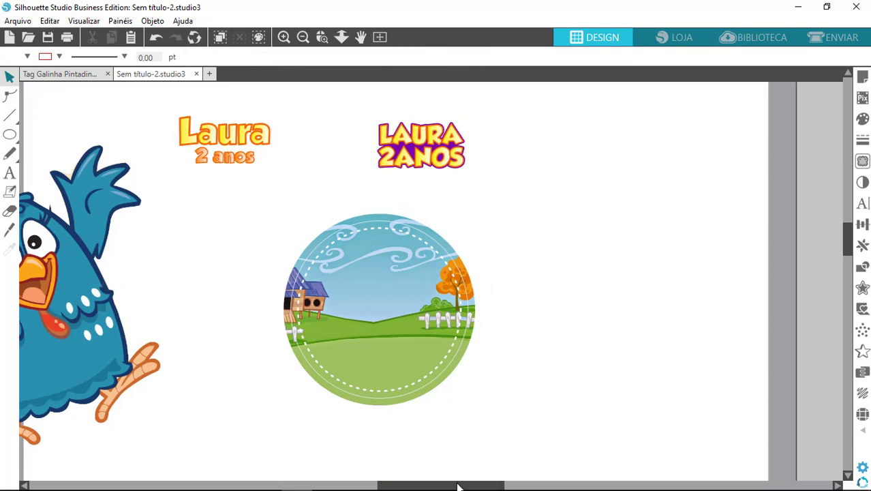
pyautogui.moveTo(76, 348); pyautogui.dragTo(608, 291)
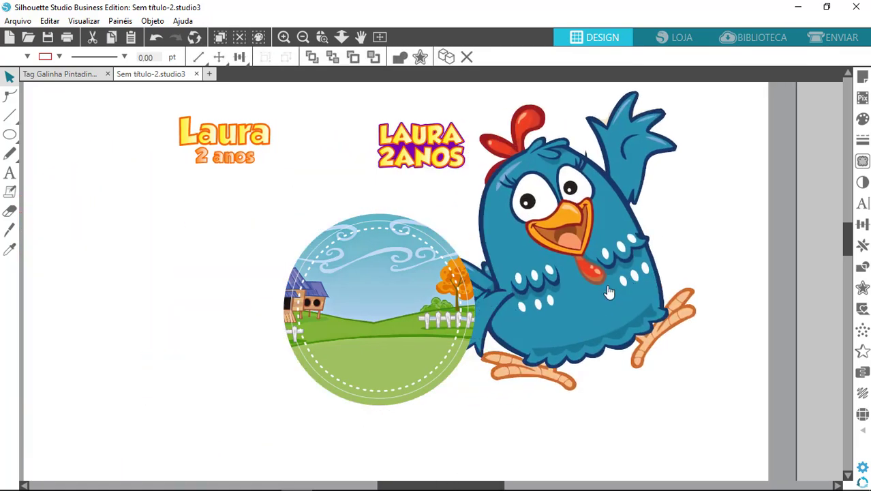
pyautogui.moveTo(409, 483); pyautogui.dragTo(520, 479)
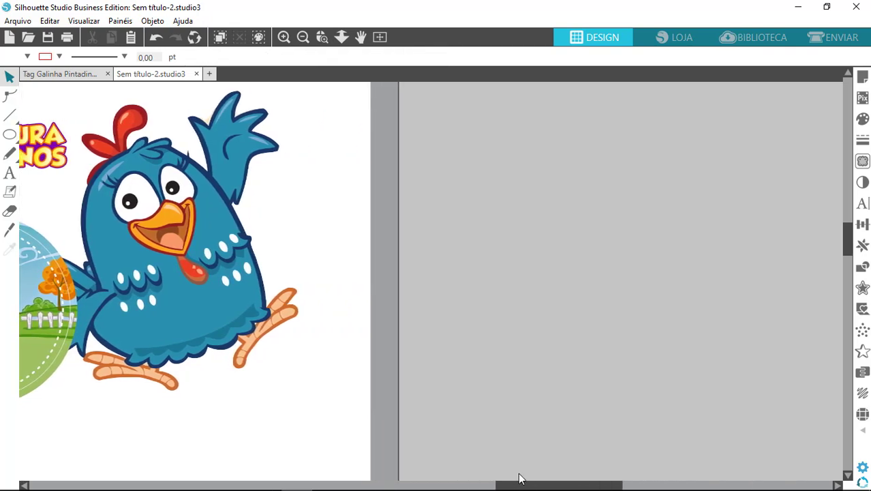
pyautogui.moveTo(244, 288); pyautogui.dragTo(646, 319)
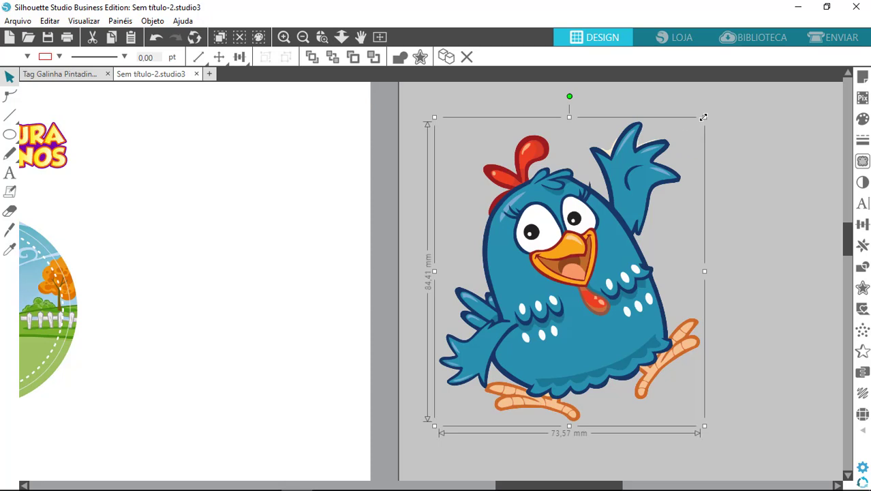
pyautogui.moveTo(704, 117); pyautogui.dragTo(623, 214)
pyautogui.moveTo(550, 293); pyautogui.dragTo(567, 233)
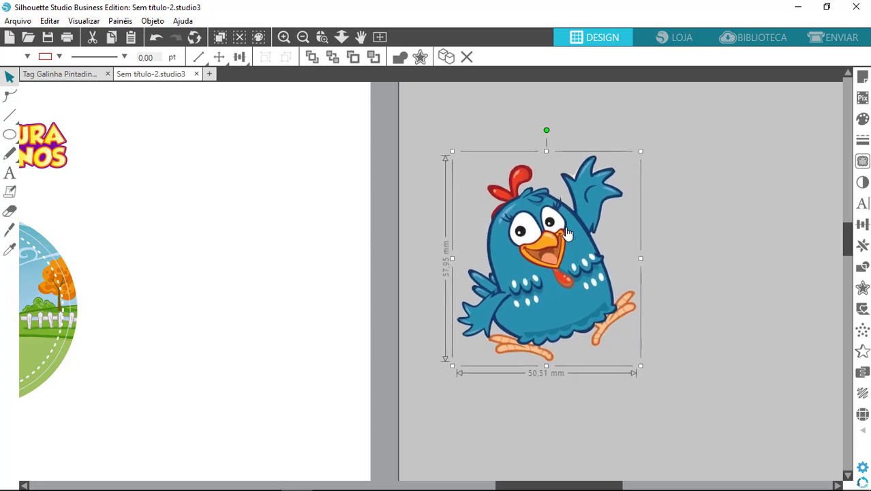
# Inspect the hen's raised wing up close and reposition the whole hen higher in the grey area.
pyautogui.click(322, 37)
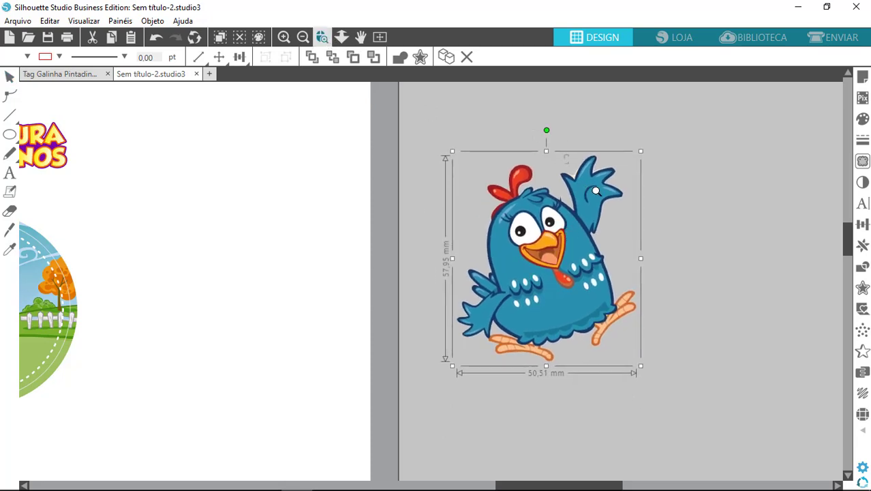
pyautogui.click(618, 200)
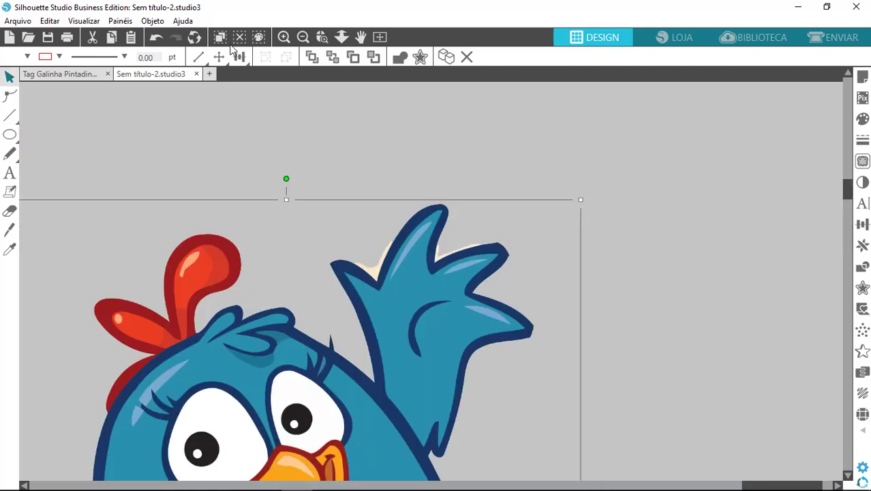
pyautogui.click(302, 37)
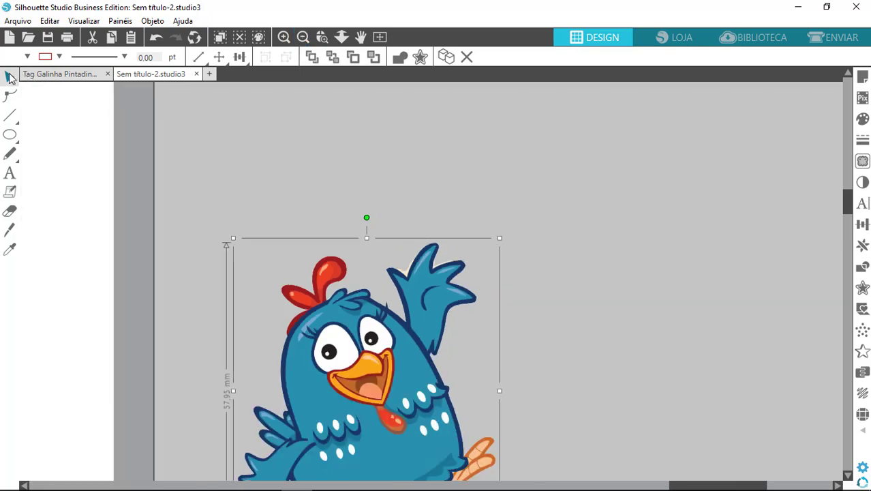
pyautogui.click(214, 128)
pyautogui.moveTo(347, 346); pyautogui.dragTo(385, 224)
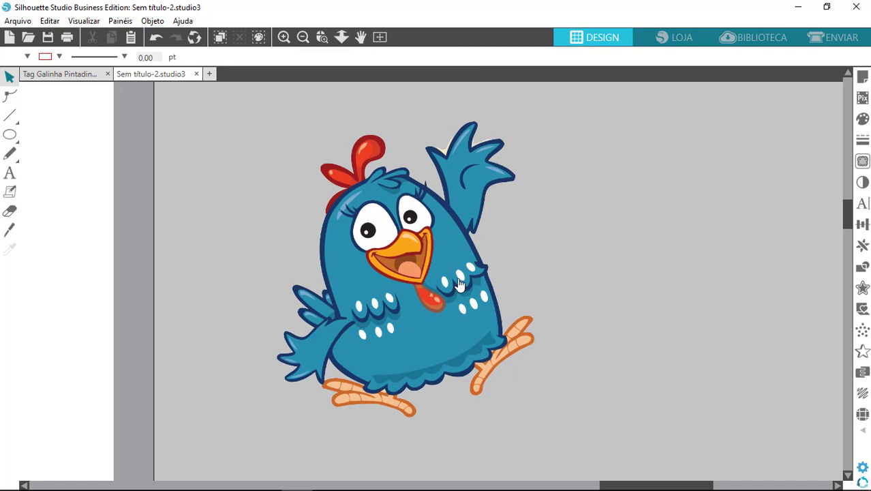
# Trace and detach the hen using a trace area around the whole figure and a threshold of 92%.
pyautogui.click(864, 163)
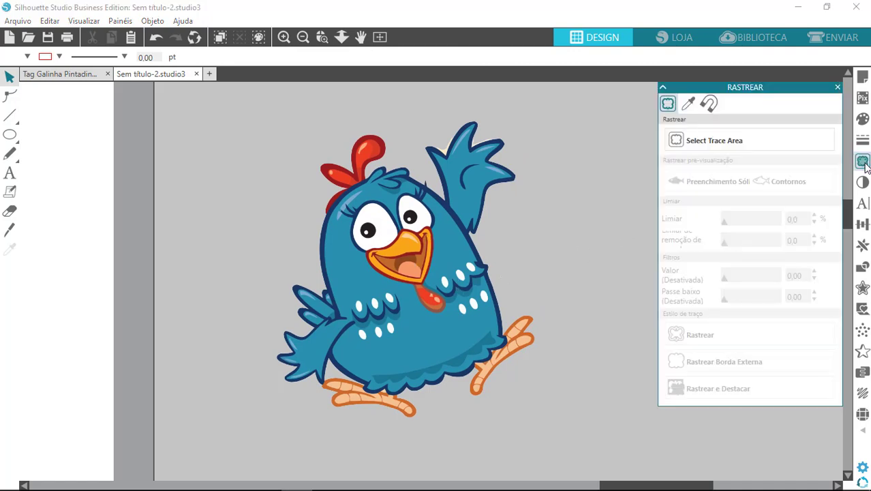
pyautogui.click(716, 141)
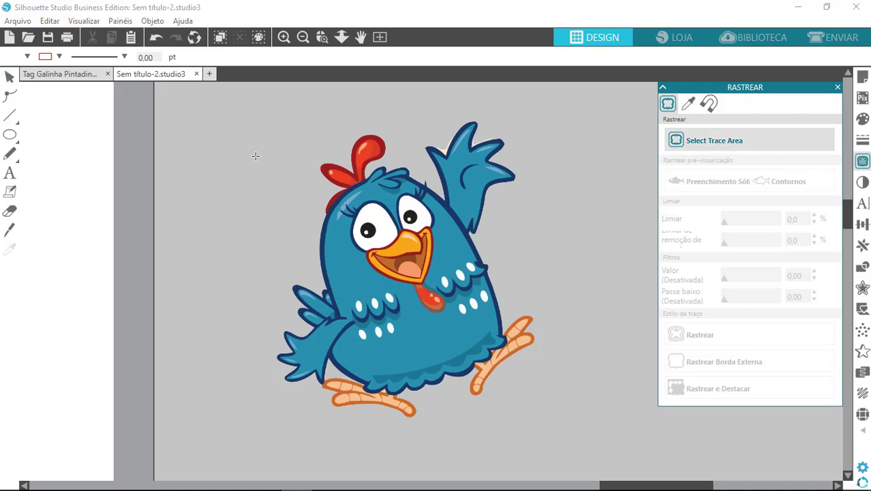
pyautogui.moveTo(232, 97)
pyautogui.mouseDown()
pyautogui.moveTo(411, 204)
pyautogui.moveTo(546, 302)
pyautogui.moveTo(591, 399)
pyautogui.moveTo(613, 425)
pyautogui.moveTo(612, 443)
pyautogui.mouseUp()
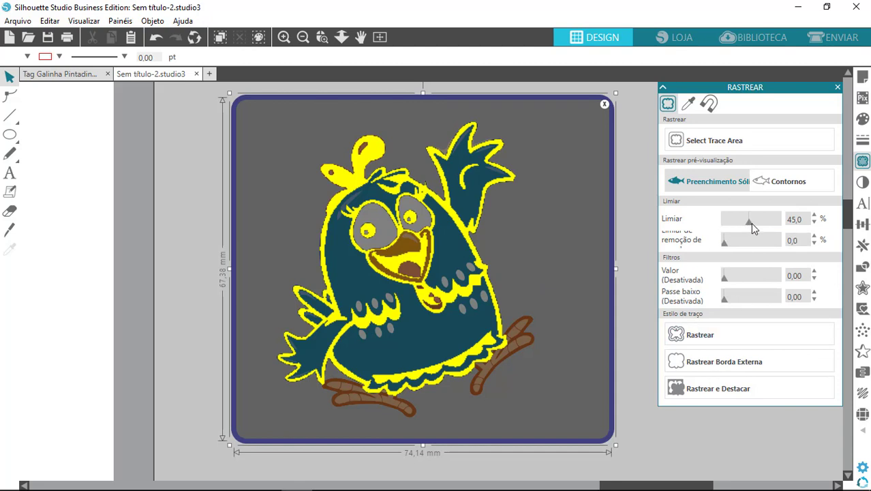
pyautogui.moveTo(748, 221); pyautogui.dragTo(778, 223)
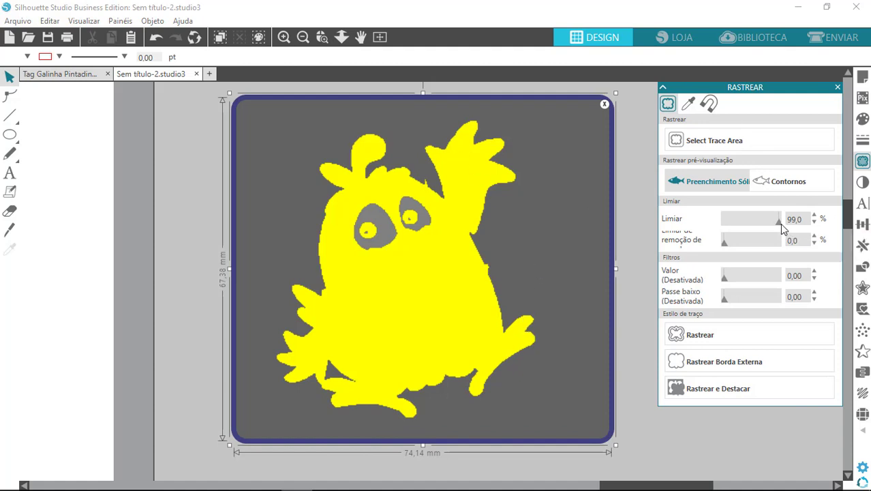
pyautogui.moveTo(781, 223); pyautogui.dragTo(774, 224)
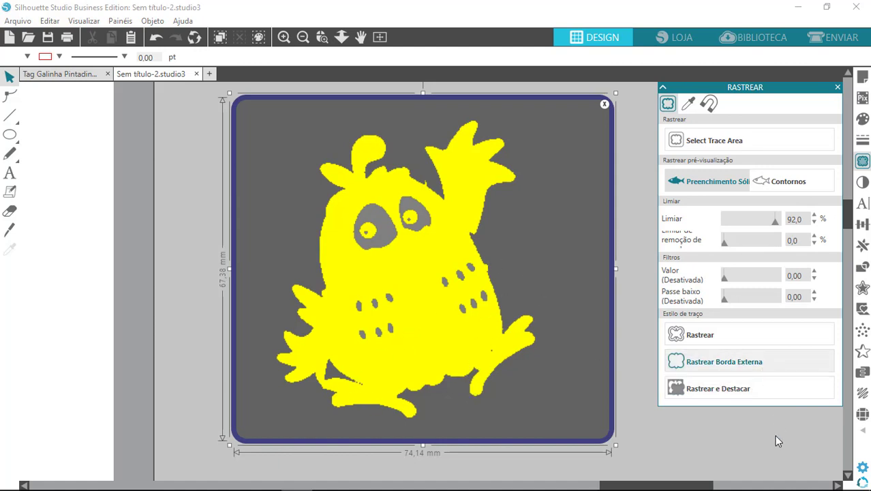
pyautogui.click(730, 394)
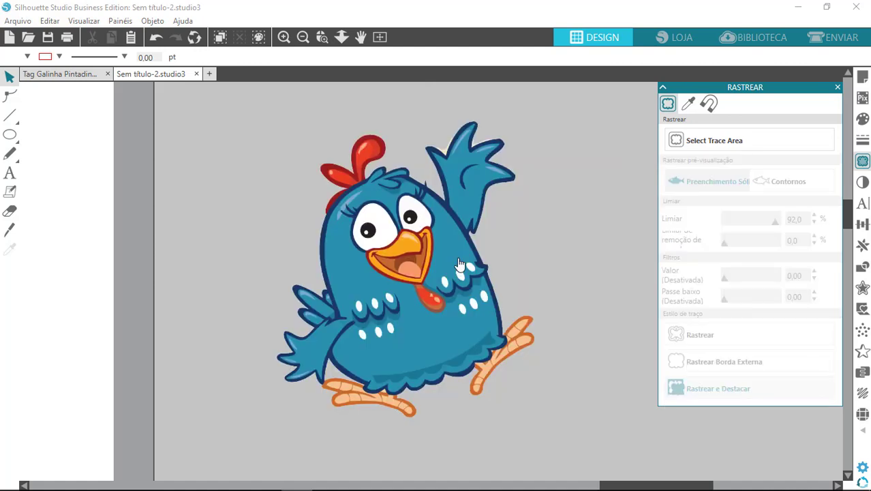
# Move the detached hen away from its leftover traces and delete the leftover image fragment beside its raised wing.
pyautogui.moveTo(395, 260)
pyautogui.mouseDown()
pyautogui.moveTo(326, 293)
pyautogui.moveTo(225, 272)
pyautogui.moveTo(235, 185)
pyautogui.moveTo(254, 193)
pyautogui.mouseUp()
pyautogui.click(250, 178)
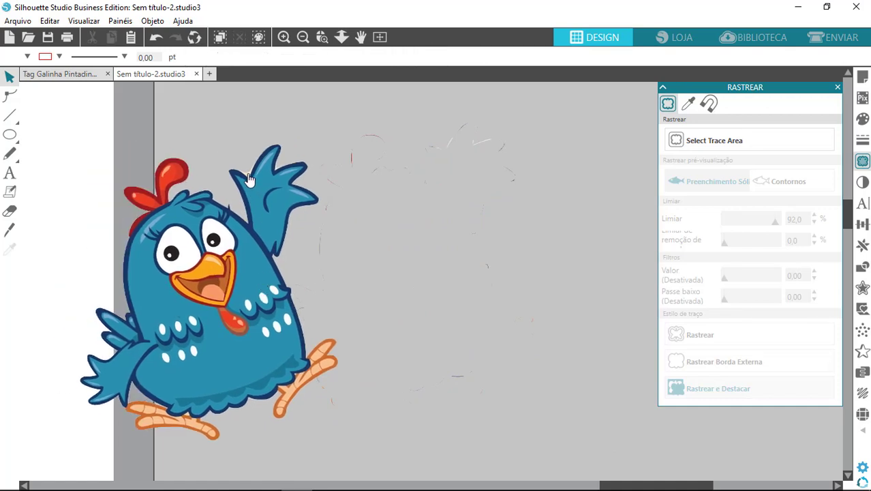
pyautogui.click(433, 152)
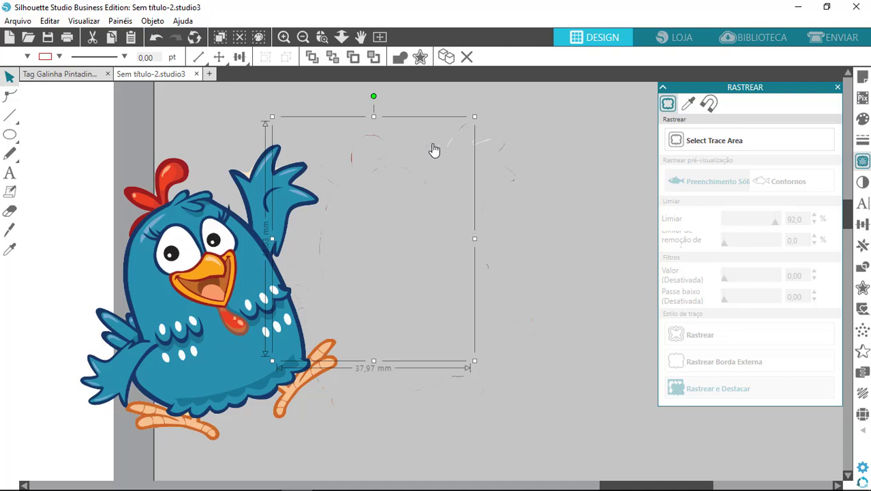
pyautogui.press('Delete')
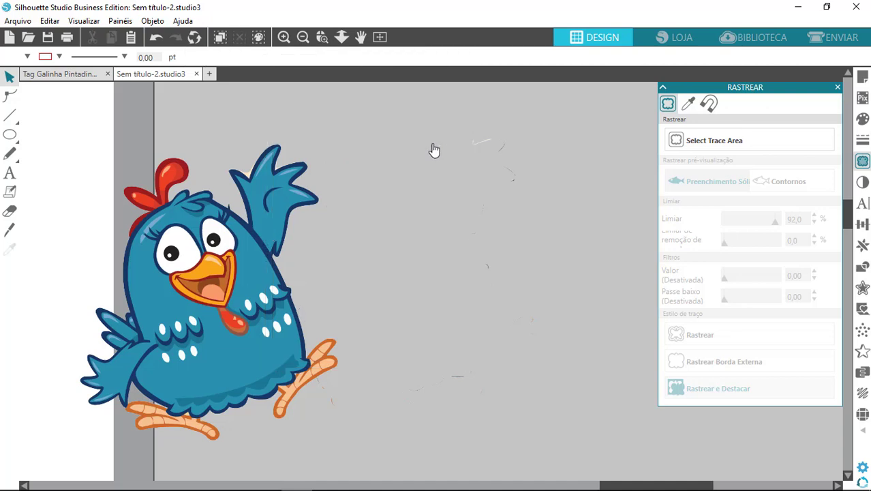
# Move the hen farther over onto the page and delete all remaining leftover fragments from the grey area.
pyautogui.click(491, 146)
pyautogui.moveTo(261, 237); pyautogui.dragTo(102, 210)
pyautogui.click(264, 84)
pyautogui.click(302, 37)
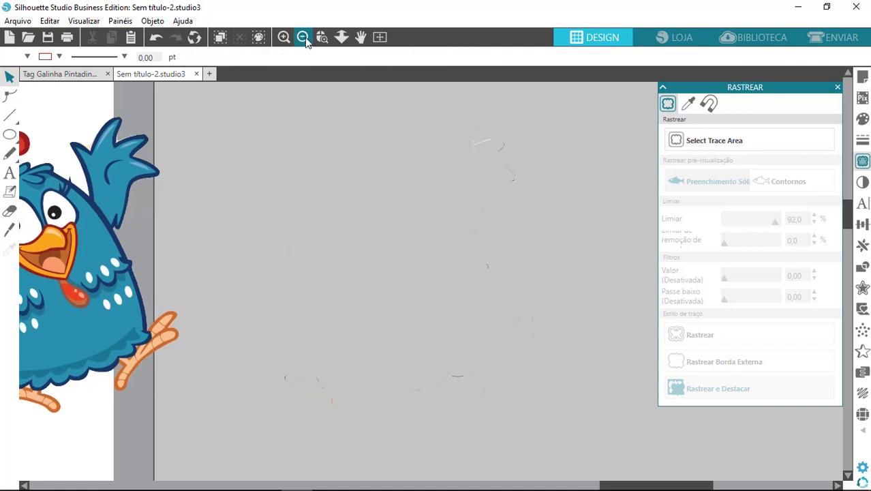
pyautogui.click(302, 111)
pyautogui.moveTo(468, 214)
pyautogui.mouseDown()
pyautogui.moveTo(639, 365)
pyautogui.moveTo(658, 427)
pyautogui.mouseUp()
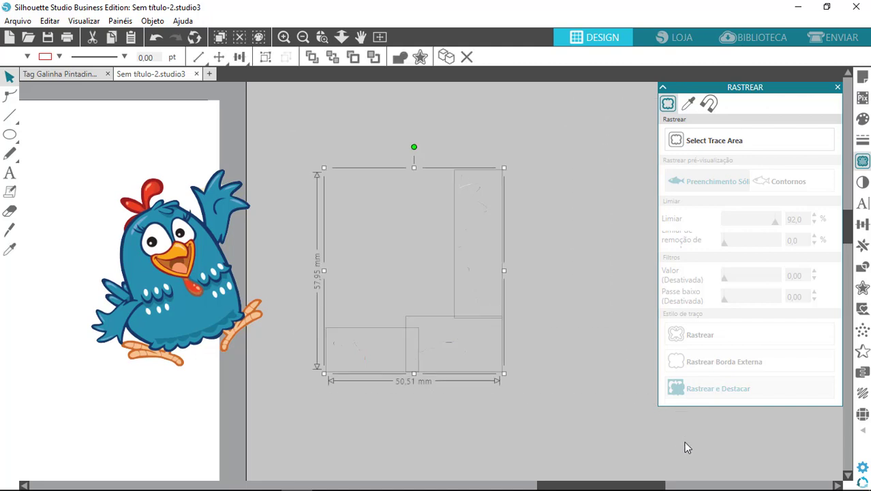
pyautogui.press('Delete')
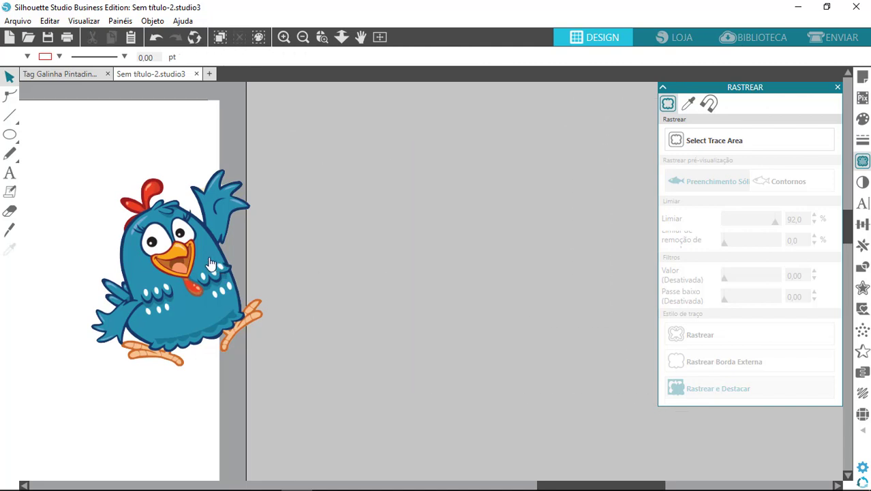
# Move the hen back into the grey area off the page and inspect the edges of its raised wing.
pyautogui.moveTo(215, 265); pyautogui.dragTo(458, 231)
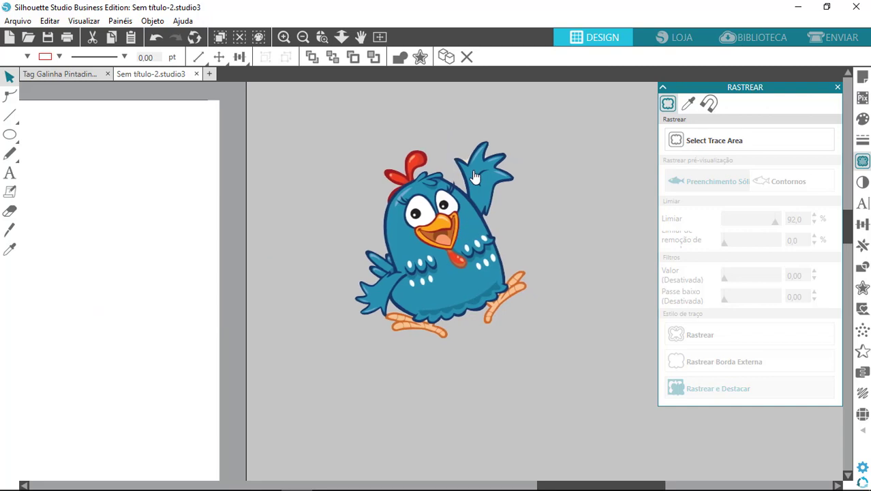
pyautogui.click(444, 101)
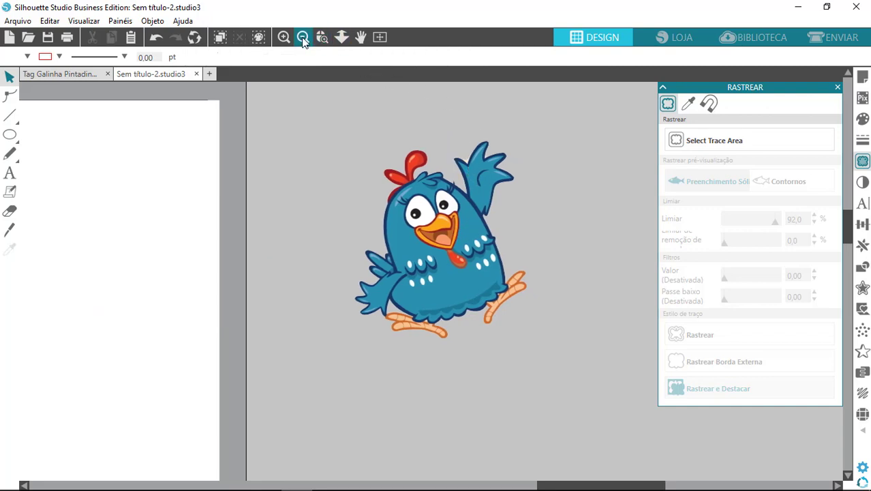
pyautogui.click(321, 36)
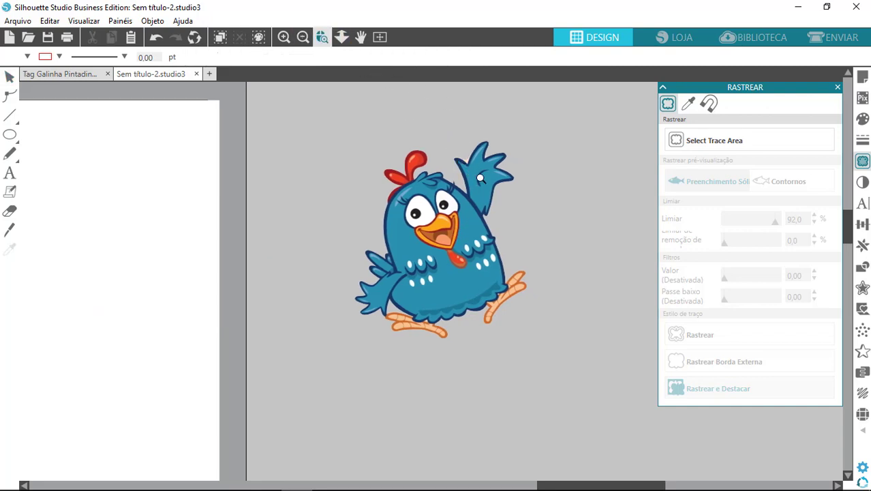
pyautogui.moveTo(507, 182); pyautogui.dragTo(507, 183)
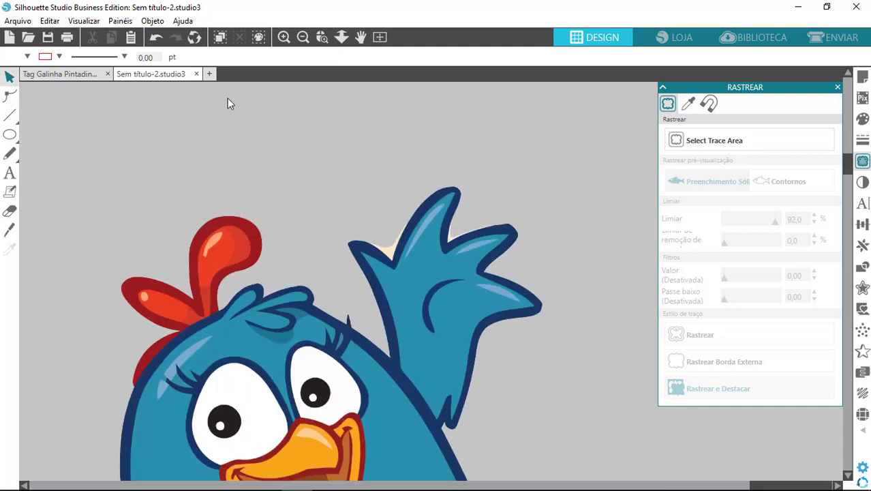
# Edit the hen's outline points in the first gap between the raised wing's feathers, pulling them inward to trim the cream background.
pyautogui.click(322, 37)
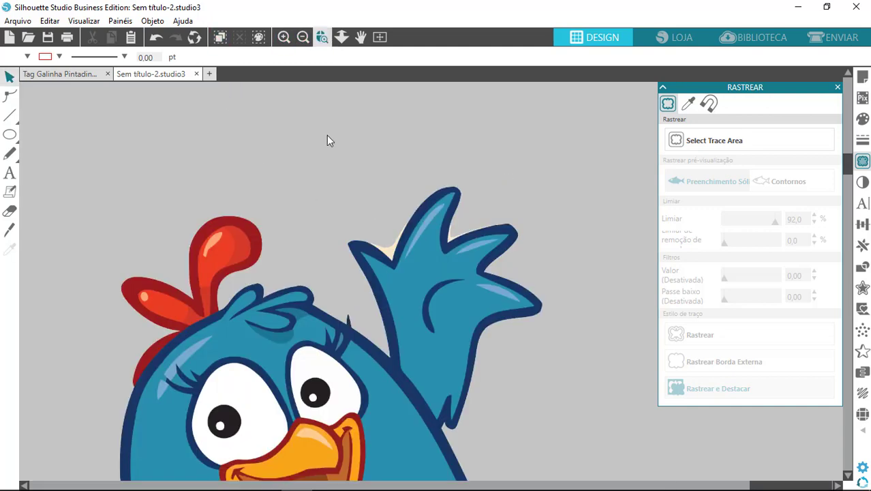
pyautogui.moveTo(328, 159); pyautogui.dragTo(486, 289)
pyautogui.moveTo(537, 322); pyautogui.dragTo(535, 320)
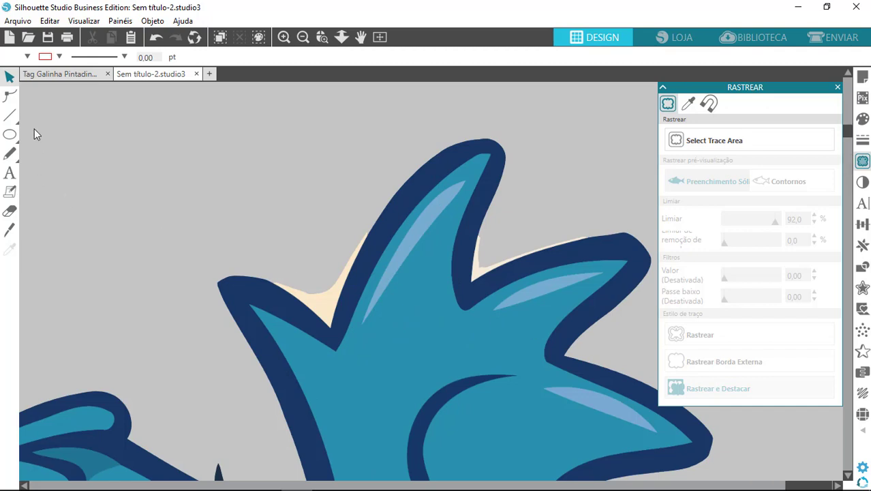
pyautogui.click(9, 77)
pyautogui.click(374, 335)
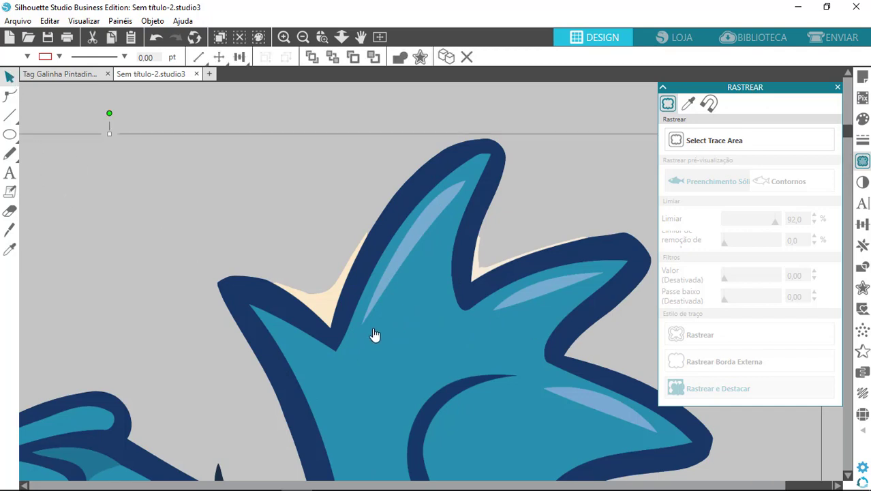
pyautogui.doubleClick(352, 275)
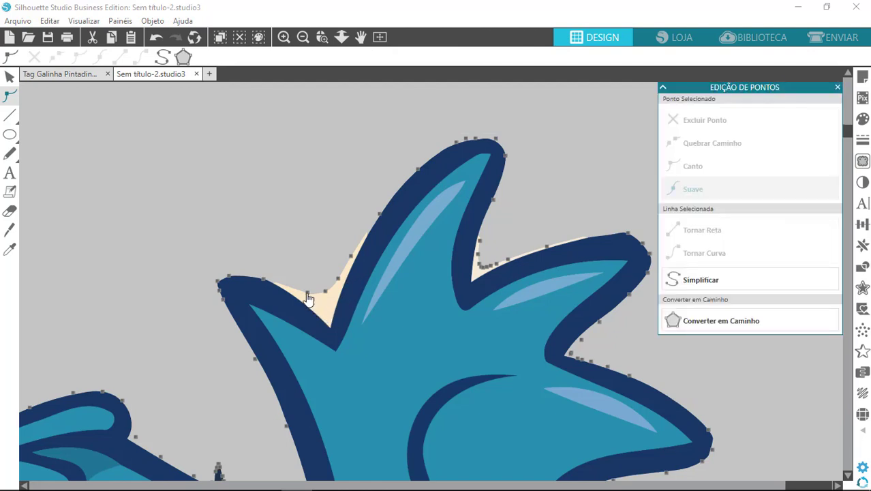
pyautogui.moveTo(312, 296); pyautogui.dragTo(313, 303)
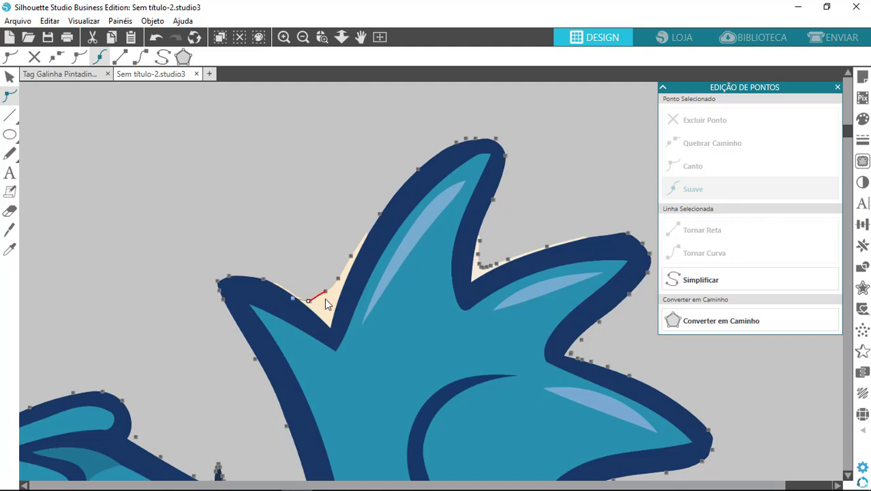
pyautogui.click(343, 287)
pyautogui.moveTo(326, 296); pyautogui.dragTo(332, 322)
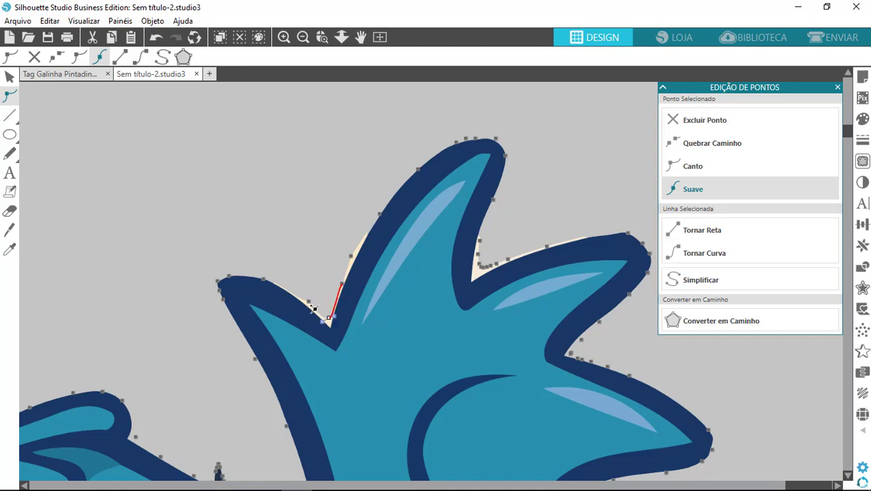
pyautogui.click(310, 304)
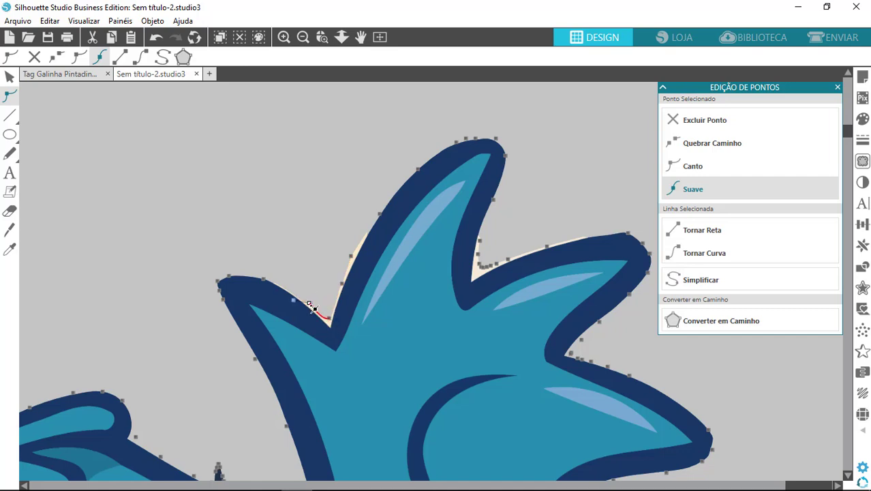
# Adjust the outline points along the raised wing's tallest feather and in the second feather gap, and finish point editing.
pyautogui.click(355, 257)
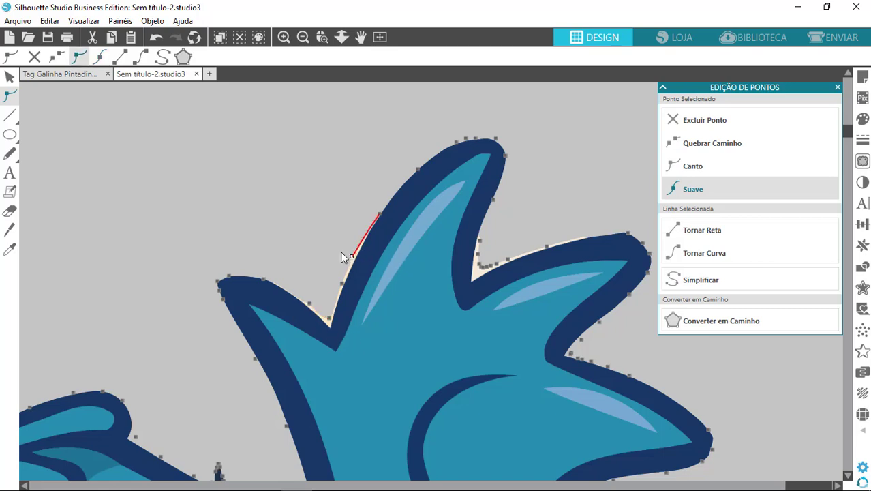
pyautogui.moveTo(356, 259); pyautogui.dragTo(357, 262)
pyautogui.click(484, 268)
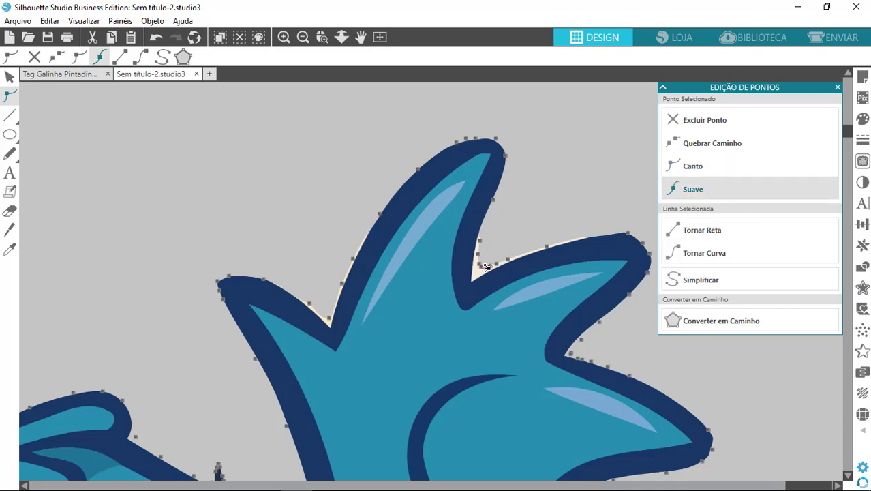
pyautogui.click(328, 224)
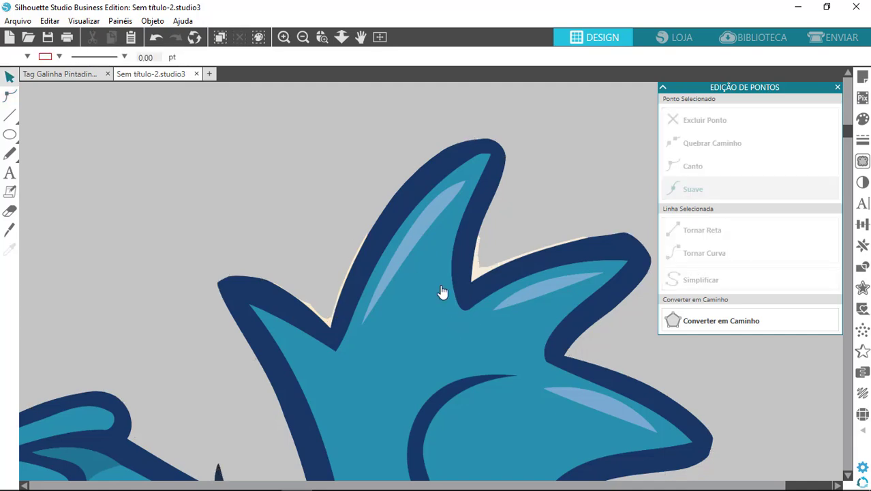
# Move the hen from the grey area onto the page, just beside the round background.
pyautogui.click(380, 37)
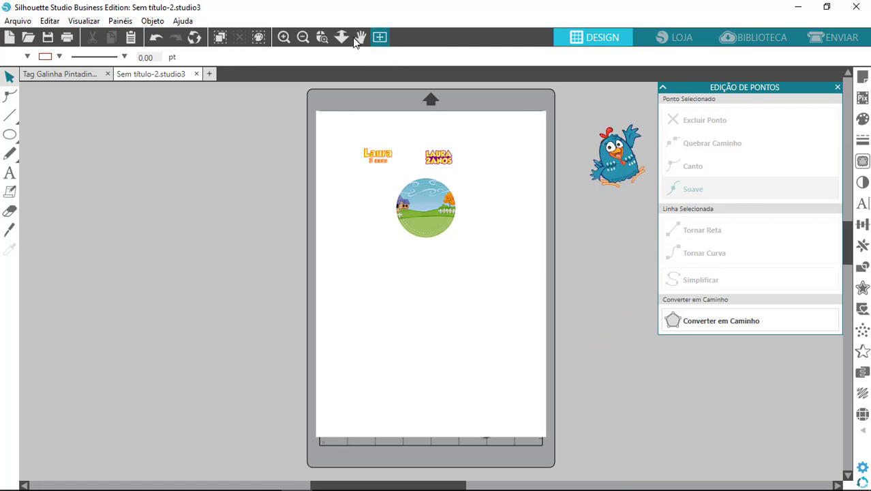
pyautogui.moveTo(588, 178); pyautogui.dragTo(368, 221)
pyautogui.click(368, 220)
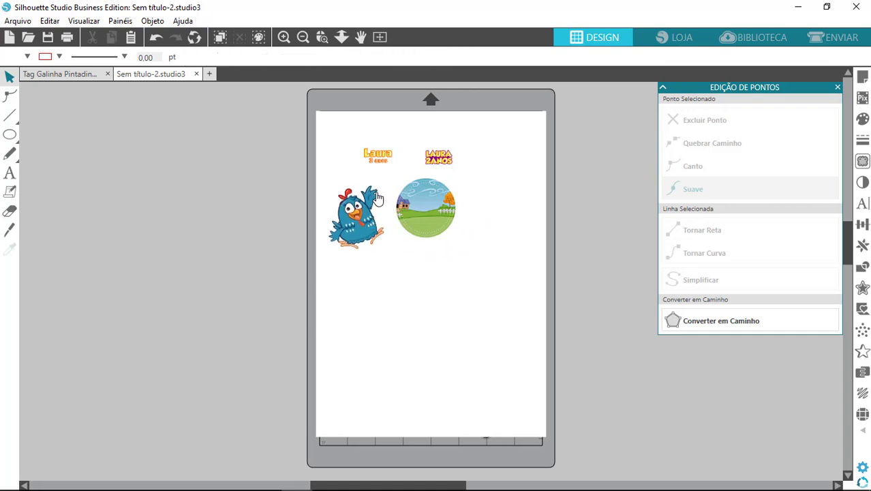
pyautogui.moveTo(355, 224); pyautogui.dragTo(361, 219)
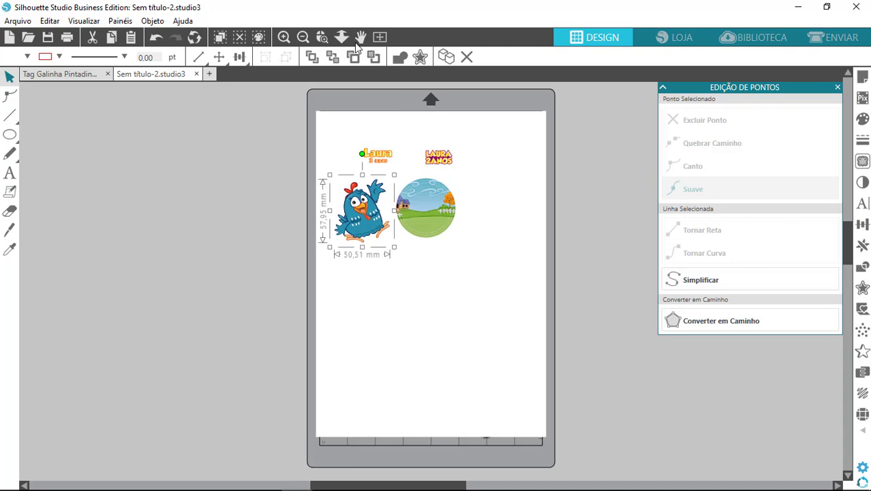
pyautogui.click(284, 38)
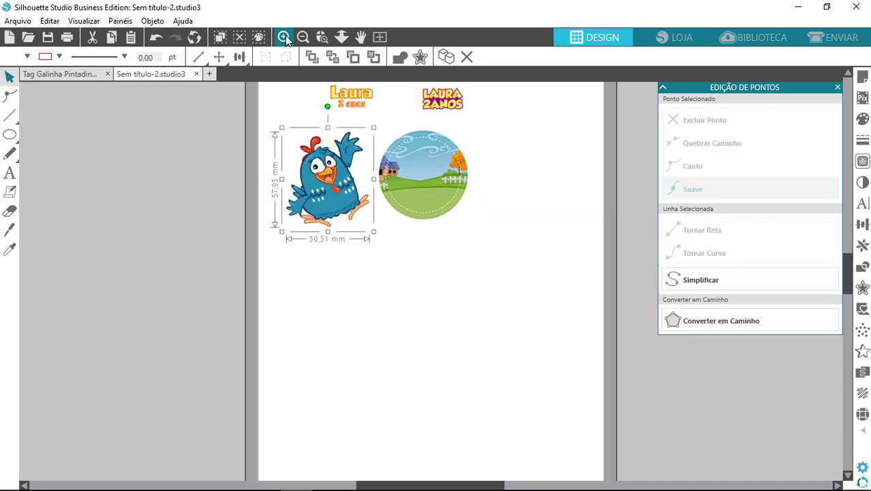
pyautogui.moveTo(325, 166); pyautogui.dragTo(326, 190)
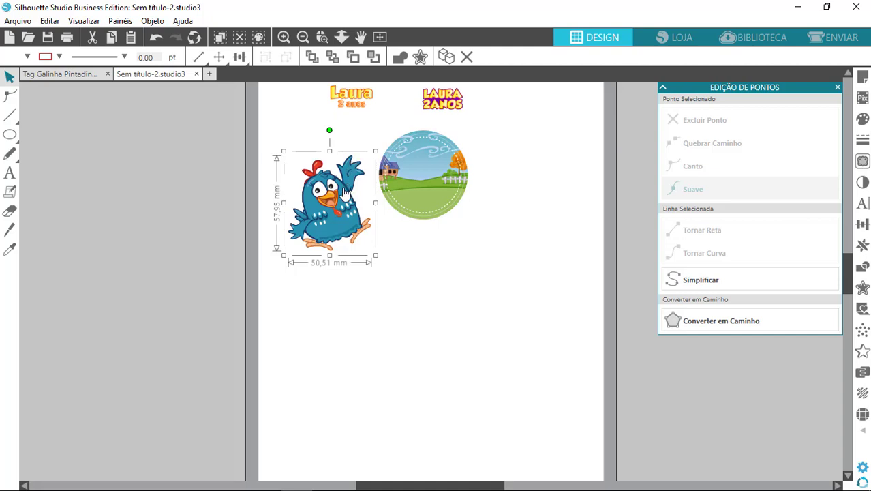
# Check the cut lines by line colour in the send view, including the lines with no colour, and return to the design.
pyautogui.click(833, 39)
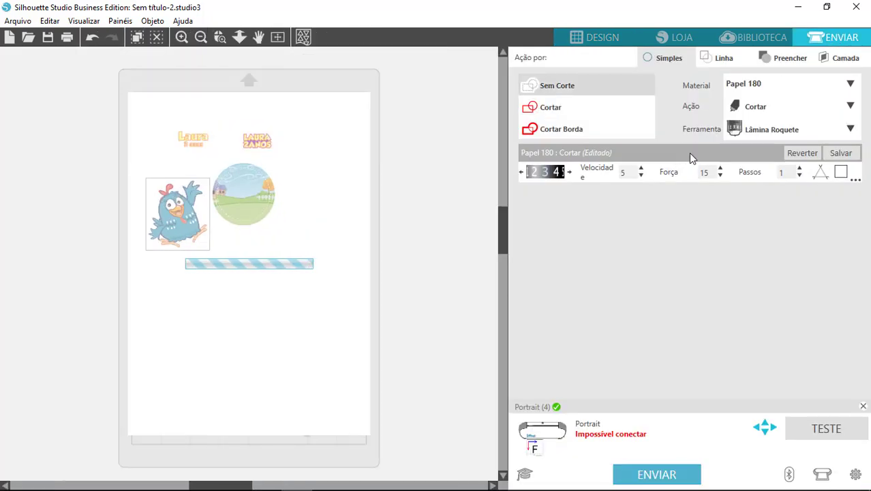
pyautogui.click(716, 60)
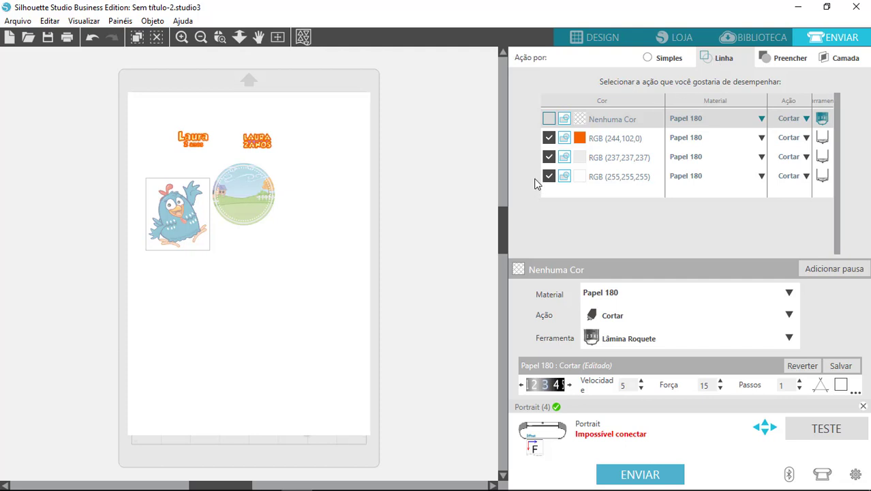
pyautogui.click(549, 119)
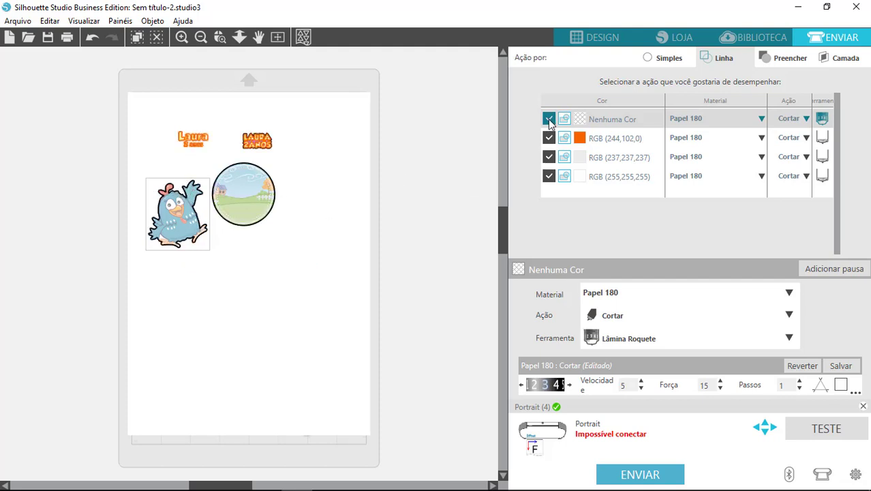
pyautogui.click(593, 40)
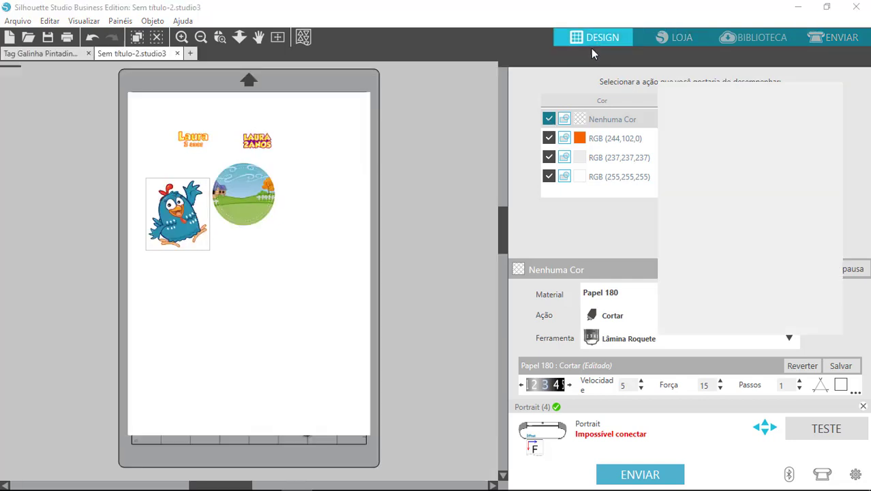
# Set the hen's line colour to turquoise green, RGB (0,239,191), and nudge it slightly upward on the page.
pyautogui.doubleClick(363, 225)
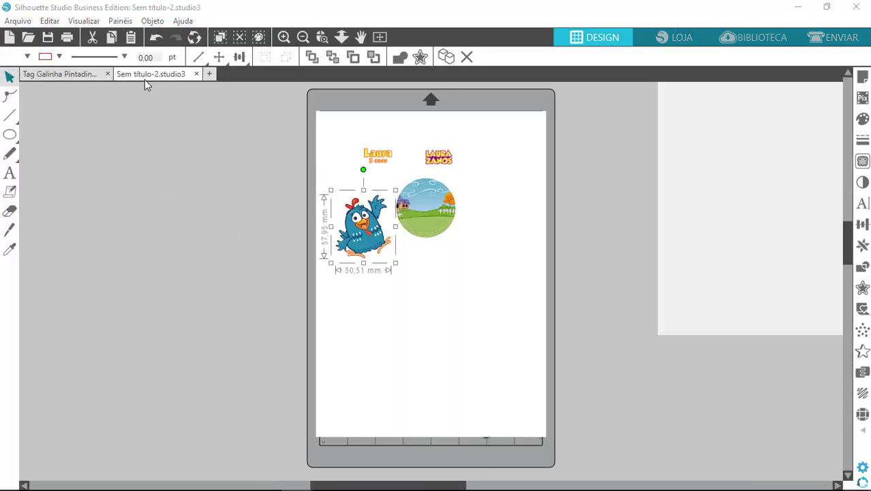
pyautogui.click(60, 57)
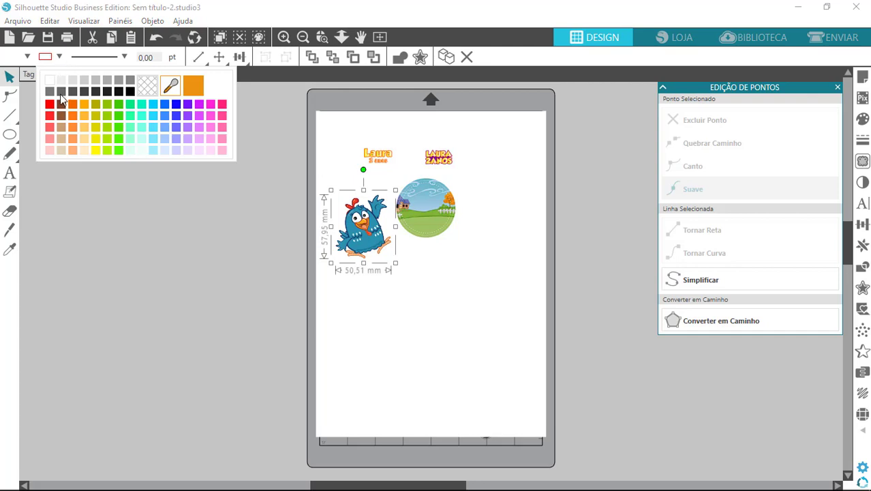
pyautogui.click(143, 103)
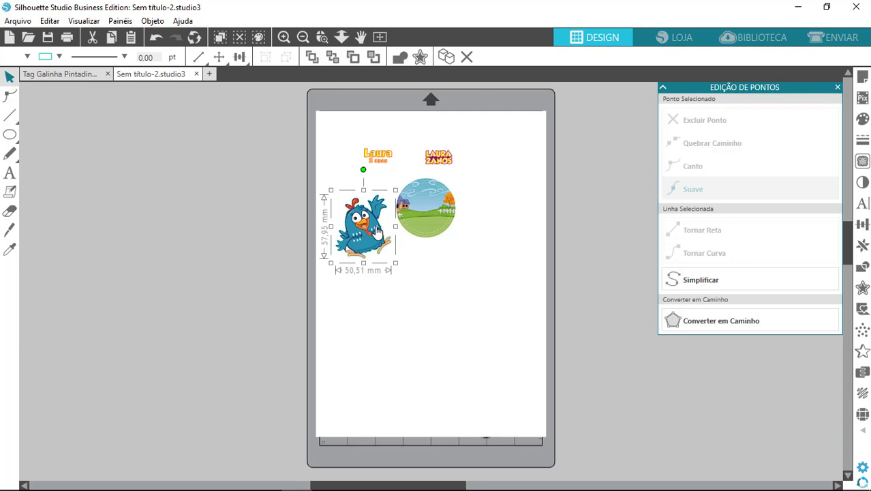
pyautogui.moveTo(370, 218)
pyautogui.mouseDown()
pyautogui.moveTo(356, 220)
pyautogui.moveTo(368, 211)
pyautogui.mouseUp()
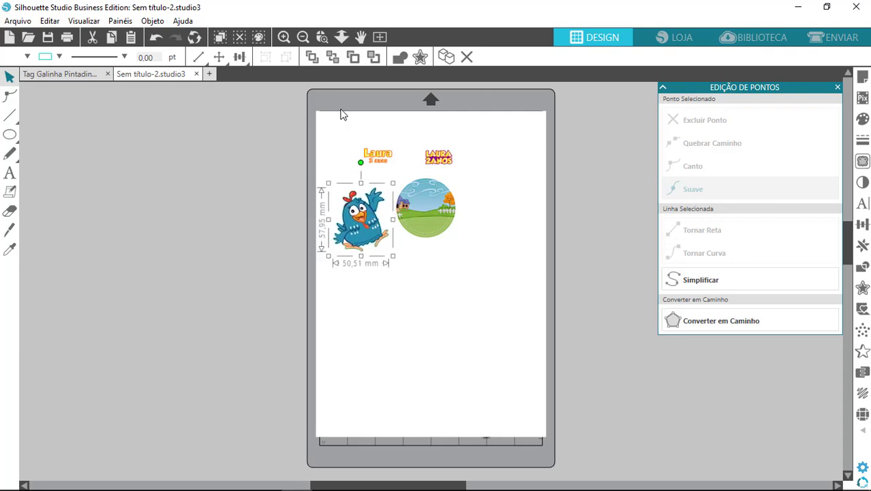
# Examine the hen's coloured outline up close and check its cut line in the send view.
pyautogui.click(322, 38)
pyautogui.moveTo(291, 175); pyautogui.dragTo(471, 276)
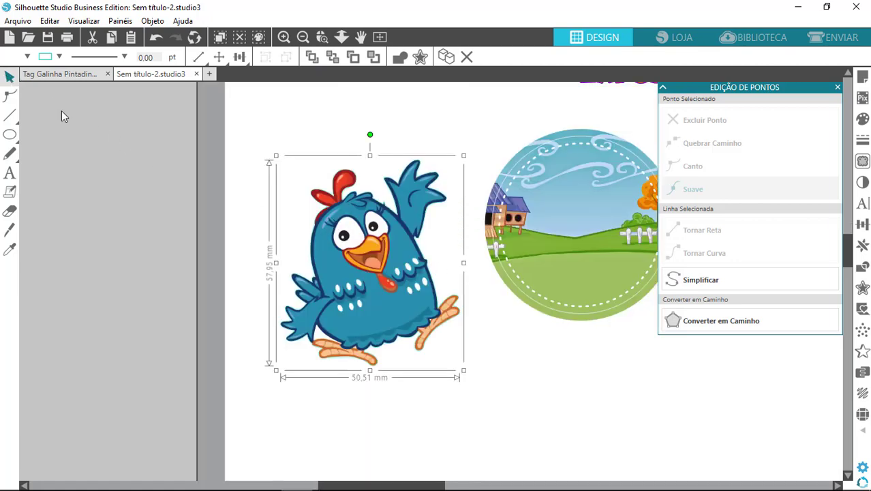
pyautogui.click(822, 40)
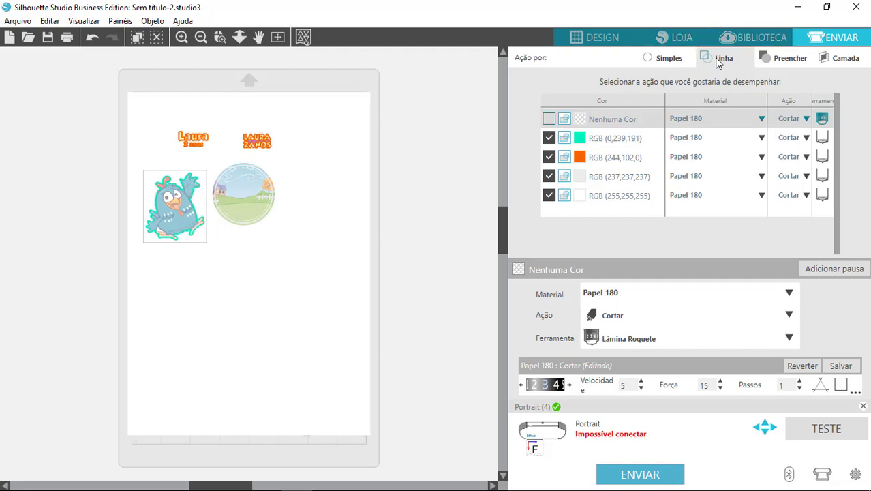
pyautogui.click(610, 38)
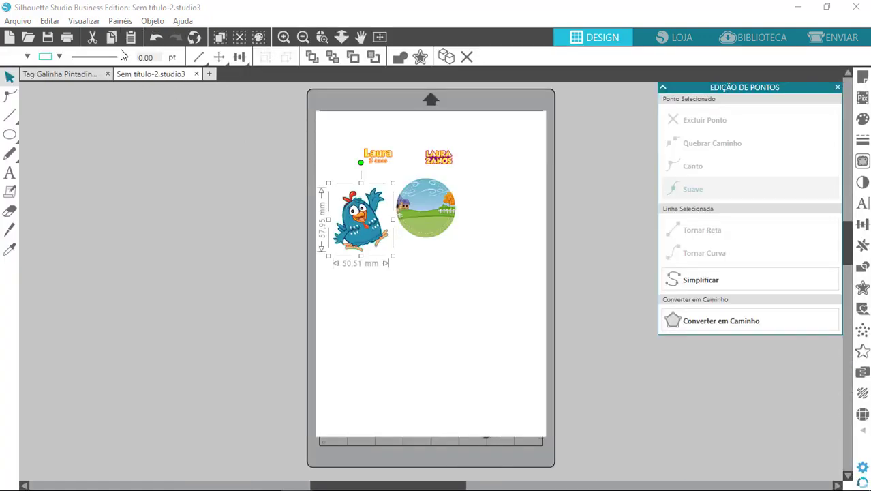
# Set the hen's line colour to transparent and move the hen off the page into the grey area.
pyautogui.click(60, 57)
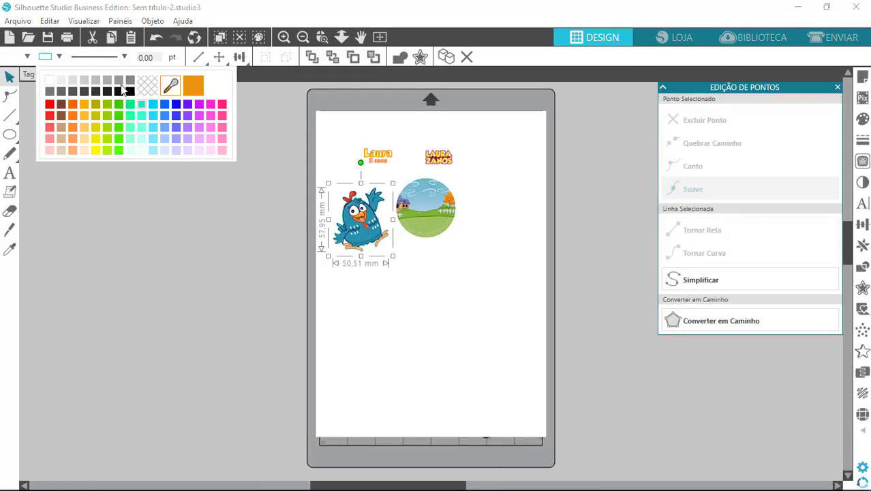
pyautogui.click(148, 85)
pyautogui.click(572, 254)
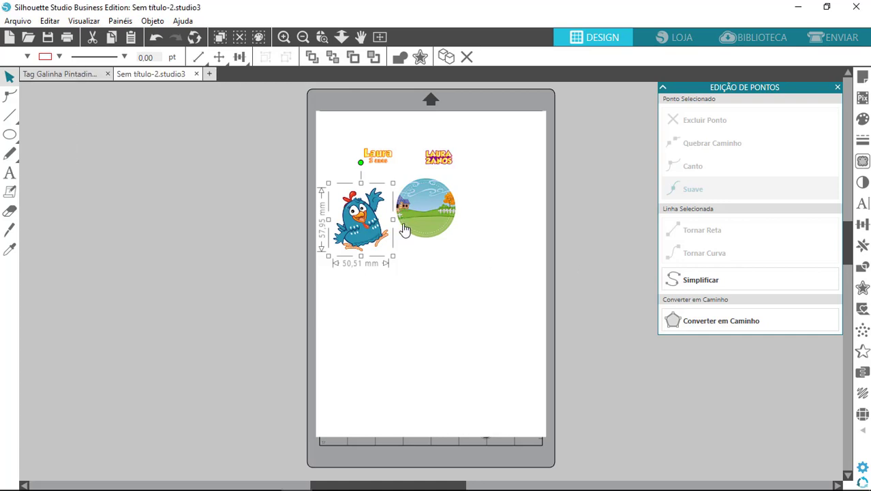
pyautogui.moveTo(364, 227); pyautogui.dragTo(231, 225)
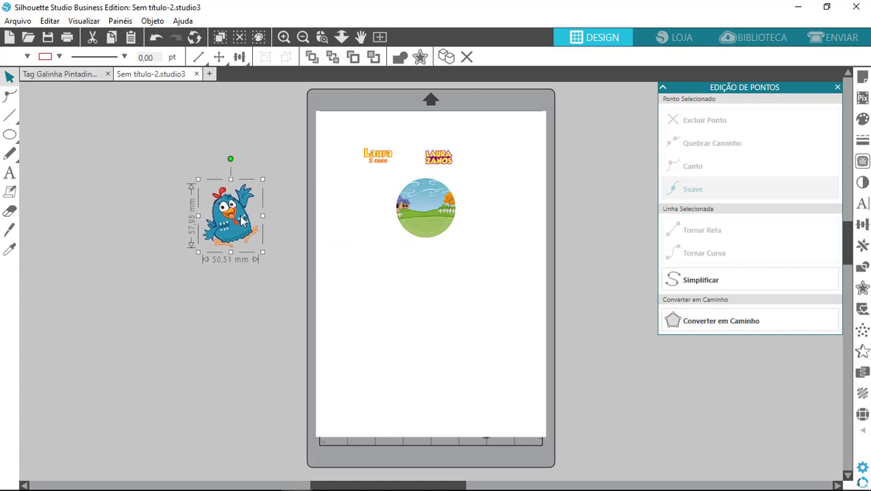
pyautogui.click(286, 42)
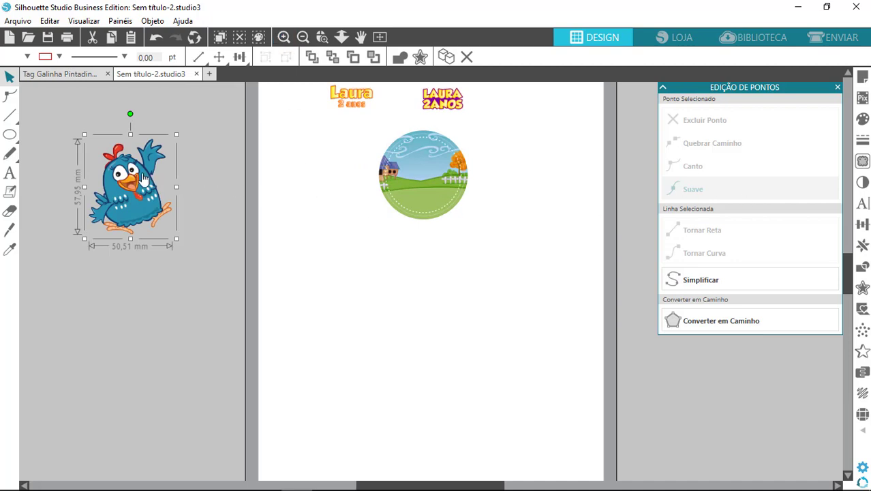
pyautogui.moveTo(143, 176); pyautogui.dragTo(177, 189)
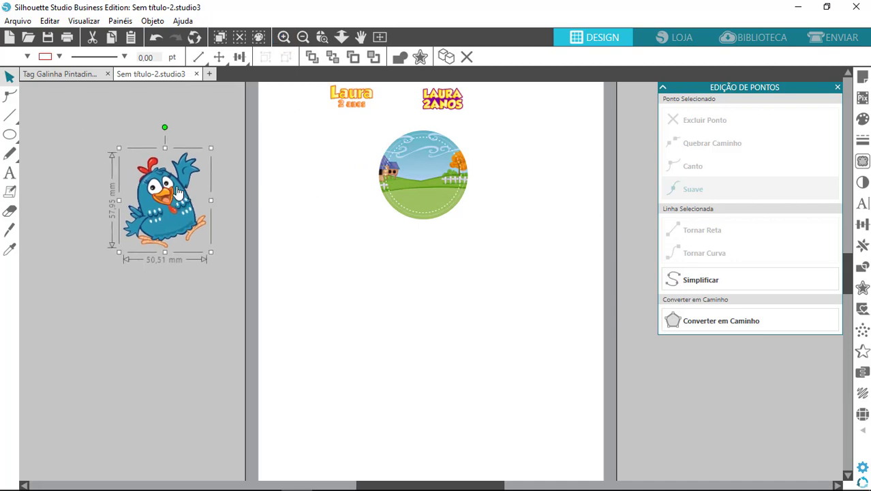
# Add a single 2 mm offset outline with rounded corners around the hen and close the offset settings.
pyautogui.click(421, 58)
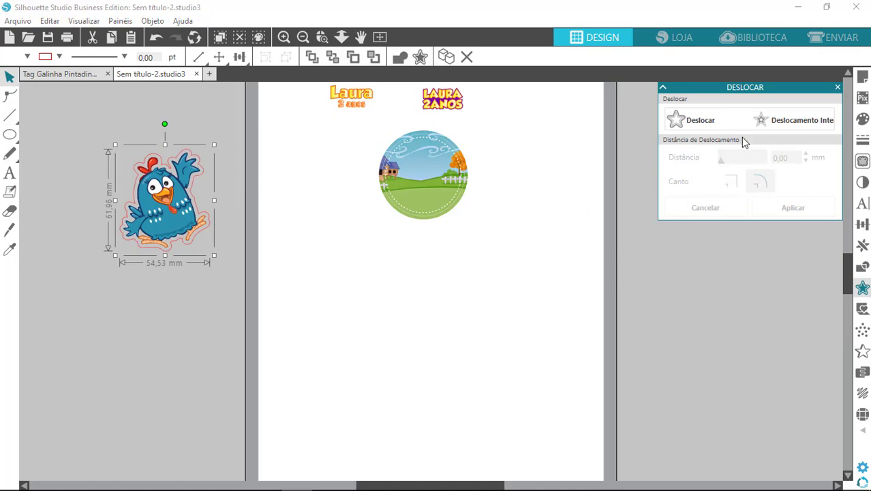
pyautogui.click(698, 121)
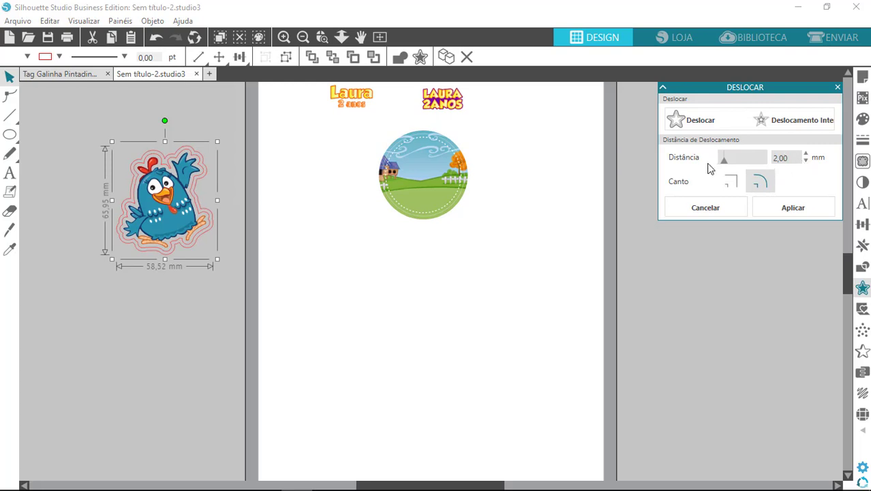
pyautogui.press('Escape')
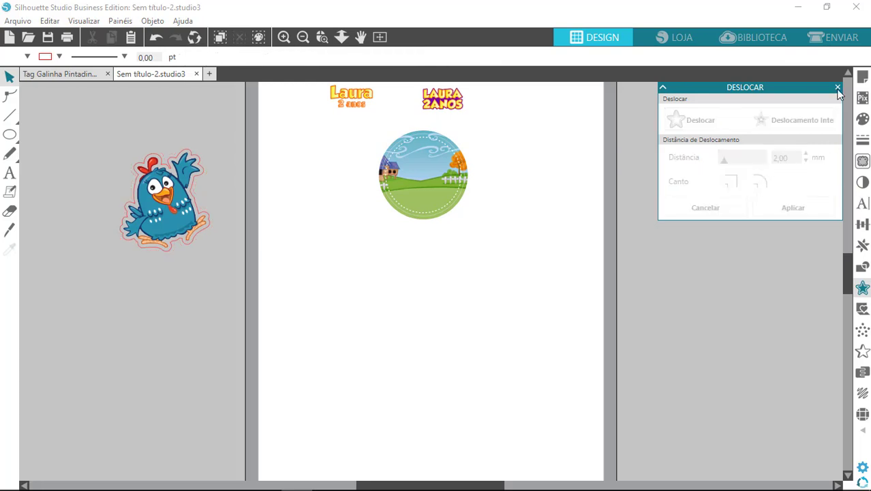
pyautogui.click(838, 88)
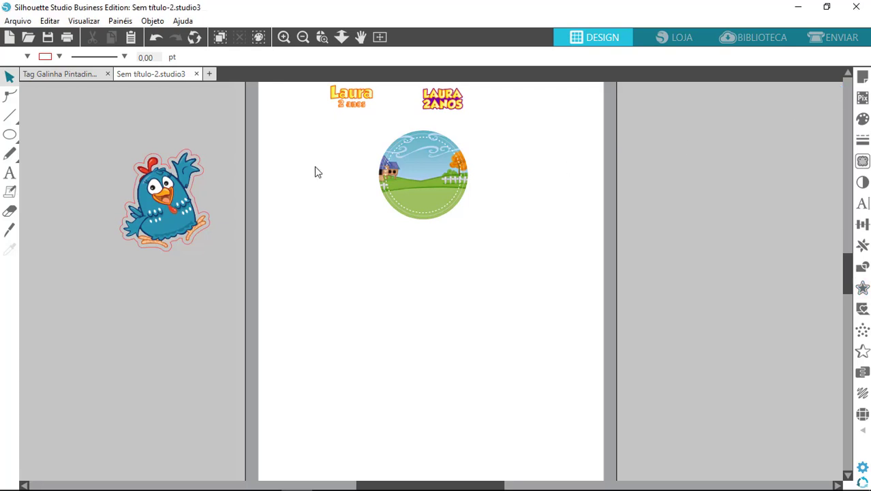
# Delete the 2 mm outline around the hen and create a new offset outline with a distance of 1.5 mm.
pyautogui.click(198, 157)
pyautogui.press('Delete')
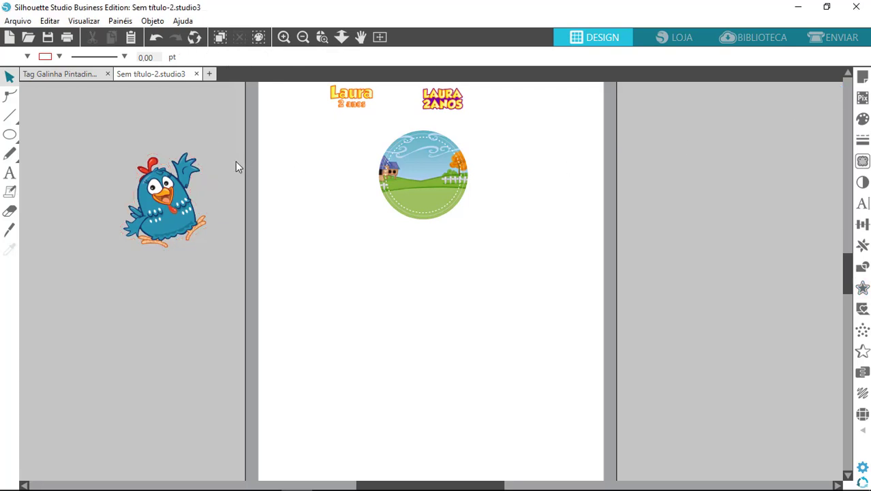
pyautogui.click(170, 206)
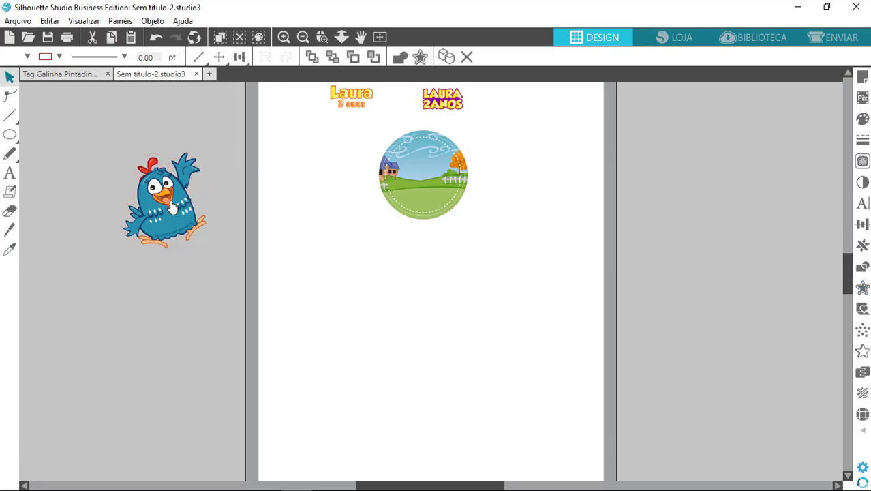
pyautogui.click(861, 286)
pyautogui.click(698, 128)
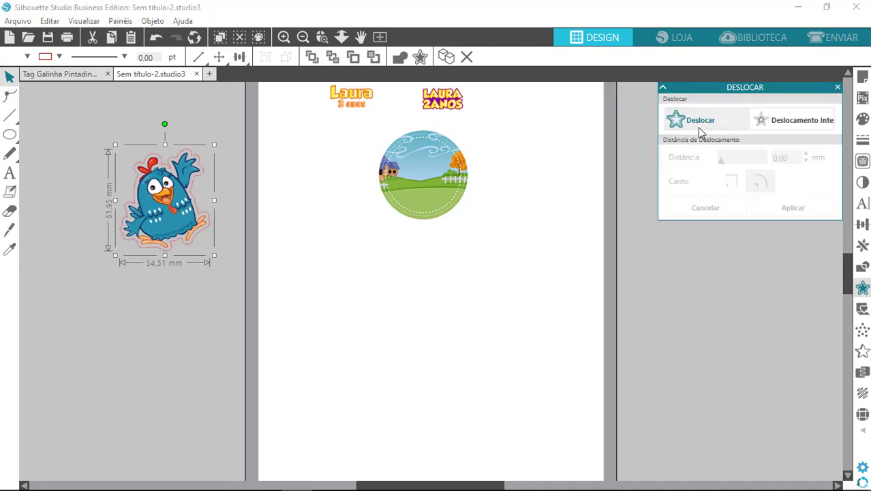
pyautogui.click(768, 160)
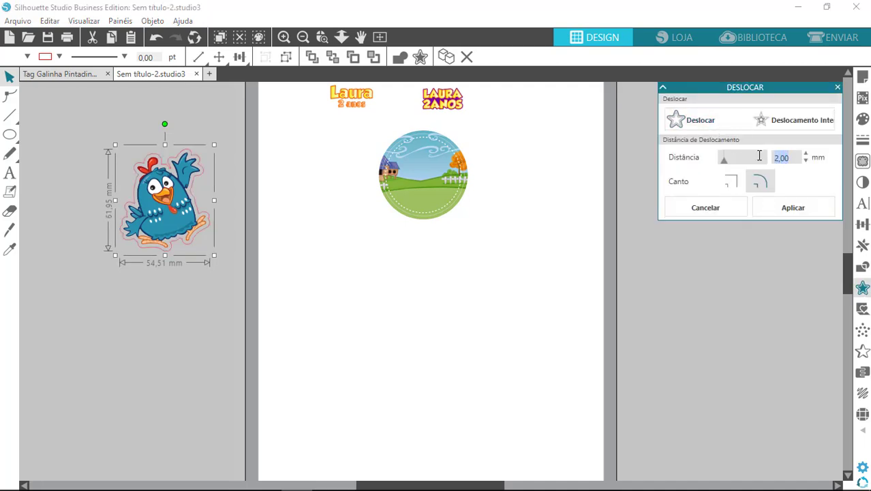
pyautogui.write('1,5')
pyautogui.press('Return')
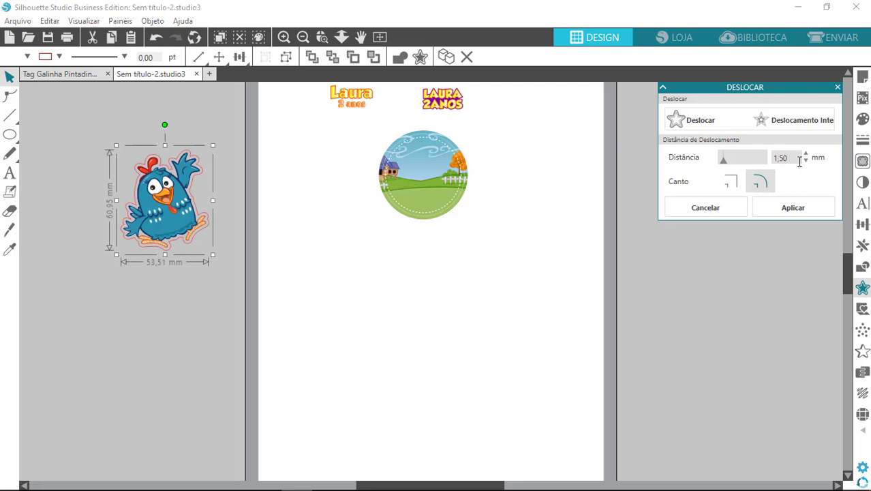
# Tighten the hen's offset outline, trying a distance of 1 mm before settling on 0.8 mm.
pyautogui.doubleClick(779, 158)
pyautogui.write('1')
pyautogui.press('Return')
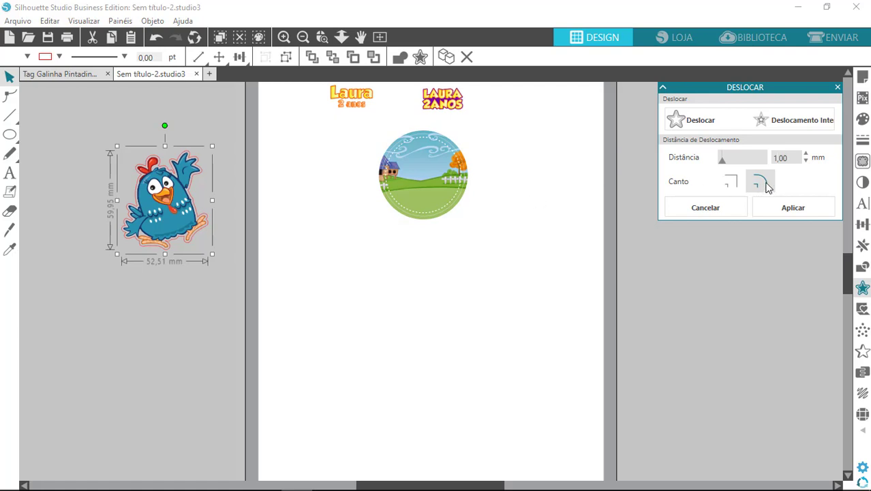
pyautogui.moveTo(791, 158); pyautogui.dragTo(760, 151)
pyautogui.press('BackSpace')
pyautogui.write(',8')
pyautogui.press('Return')
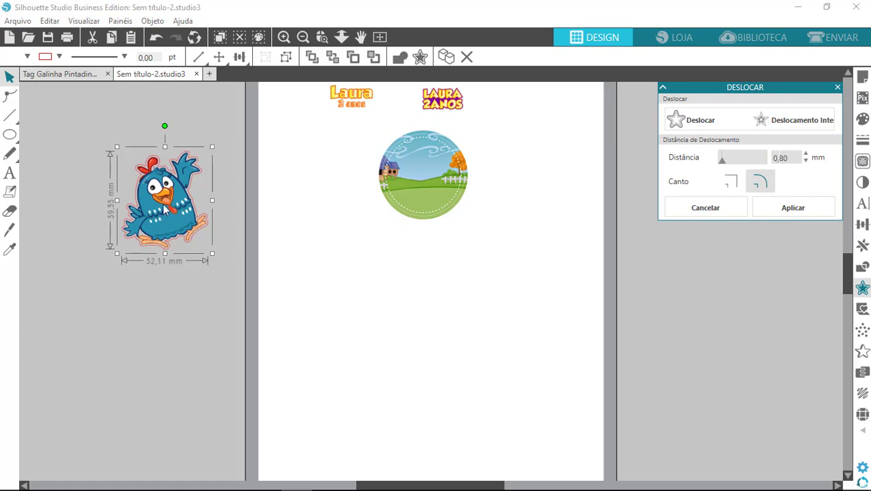
# Fill the hen's offset outline with white and set its line colour to transparent.
pyautogui.click(283, 37)
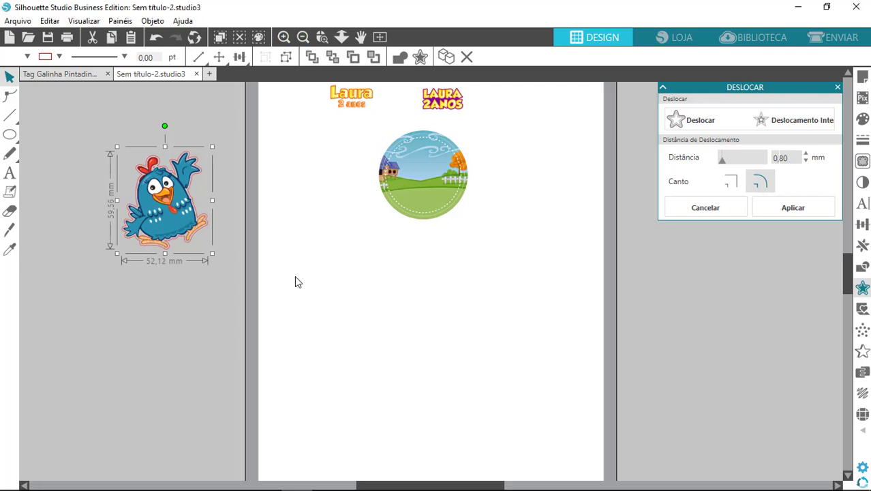
pyautogui.click(276, 271)
pyautogui.moveTo(362, 486); pyautogui.dragTo(308, 485)
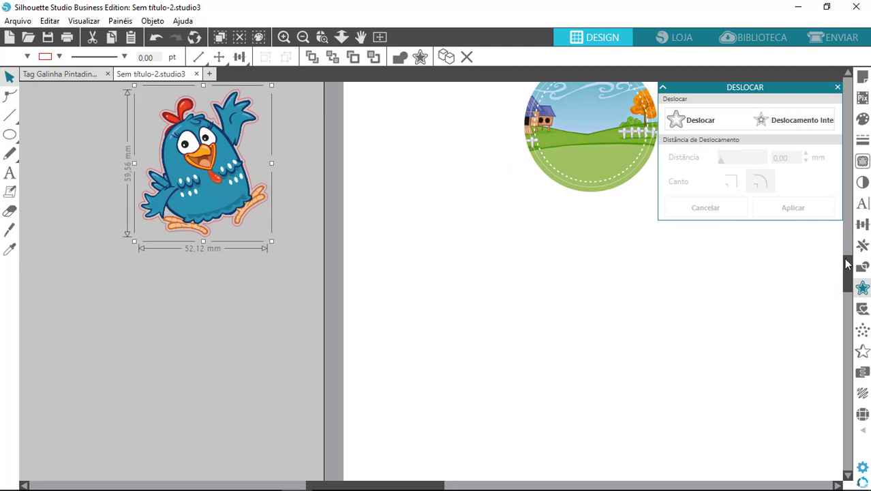
pyautogui.scroll(2, 847, 264)
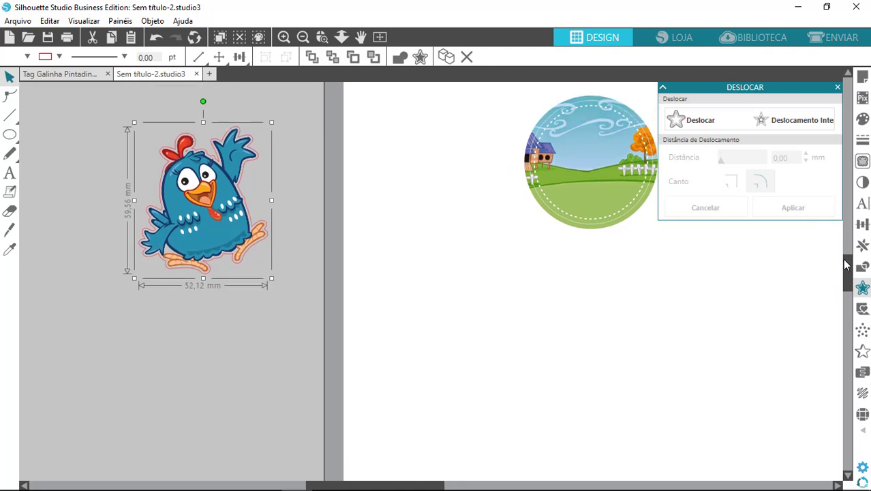
pyautogui.click(27, 57)
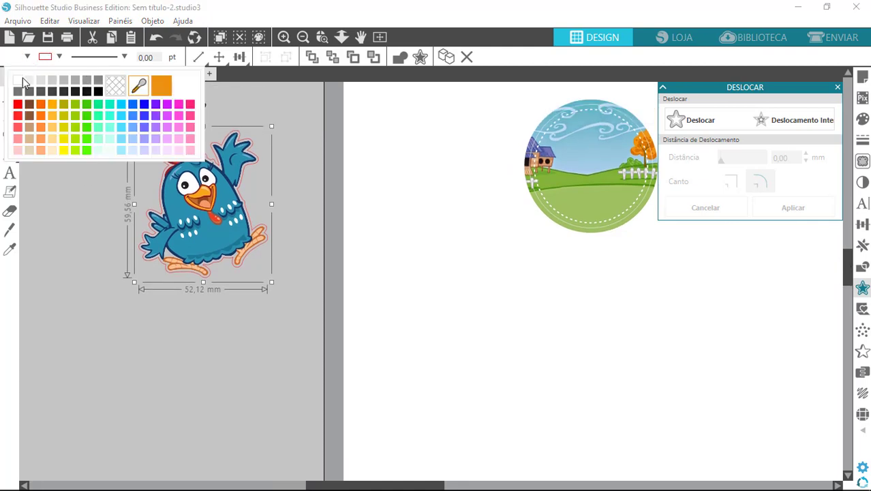
pyautogui.click(19, 81)
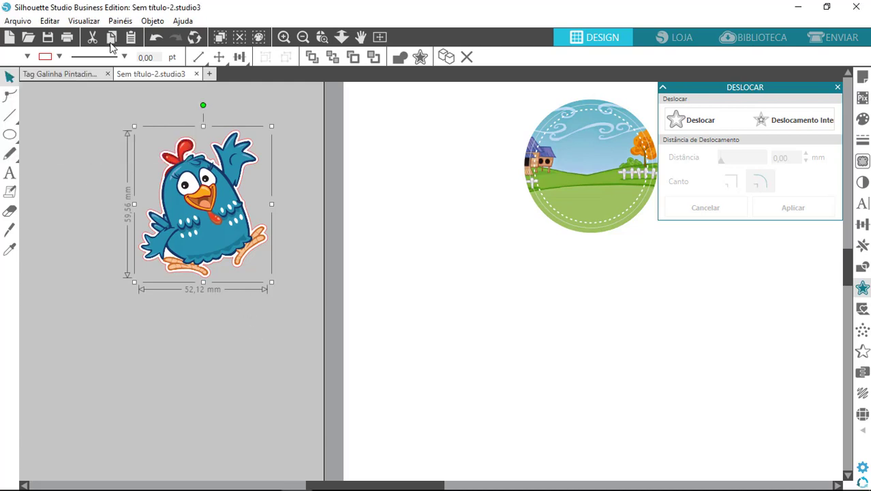
pyautogui.click(59, 57)
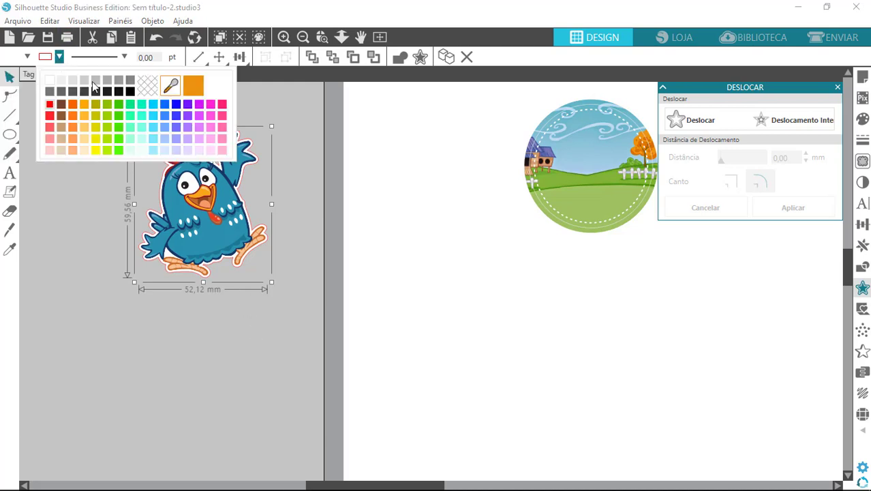
pyautogui.click(146, 85)
pyautogui.click(250, 355)
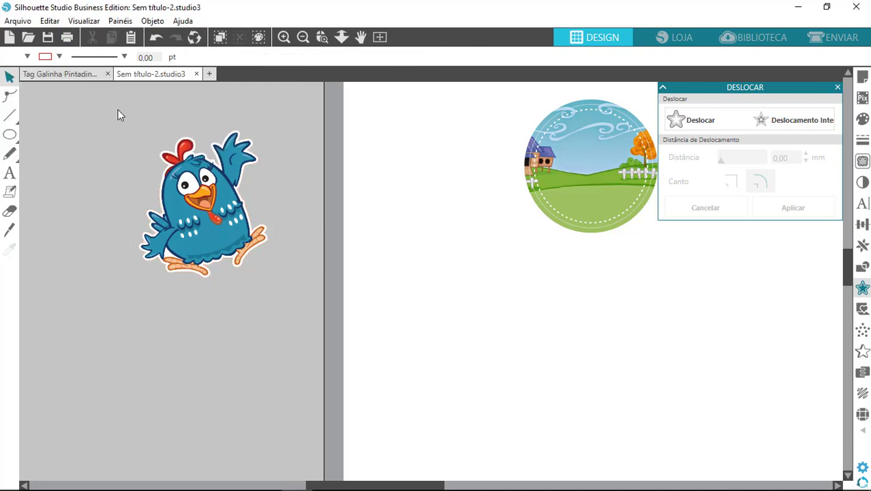
# Group the hen with its white outline and move the group onto the page beside the round tag.
pyautogui.moveTo(117, 111); pyautogui.dragTo(290, 308)
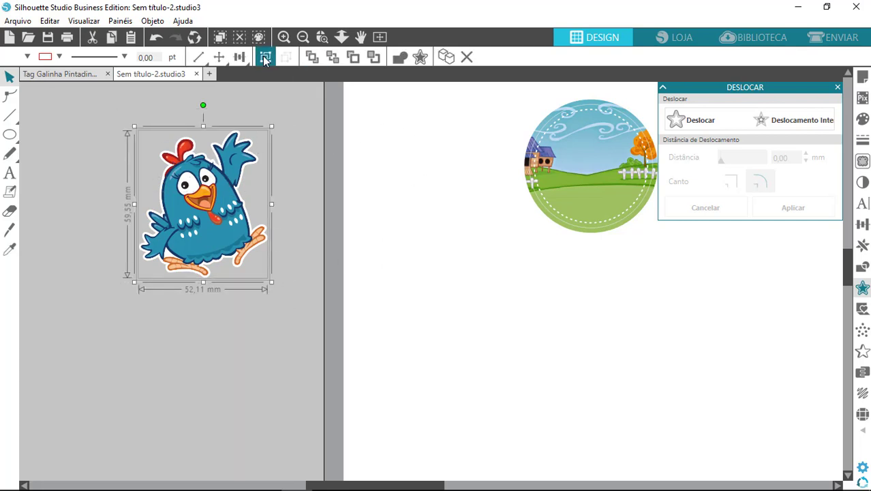
pyautogui.moveTo(198, 217); pyautogui.dragTo(382, 261)
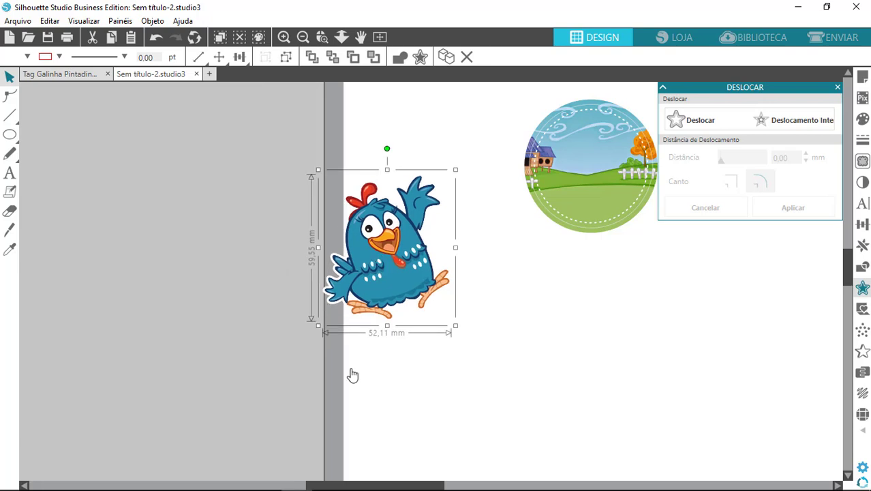
pyautogui.moveTo(353, 485); pyautogui.dragTo(413, 485)
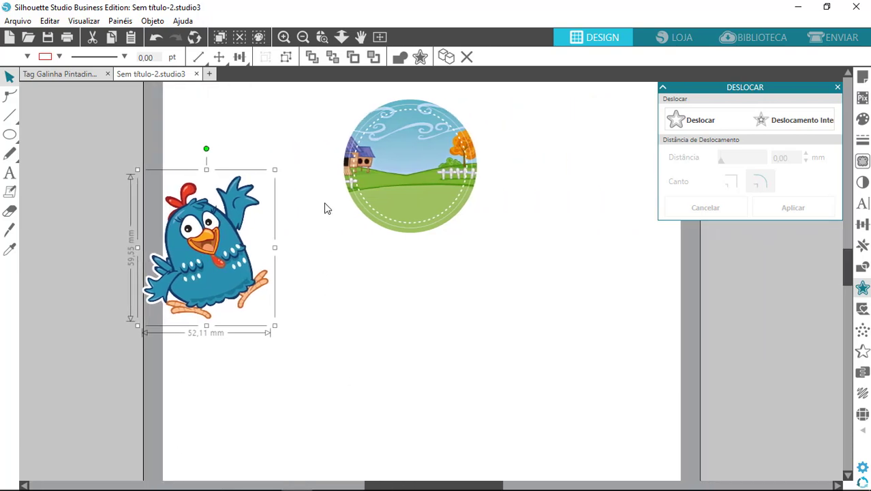
pyautogui.moveTo(212, 240); pyautogui.dragTo(248, 230)
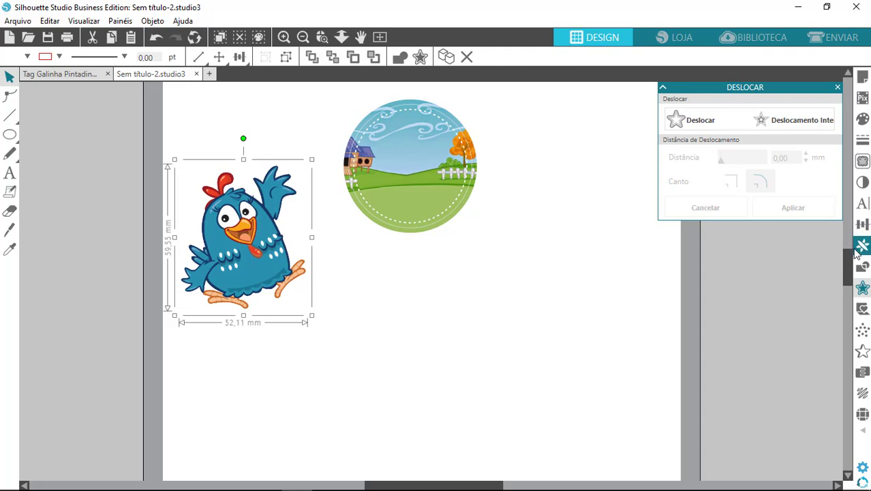
# Scale the hen group to a height of 40 mm with locked proportions and place it in front of the round background.
pyautogui.click(863, 226)
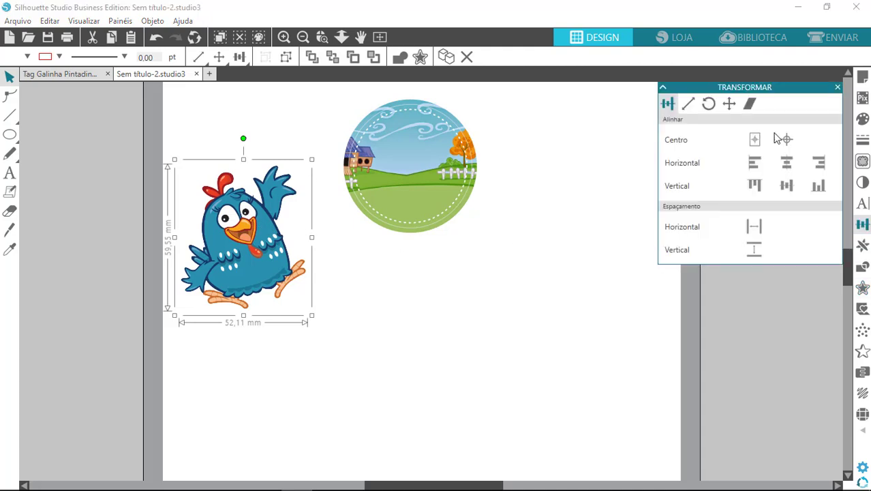
pyautogui.click(689, 104)
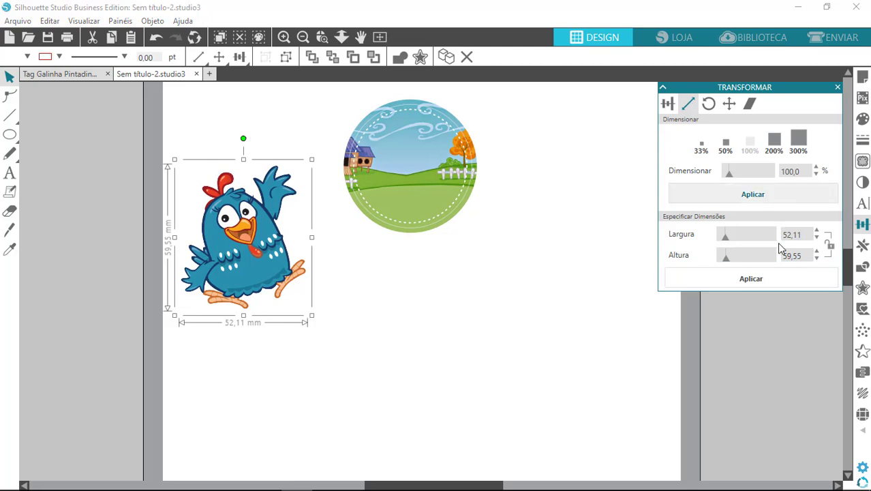
pyautogui.click(830, 244)
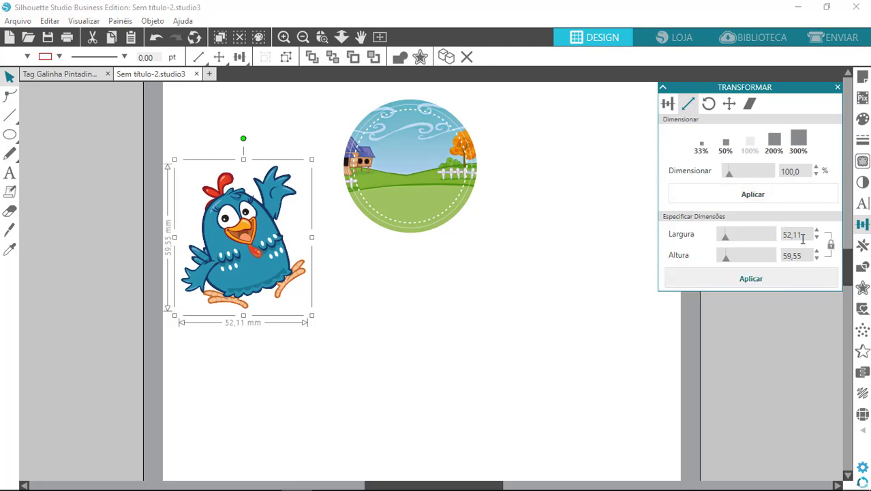
pyautogui.moveTo(803, 256); pyautogui.dragTo(773, 257)
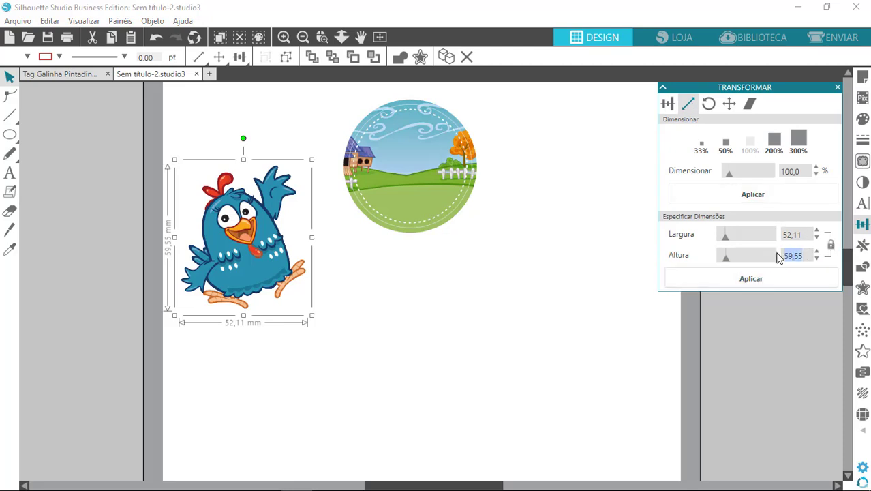
pyautogui.write('40')
pyautogui.press('Return')
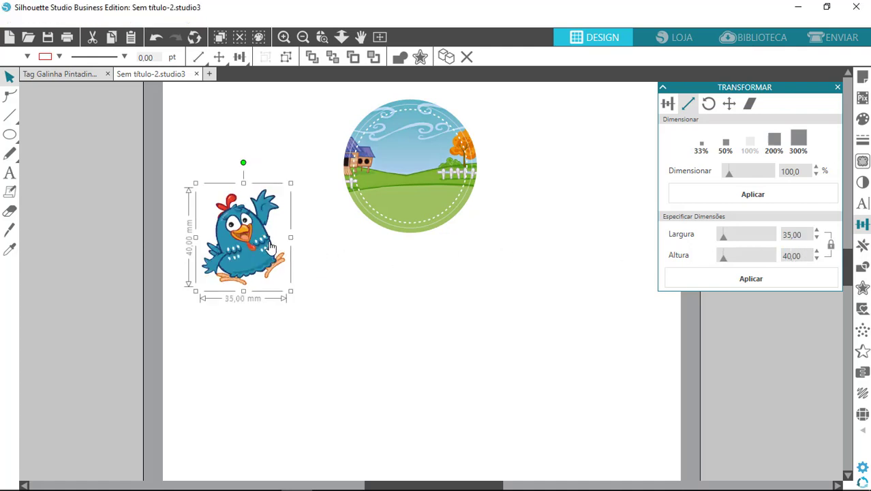
pyautogui.moveTo(271, 246); pyautogui.dragTo(383, 193)
pyautogui.click(312, 56)
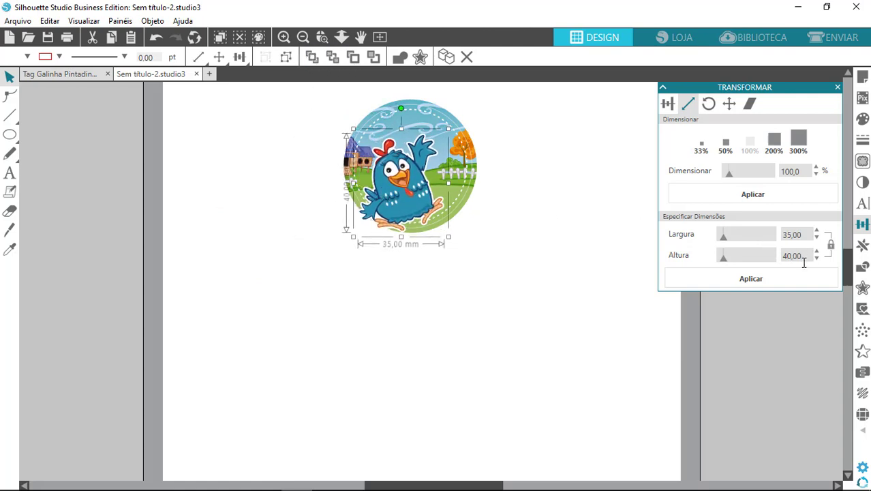
# Set the hen group's height to 35 mm with its proportions locked.
pyautogui.doubleClick(784, 255)
pyautogui.press('BackSpace')
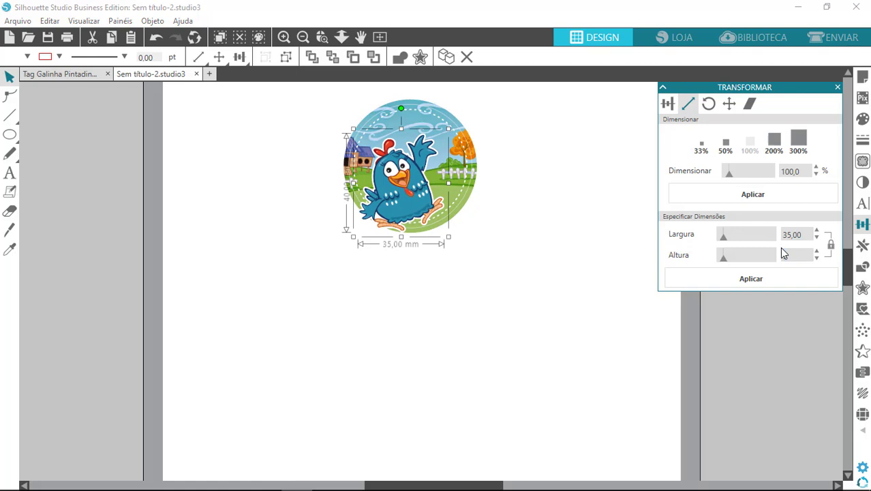
pyautogui.write('35')
pyautogui.press('Return')
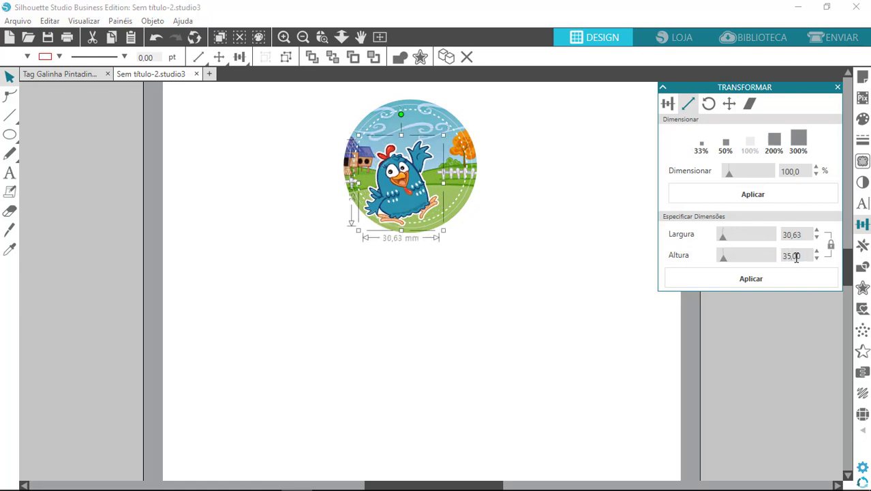
# Set the hen group's height to 30 mm and centre it horizontally in the lower part of the round tag.
pyautogui.doubleClick(791, 257)
pyautogui.write('30')
pyautogui.press('Return')
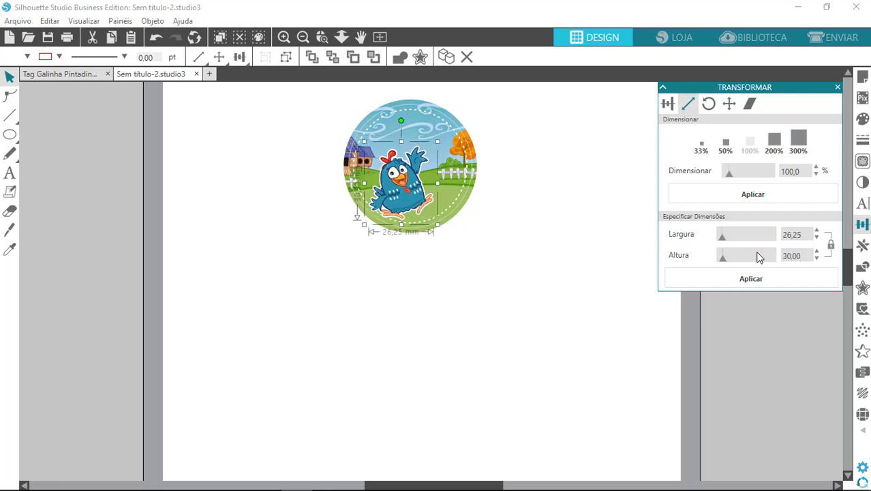
pyautogui.moveTo(413, 198); pyautogui.dragTo(422, 195)
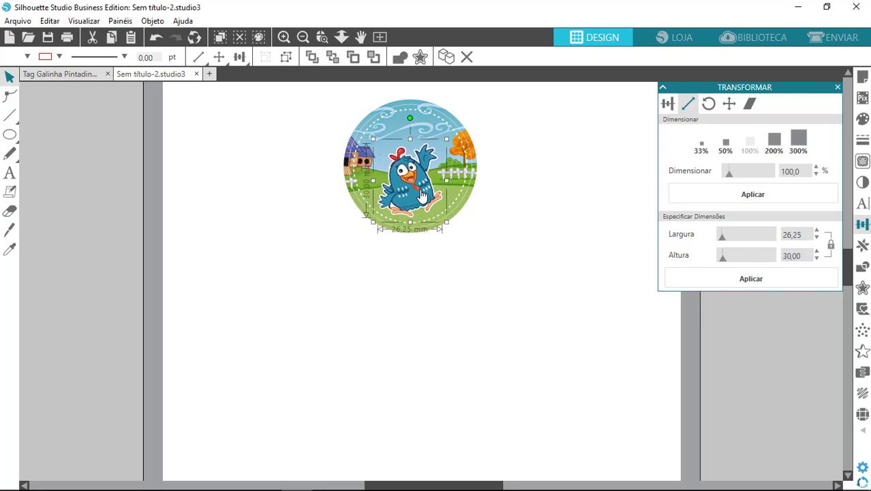
pyautogui.click(427, 285)
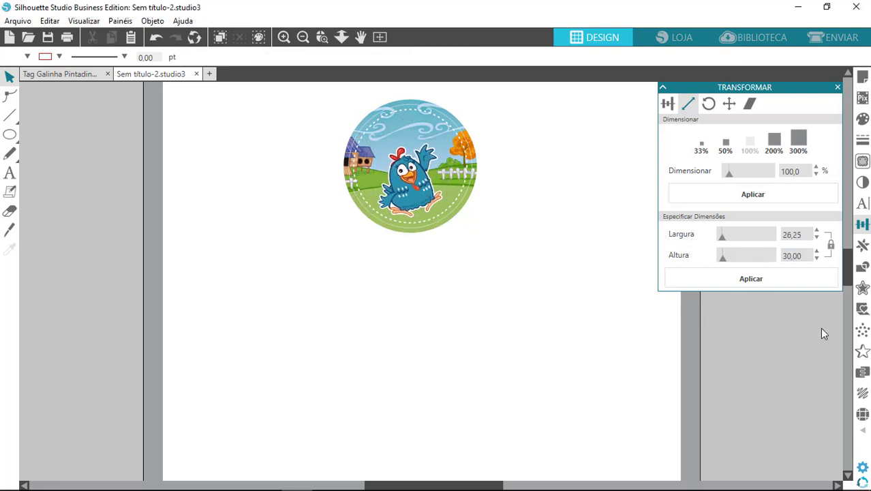
# Move the purple-outlined name title to the round tag's upper edge and bring it to the front.
pyautogui.moveTo(851, 275); pyautogui.dragTo(851, 254)
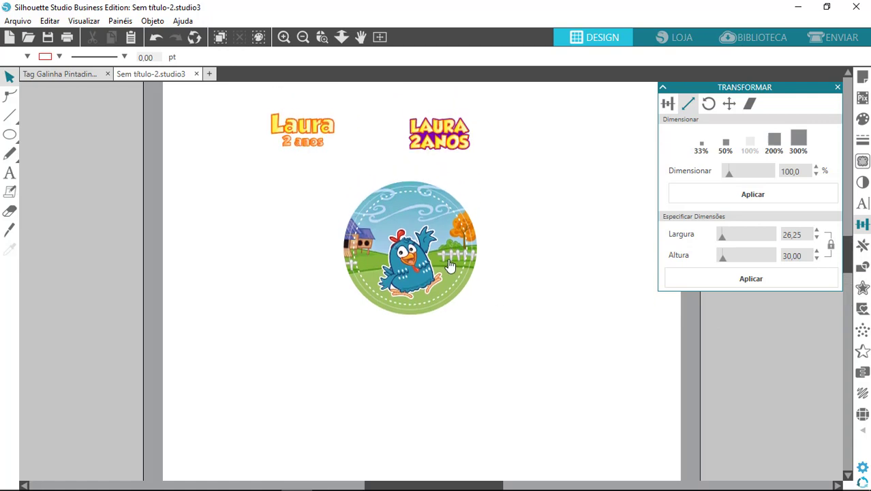
pyautogui.click(412, 244)
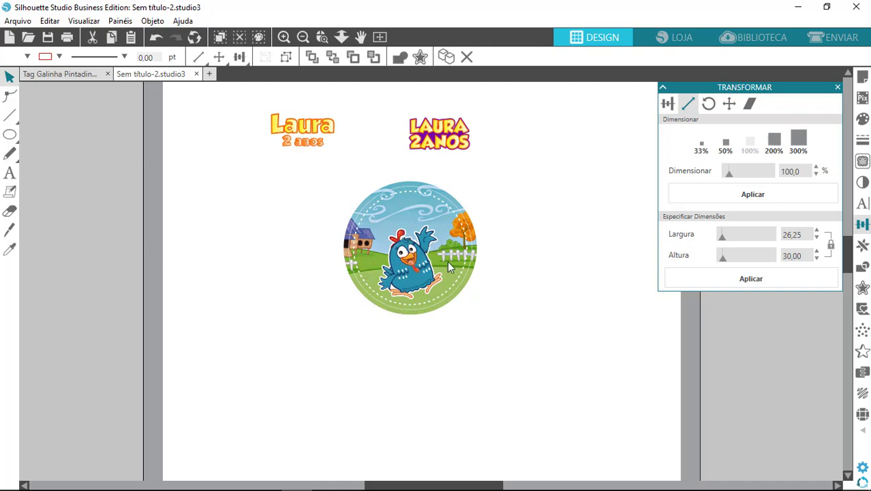
pyautogui.click(537, 263)
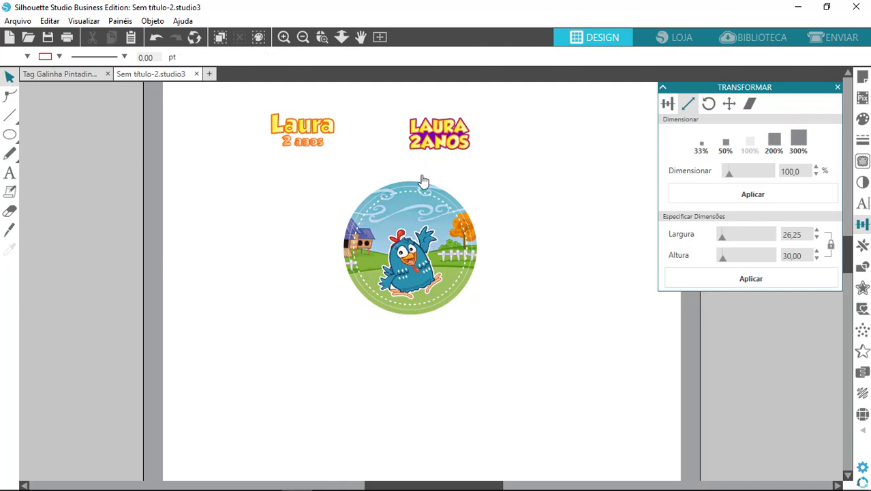
pyautogui.moveTo(436, 137); pyautogui.dragTo(392, 170)
pyautogui.click(327, 75)
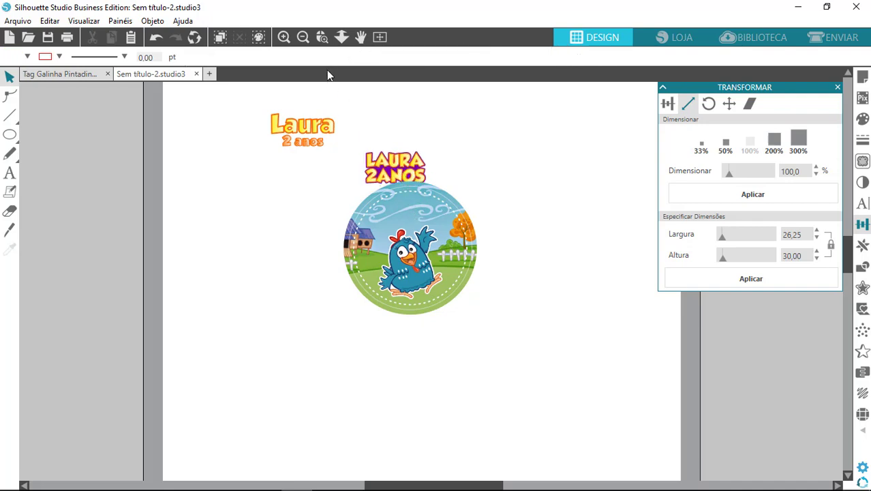
pyautogui.click(384, 168)
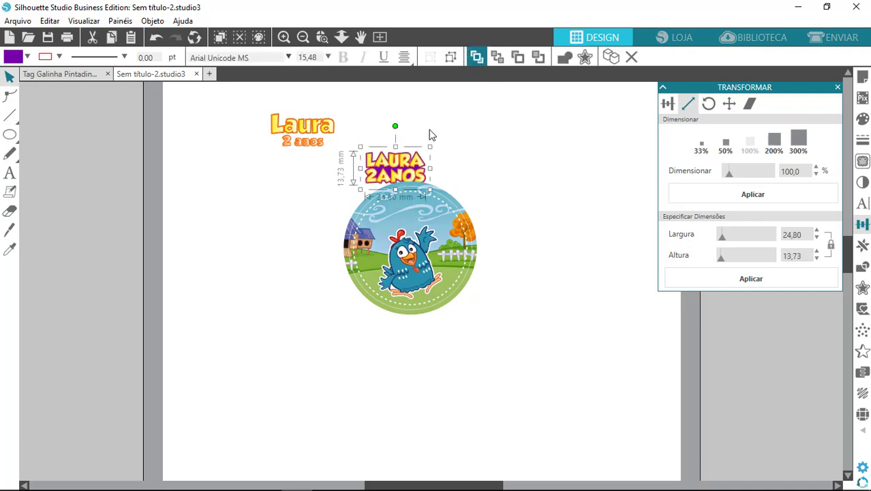
# Replace the purple-outlined title at the round tag's upper edge with the orange-outlined name title and bring that one to the front.
pyautogui.moveTo(412, 152); pyautogui.dragTo(542, 137)
pyautogui.moveTo(329, 129); pyautogui.dragTo(412, 189)
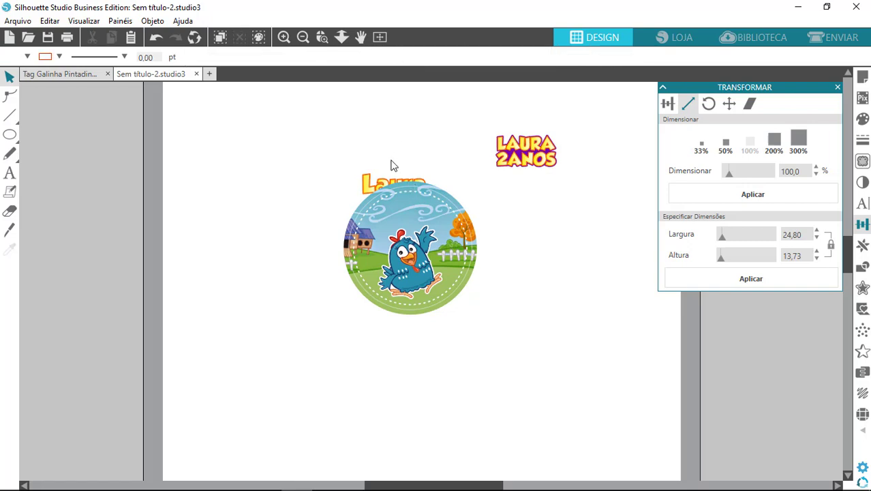
pyautogui.click(366, 184)
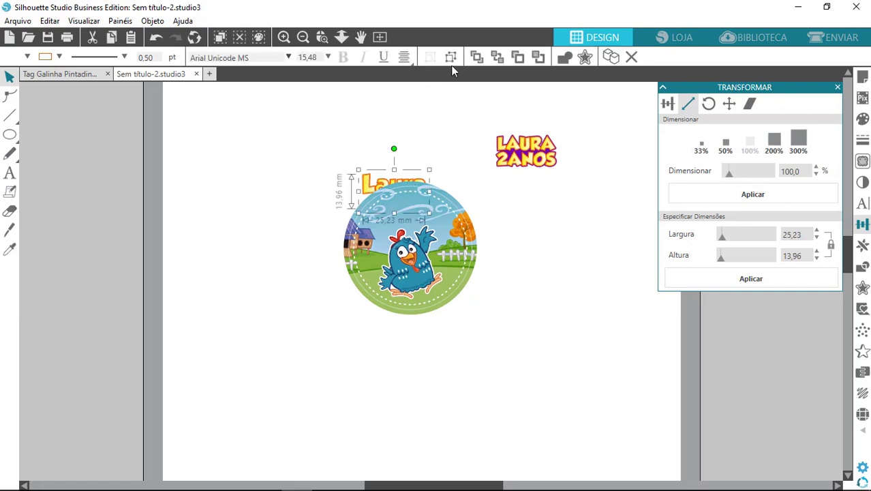
pyautogui.click(477, 58)
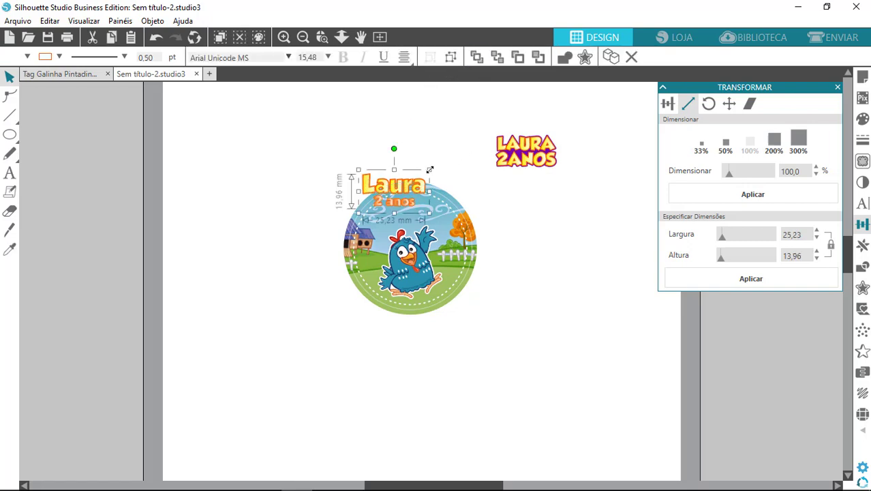
# Scale the orange-outlined title to about 21 mm wide and place it above the hen, inside the tag's circle lines.
pyautogui.moveTo(430, 169); pyautogui.dragTo(435, 218)
pyautogui.click(322, 36)
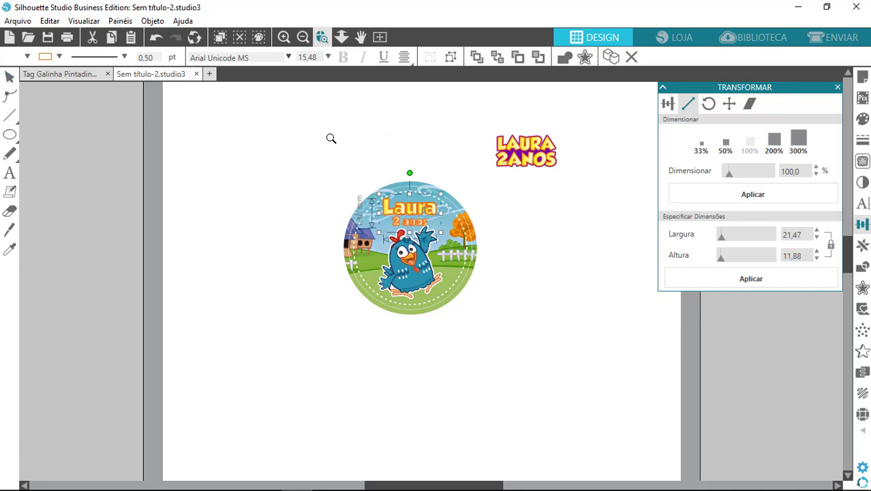
pyautogui.moveTo(334, 164); pyautogui.dragTo(454, 304)
pyautogui.moveTo(485, 336); pyautogui.dragTo(485, 338)
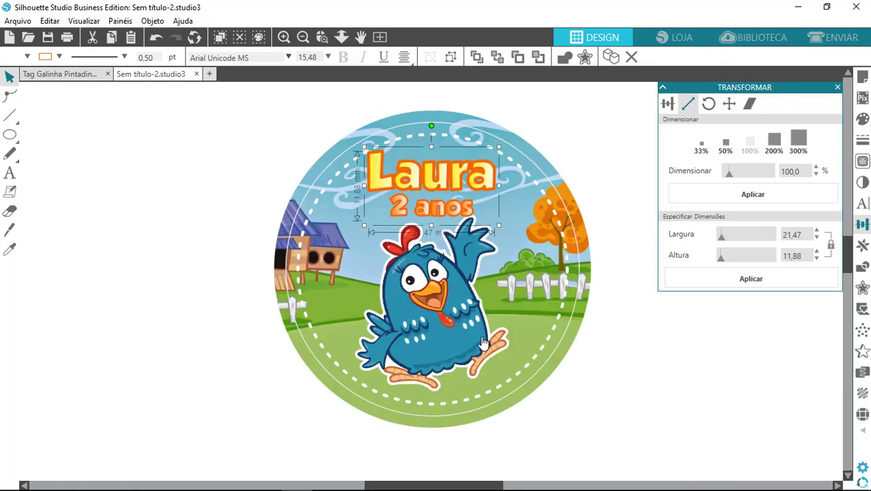
pyautogui.click(140, 147)
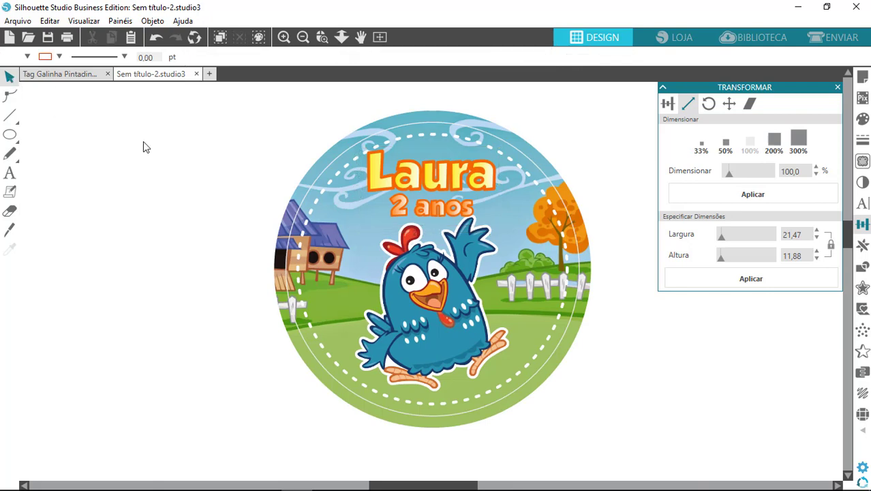
# Set the orange-outlined title's line thickness to 0.3 pt.
pyautogui.click(446, 188)
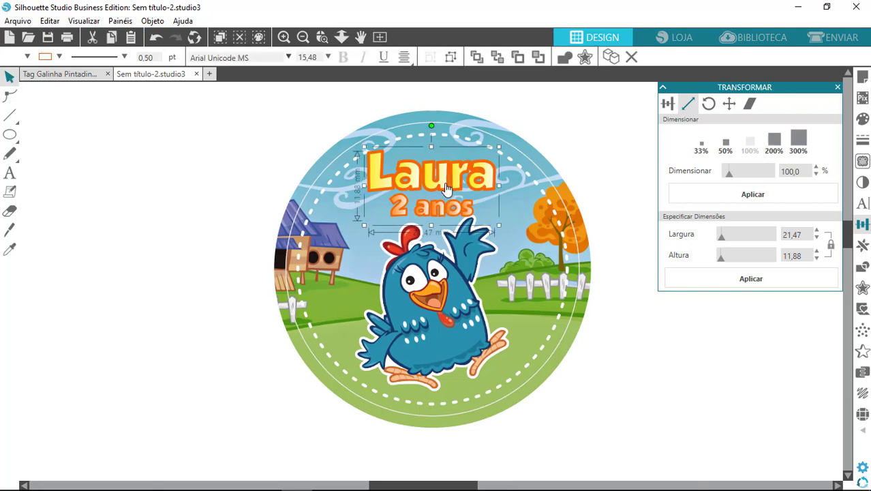
pyautogui.click(133, 59)
pyautogui.write('0,3')
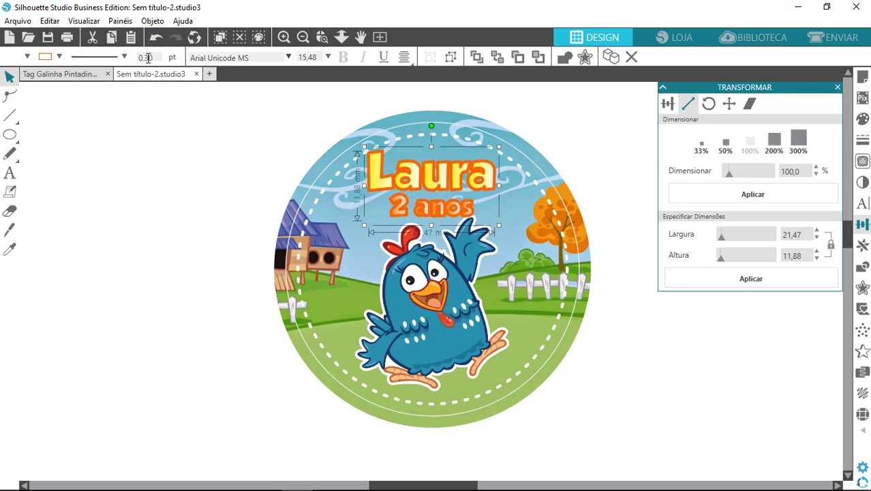
pyautogui.press('Return')
pyautogui.click(172, 229)
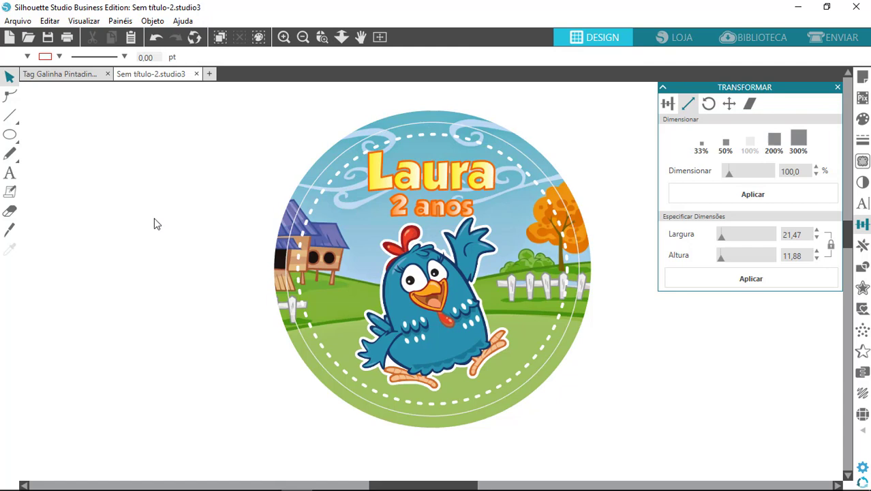
# Shift the name title and the hen slightly downward within the round tag.
pyautogui.click(385, 183)
pyautogui.moveTo(385, 183); pyautogui.dragTo(389, 186)
pyautogui.click(417, 317)
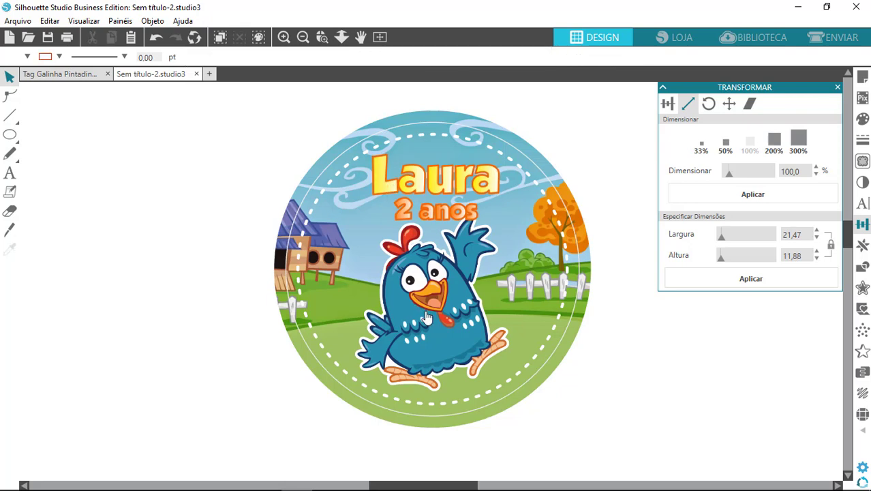
pyautogui.moveTo(426, 317); pyautogui.dragTo(431, 322)
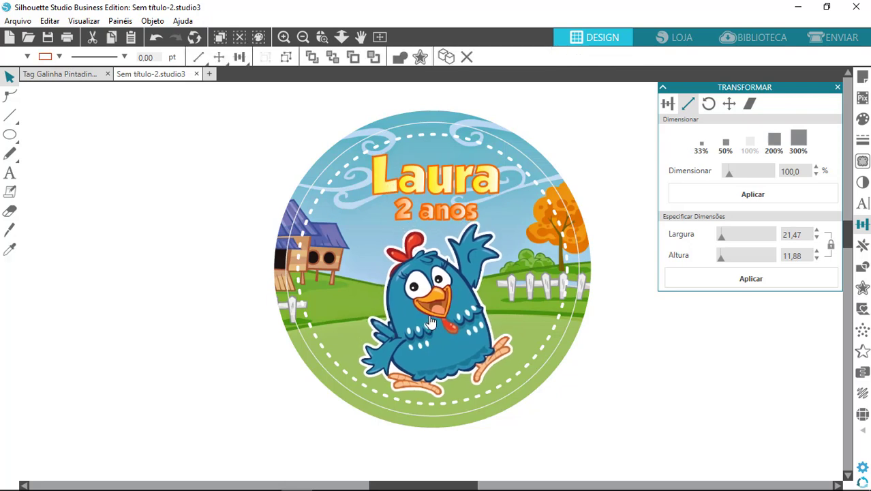
pyautogui.moveTo(322, 160); pyautogui.dragTo(286, 111)
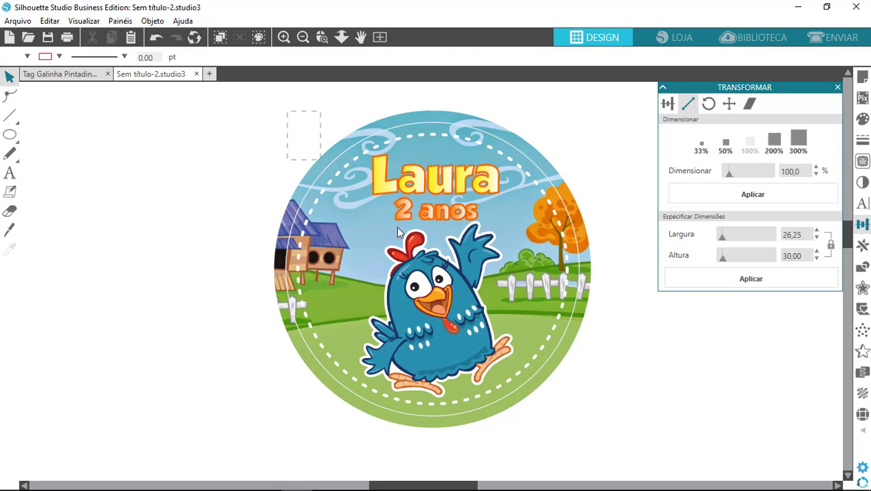
# Centre the name title and the hen horizontally on each other and group them.
pyautogui.moveTo(400, 233); pyautogui.dragTo(539, 446)
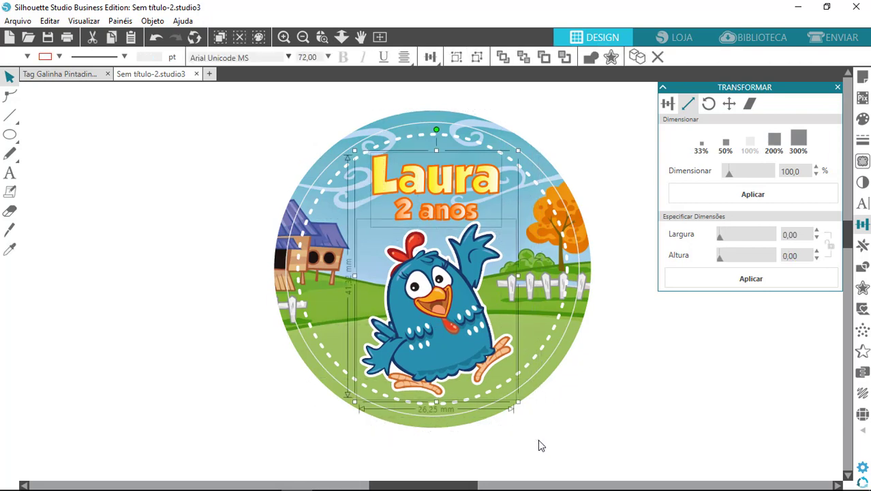
pyautogui.click(269, 152)
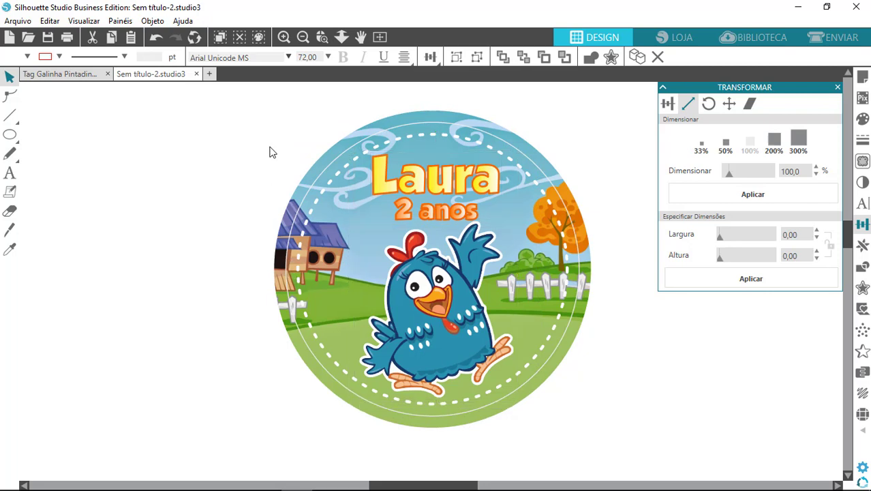
pyautogui.moveTo(282, 133); pyautogui.dragTo(533, 432)
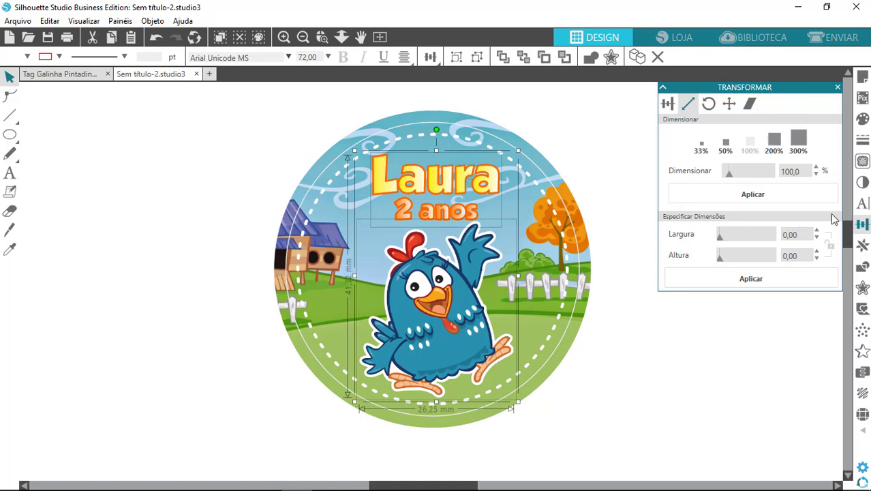
pyautogui.click(672, 105)
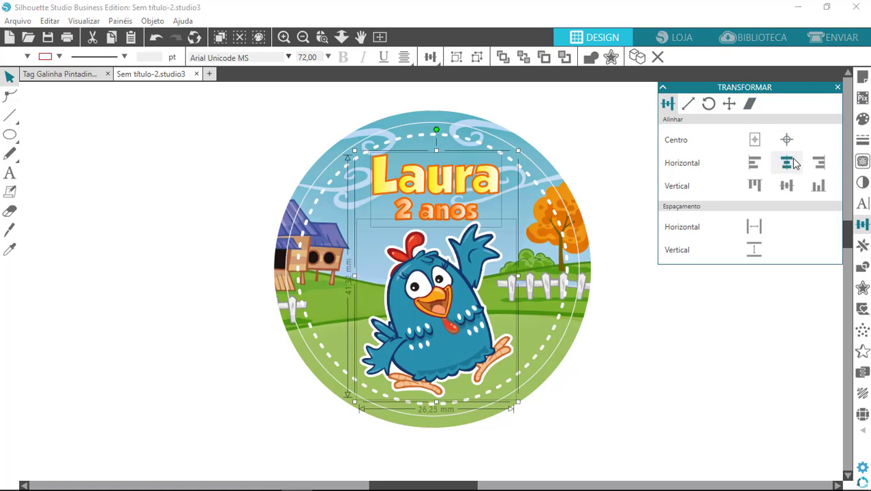
pyautogui.click(756, 164)
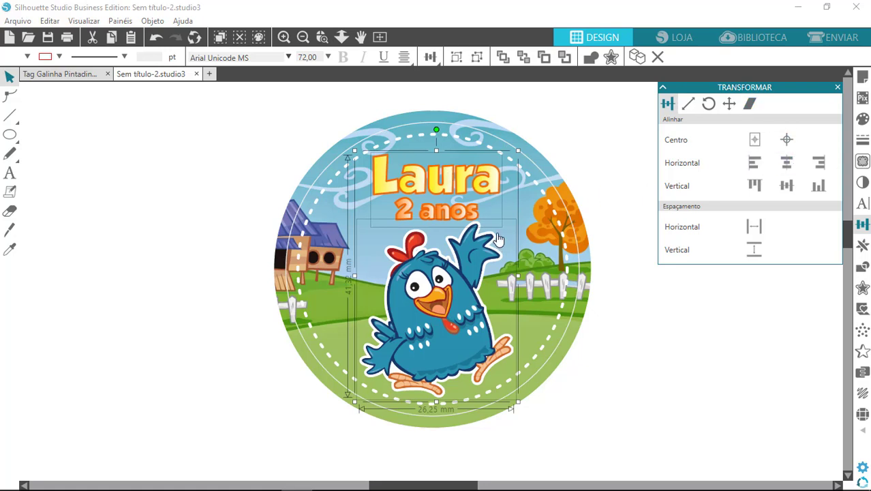
pyautogui.click(455, 59)
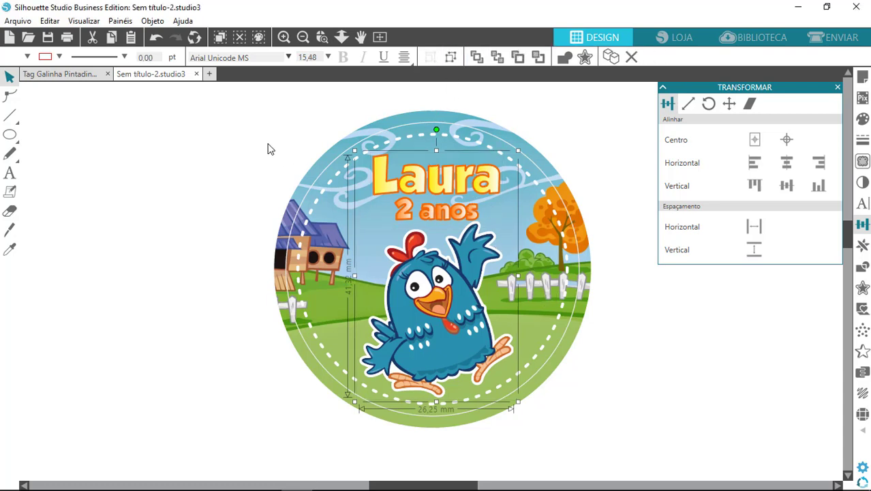
# Select the whole tag and align the title-and-hen group to the centre of the round background.
pyautogui.moveTo(243, 99); pyautogui.dragTo(624, 452)
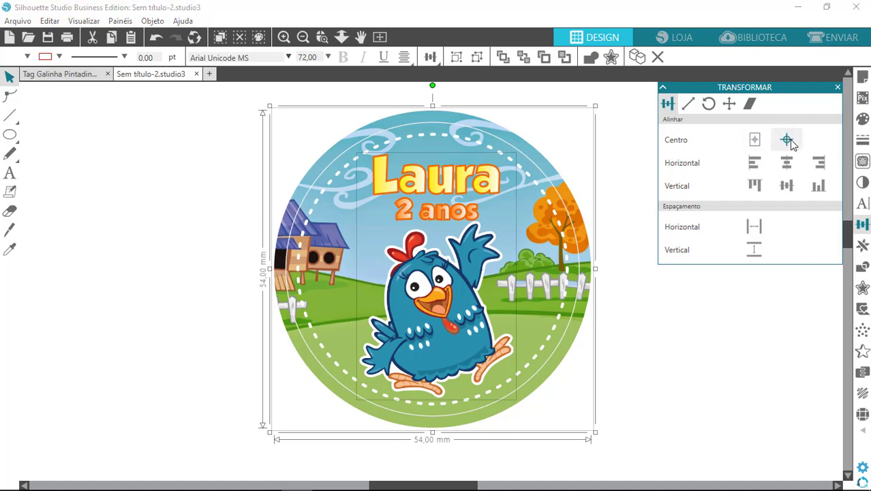
pyautogui.click(788, 139)
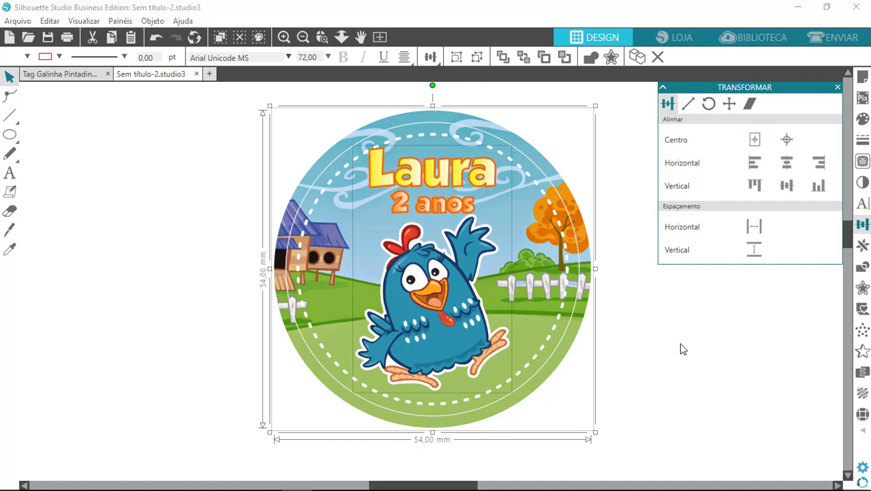
pyautogui.click(732, 381)
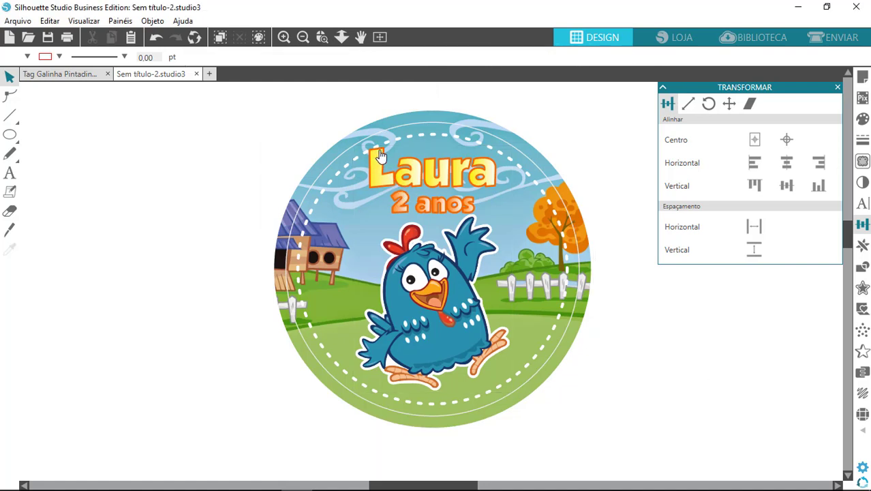
# Nudge the title-and-hen group slightly down within the dashed circle, keeping it horizontally centred.
pyautogui.click(462, 321)
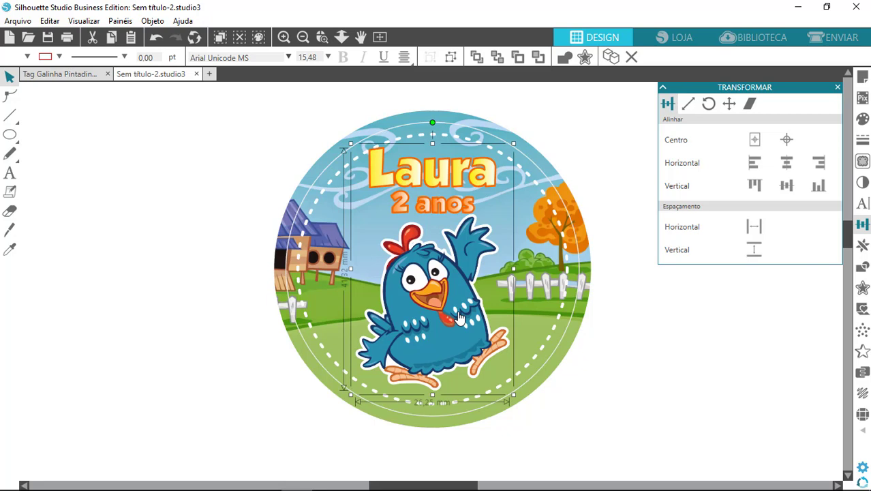
pyautogui.press('Down')
pyautogui.press('Down')
pyautogui.press('Down')
pyautogui.press('Down')
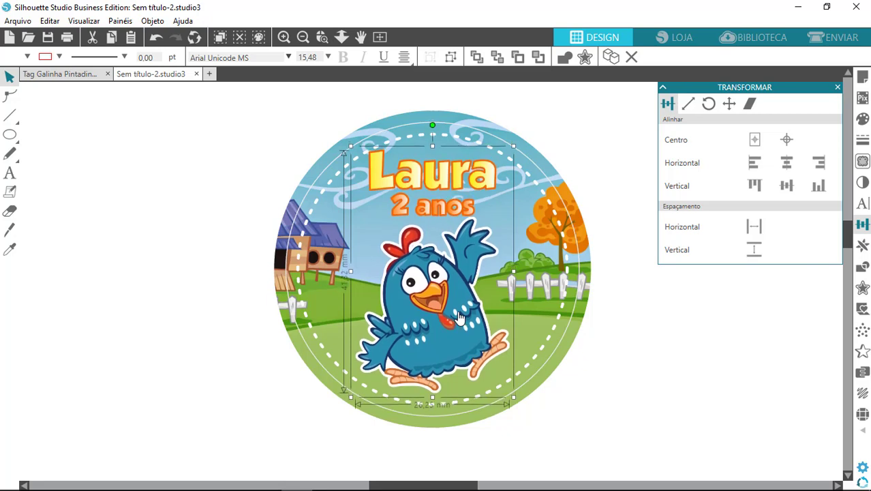
pyautogui.press('Down')
pyautogui.press('Down')
pyautogui.press('Down')
pyautogui.press('Down')
pyautogui.press('Down')
pyautogui.press('Down')
pyautogui.press('Down')
pyautogui.press('Down')
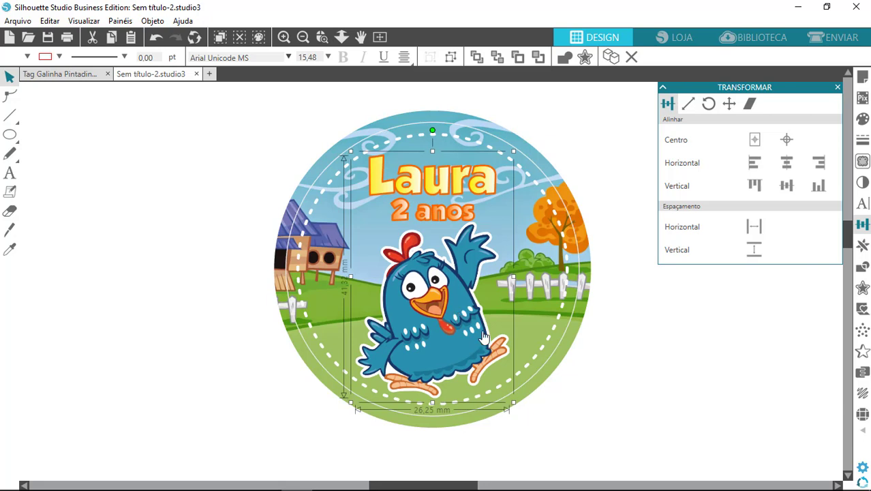
pyautogui.click(630, 383)
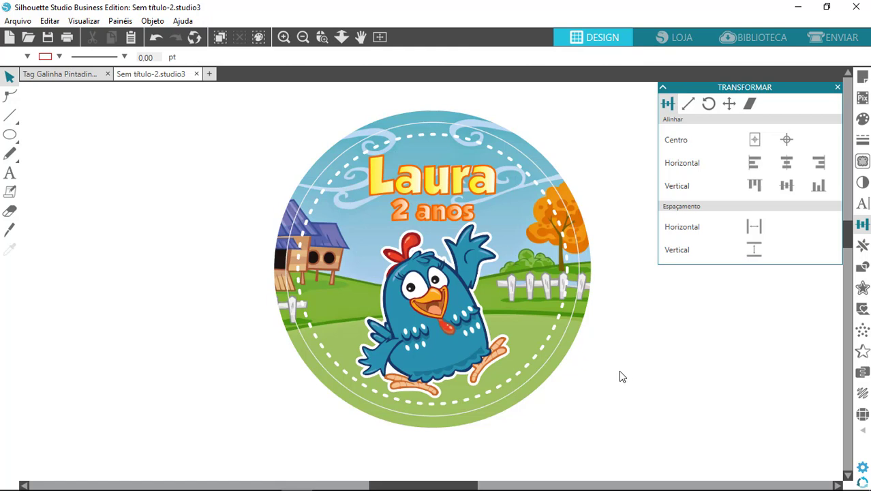
pyautogui.click(447, 190)
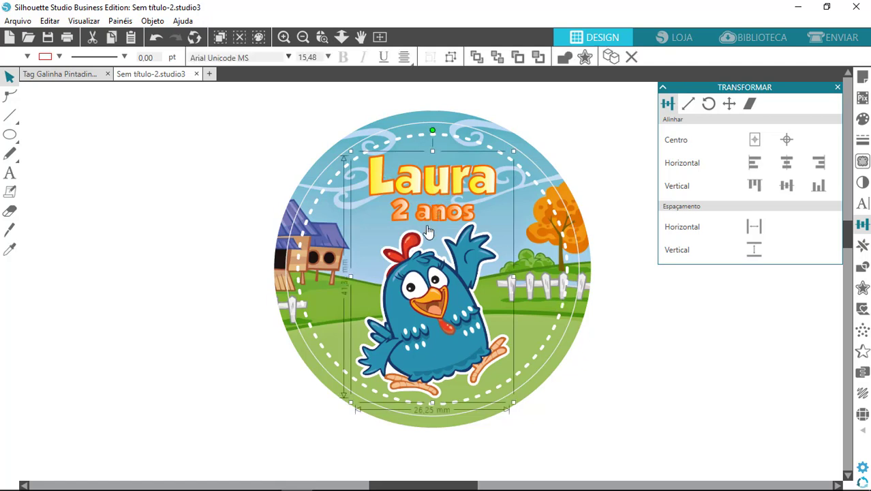
pyautogui.click(629, 377)
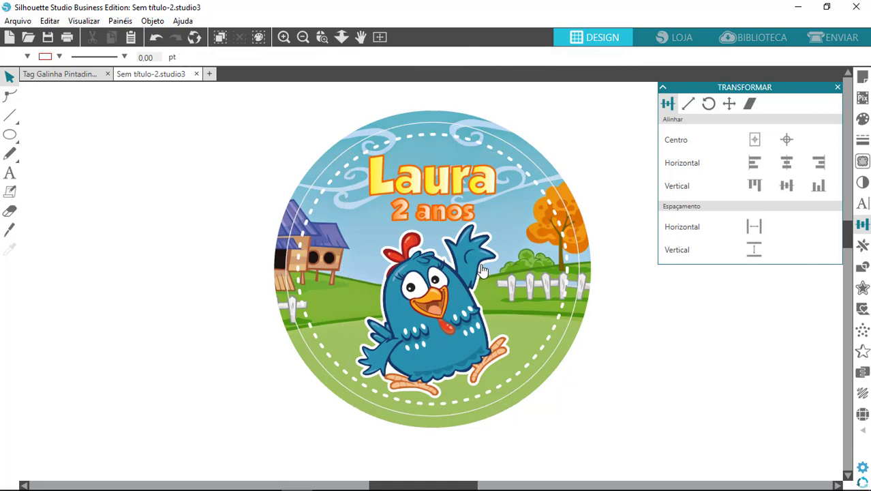
# Move the unused purple-outlined title off the page onto the empty area beside it.
pyautogui.click(837, 87)
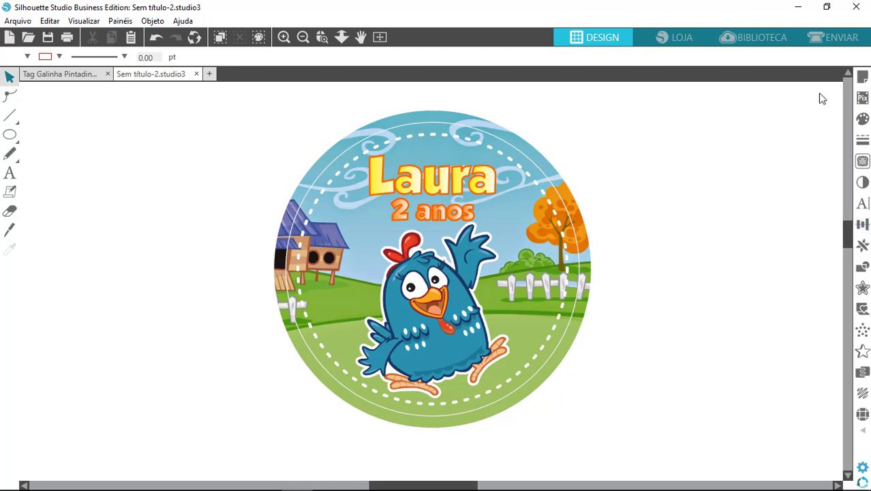
pyautogui.click(383, 39)
pyautogui.moveTo(419, 123); pyautogui.dragTo(522, 203)
pyautogui.moveTo(475, 167); pyautogui.dragTo(270, 186)
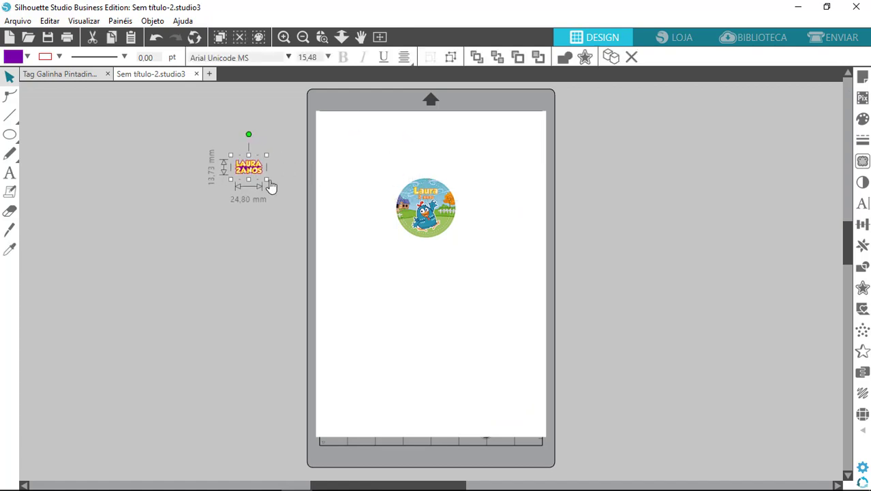
pyautogui.click(347, 212)
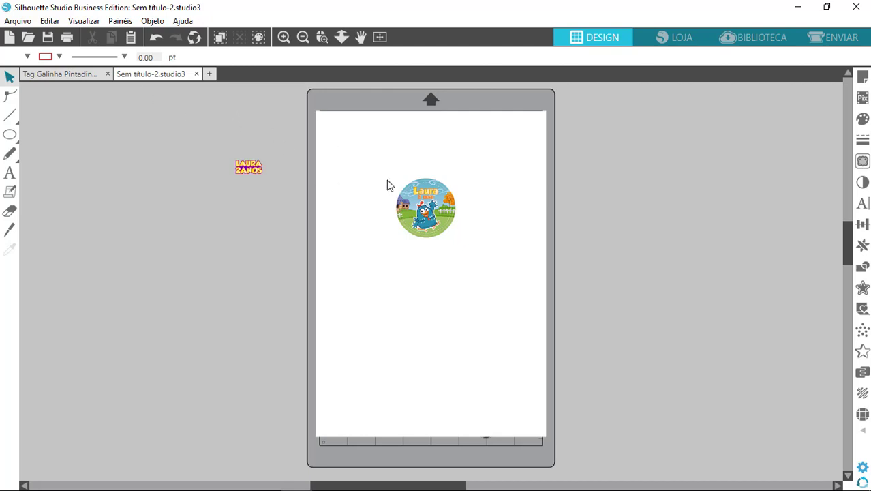
# Group all elements of the round tag into one object.
pyautogui.moveTo(330, 135); pyautogui.dragTo(523, 307)
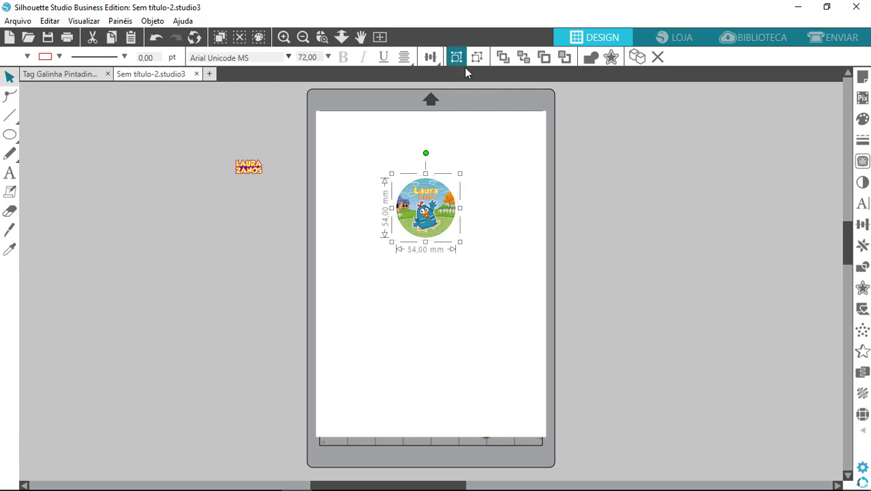
pyautogui.click(485, 153)
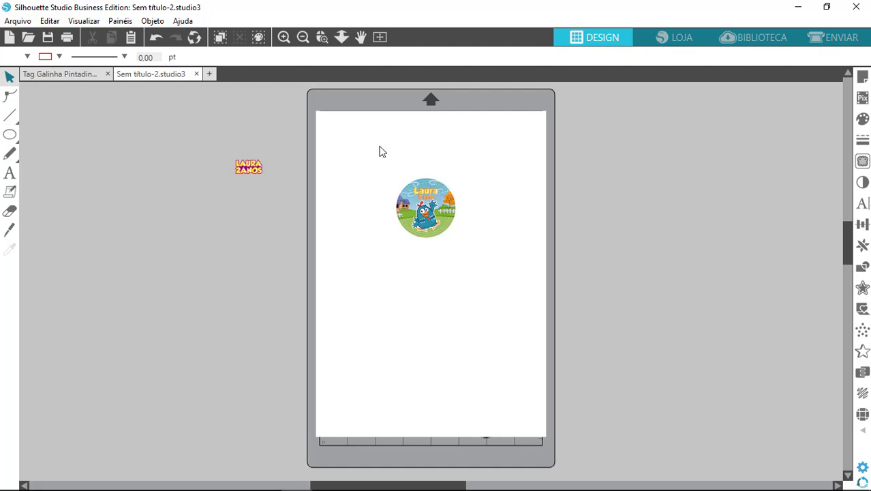
# Move the grouped round tag to the page's upper-left corner.
pyautogui.moveTo(366, 152); pyautogui.dragTo(559, 256)
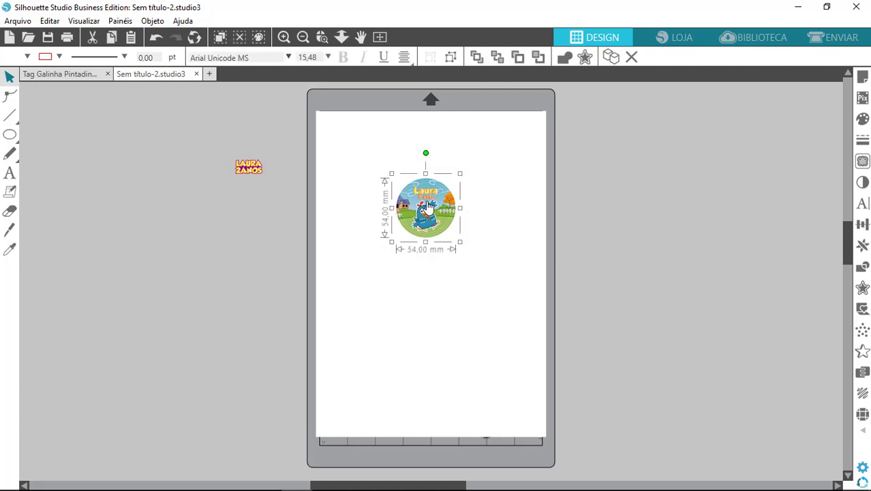
pyautogui.moveTo(434, 215); pyautogui.dragTo(356, 155)
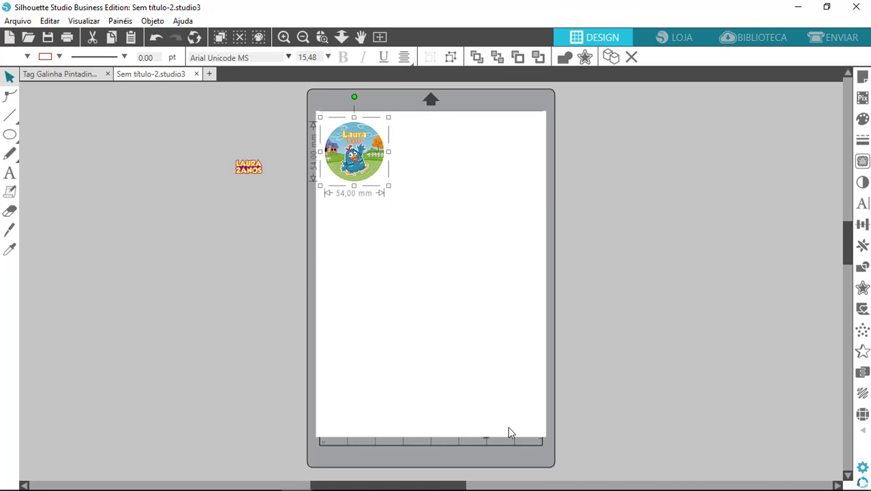
pyautogui.click(517, 410)
# Enable Type 1 registration marks on the page and move the round tag clear of the hatched corner area.
pyautogui.click(862, 76)
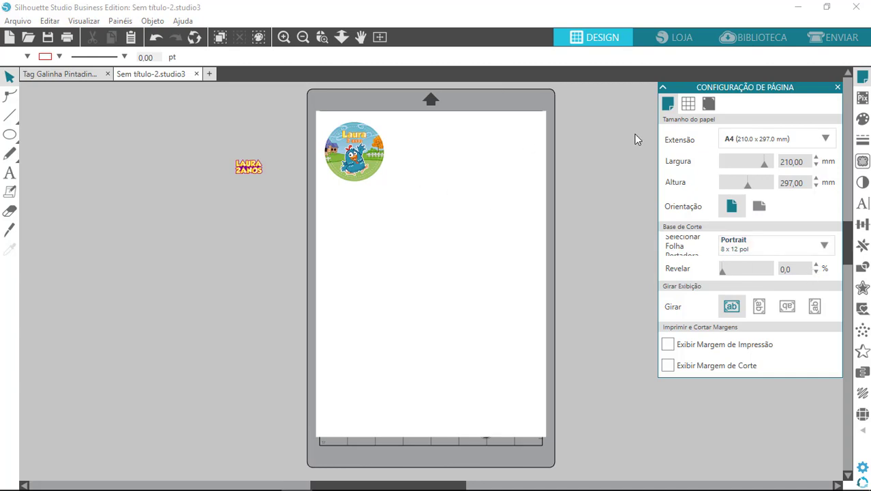
pyautogui.click(709, 105)
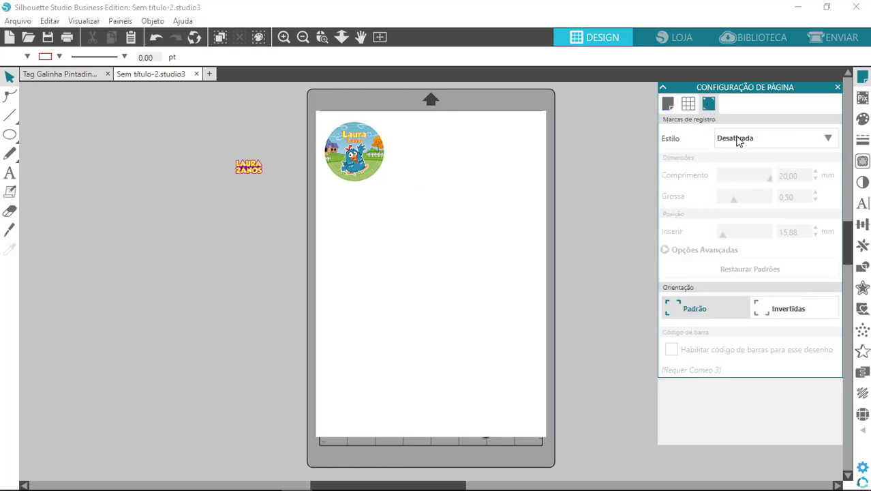
pyautogui.click(823, 144)
pyautogui.click(777, 175)
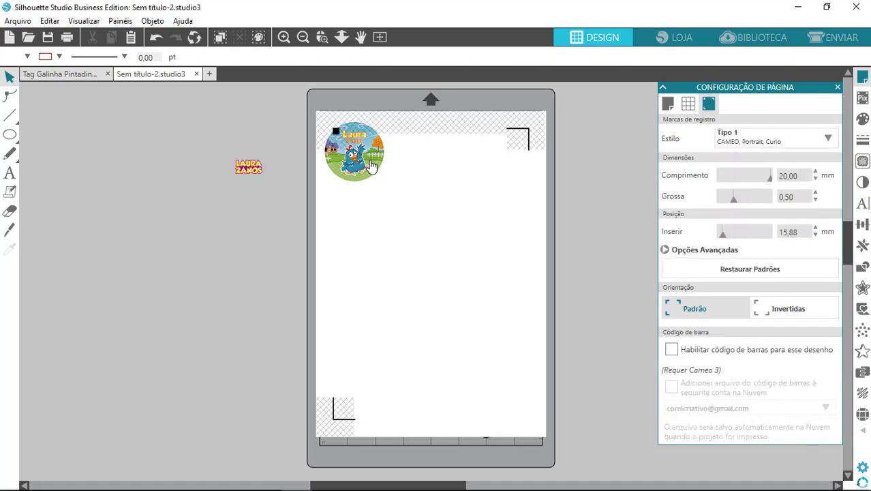
pyautogui.moveTo(359, 154); pyautogui.dragTo(388, 170)
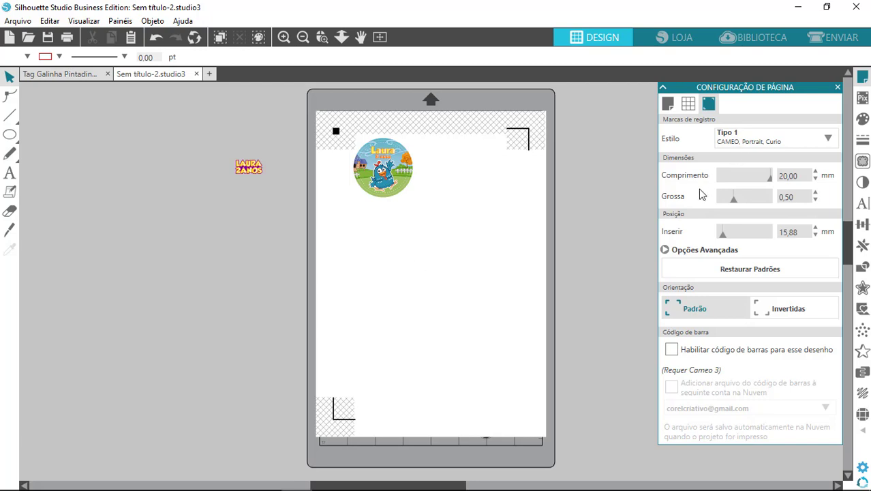
# Disable the registration marks and move the round tag back into the page's upper-left corner.
pyautogui.click(829, 139)
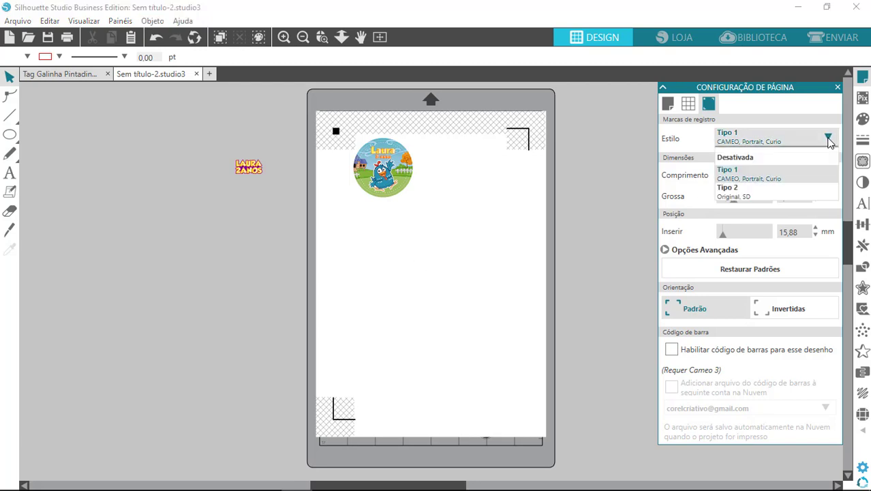
pyautogui.click(776, 159)
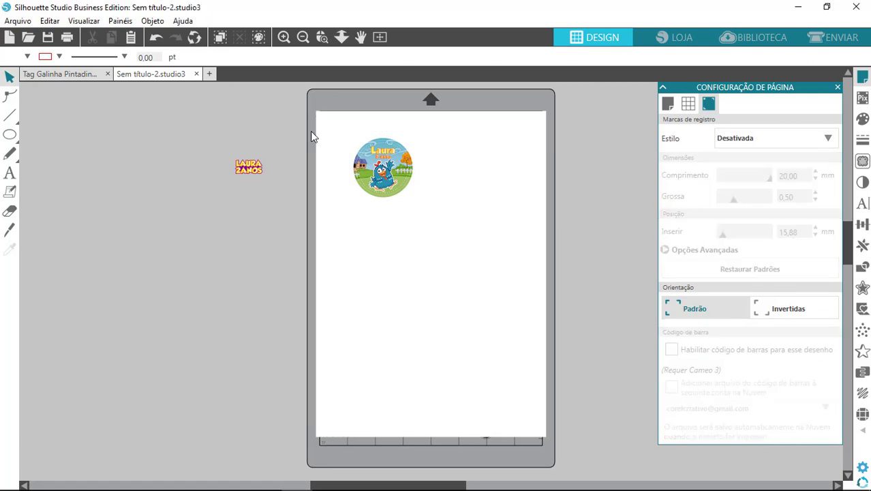
pyautogui.moveTo(313, 130); pyautogui.dragTo(440, 219)
pyautogui.moveTo(385, 176); pyautogui.dragTo(365, 160)
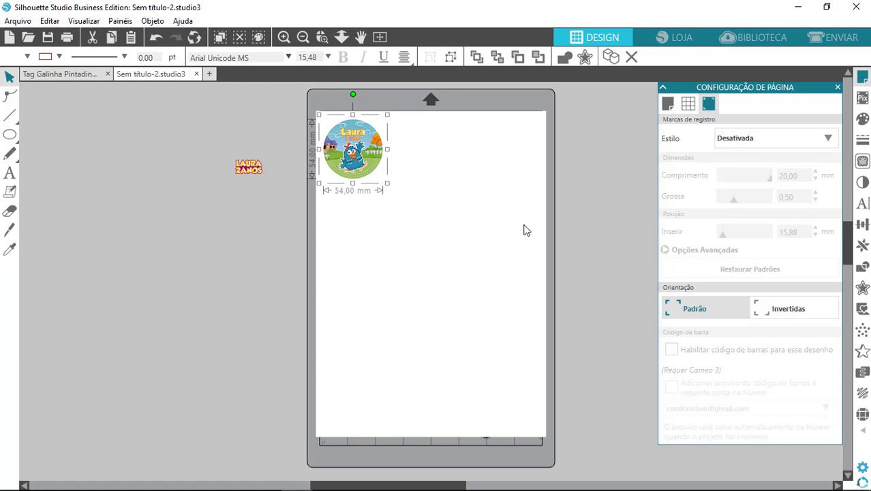
# Try filling the page with replicas of the tag, and undo the fill.
pyautogui.click(862, 247)
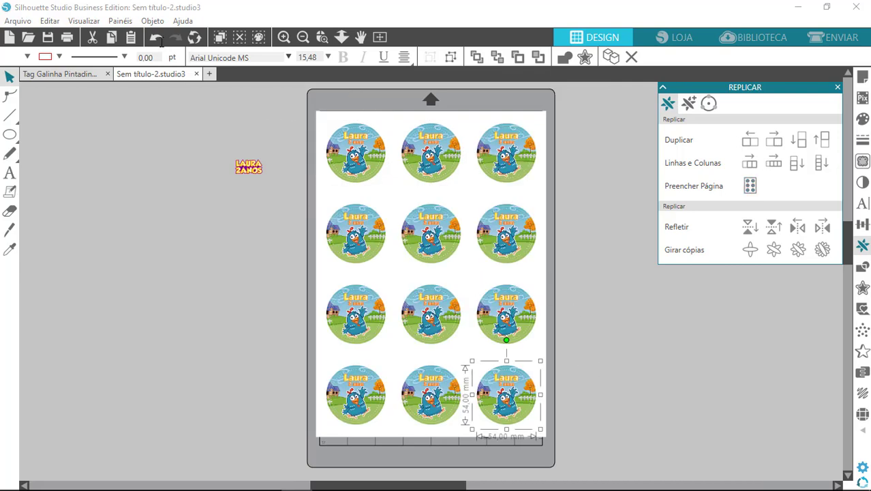
pyautogui.click(152, 39)
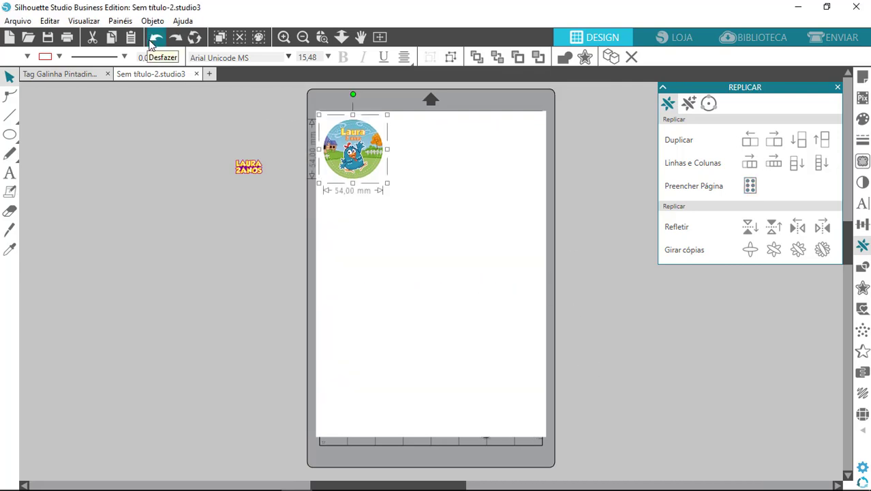
# Duplicate the tag twice to the right to form a row of three, and duplicate that row directly below.
pyautogui.click(775, 150)
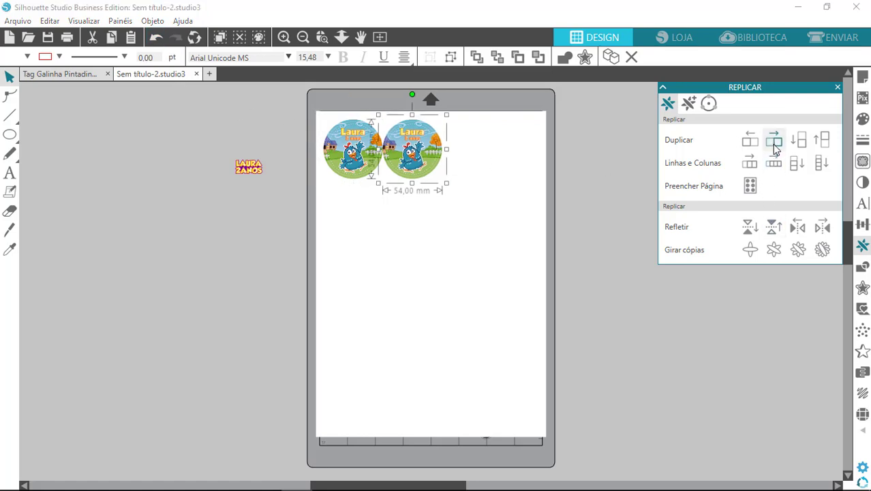
pyautogui.click(775, 150)
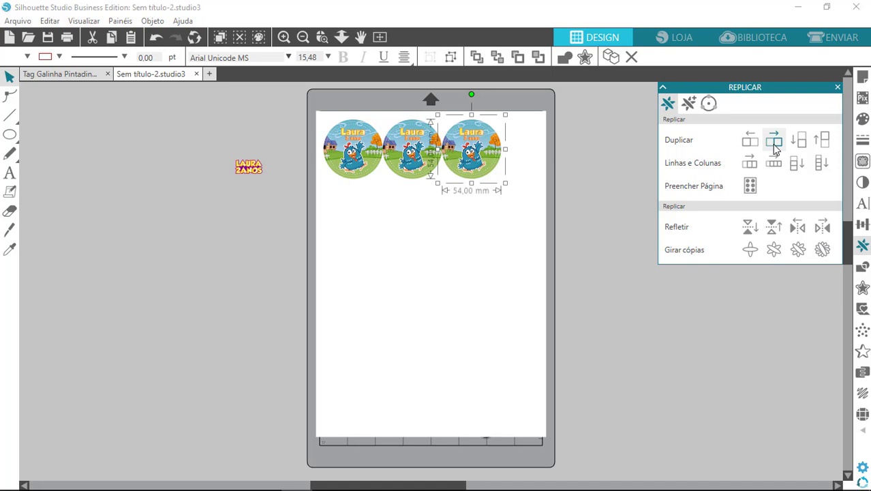
pyautogui.moveTo(298, 109); pyautogui.dragTo(545, 198)
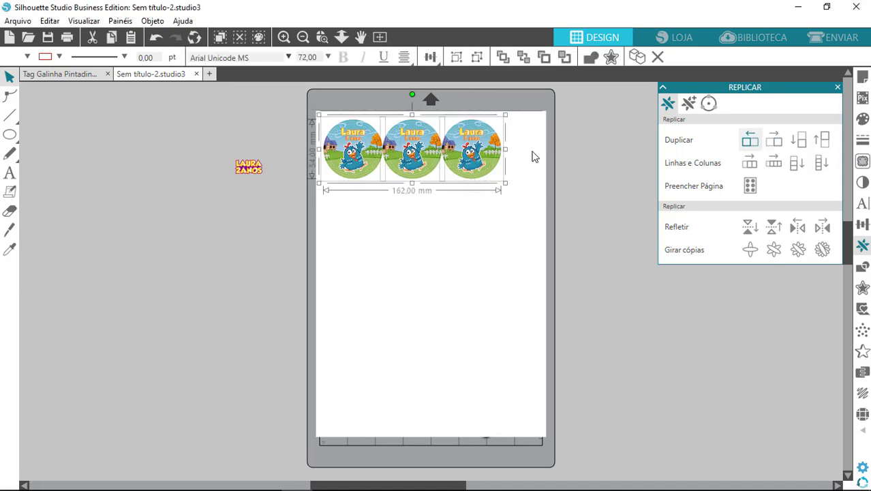
pyautogui.click(797, 143)
pyautogui.click(565, 187)
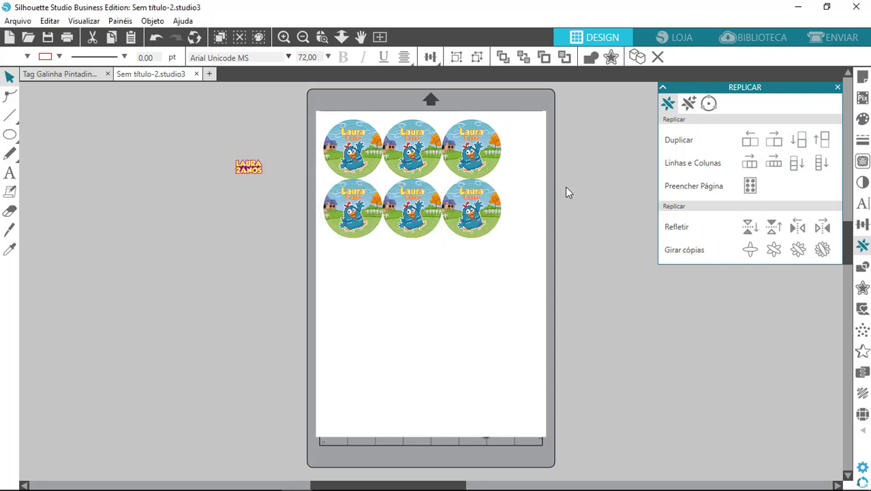
# Shift the three second-row tags to the right so they sit staggered beneath the first row.
pyautogui.moveTo(475, 209); pyautogui.dragTo(513, 194)
pyautogui.click(448, 207)
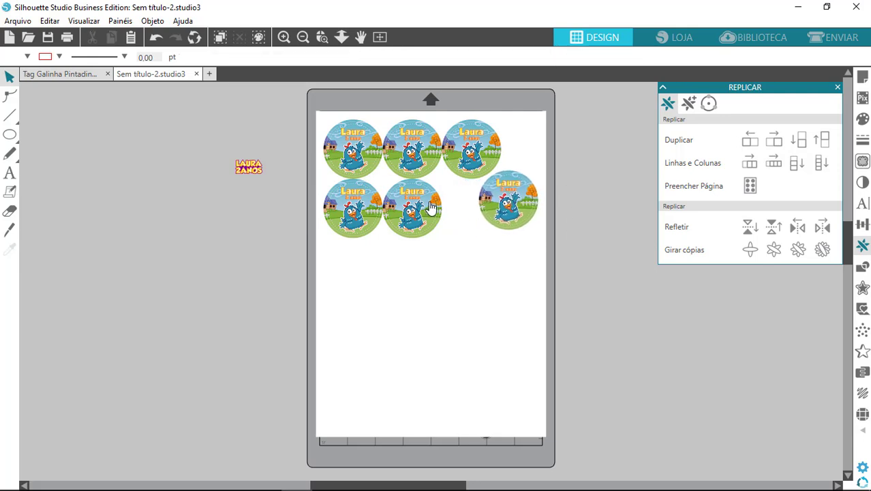
pyautogui.moveTo(442, 206); pyautogui.dragTo(472, 204)
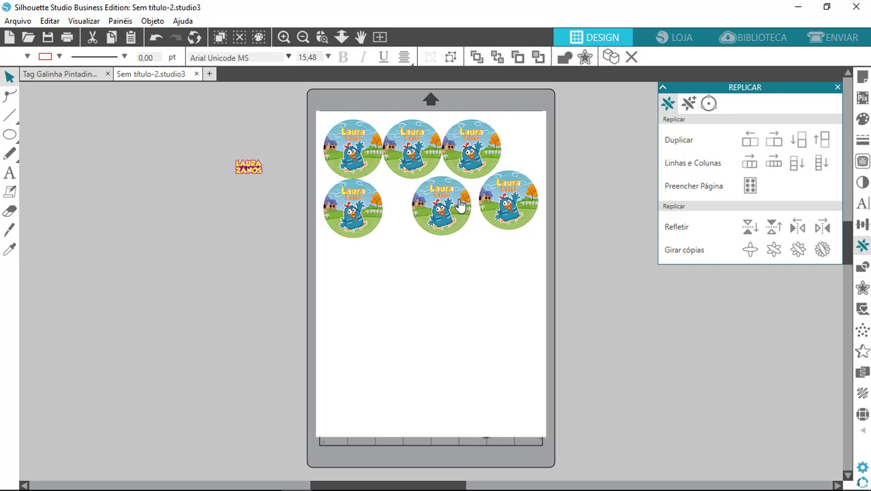
pyautogui.click(397, 207)
pyautogui.moveTo(357, 210); pyautogui.dragTo(382, 209)
# Duplicate the two staggered rows below and nudge the copies slightly up against the rows above.
pyautogui.moveTo(294, 101); pyautogui.dragTo(524, 225)
pyautogui.moveTo(563, 255); pyautogui.dragTo(563, 255)
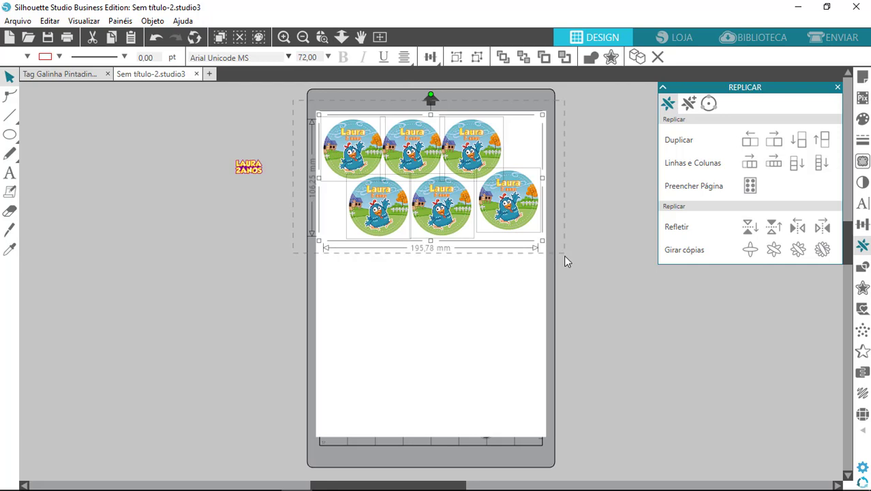
pyautogui.click(801, 140)
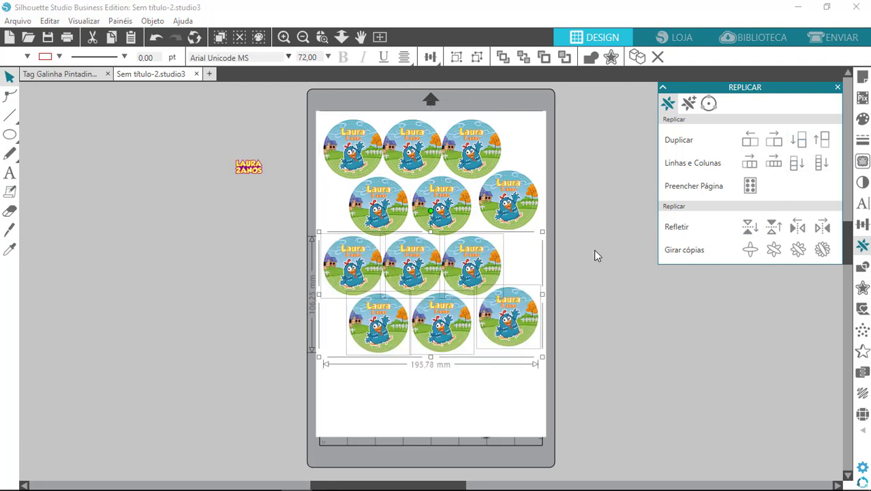
pyautogui.moveTo(494, 264); pyautogui.dragTo(496, 262)
# Duplicate the fourth row of tags below and shift the new fifth row to the left.
pyautogui.moveTo(631, 371); pyautogui.dragTo(305, 271)
pyautogui.click(798, 139)
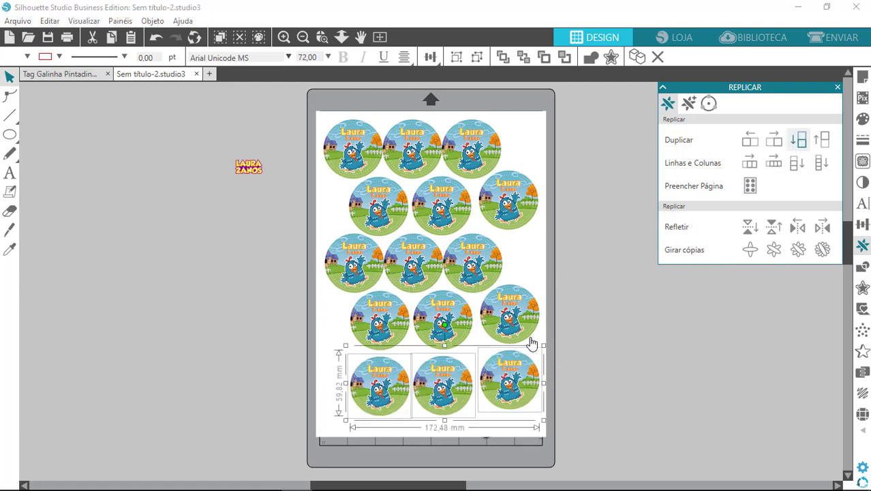
pyautogui.moveTo(511, 373); pyautogui.dragTo(492, 369)
pyautogui.click(626, 355)
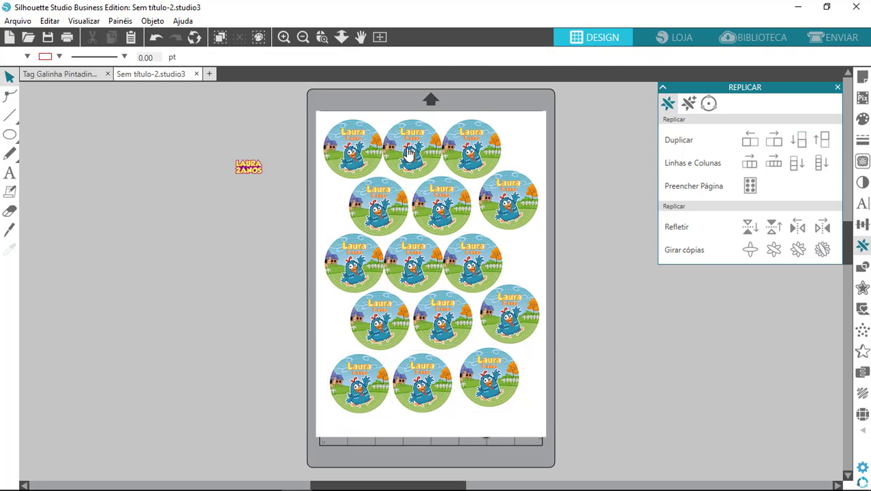
# Select all the tags on the page together to check the layout's overall extent.
pyautogui.moveTo(299, 103); pyautogui.dragTo(490, 290)
pyautogui.moveTo(578, 443); pyautogui.dragTo(578, 445)
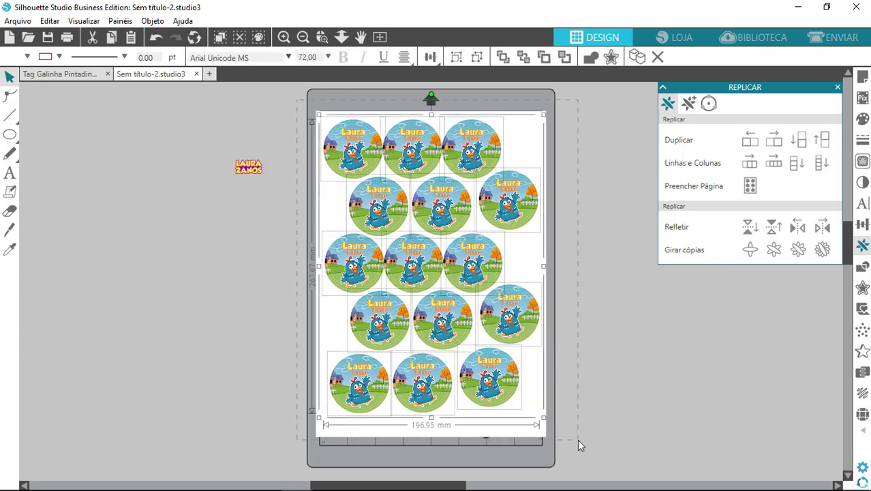
pyautogui.click(644, 335)
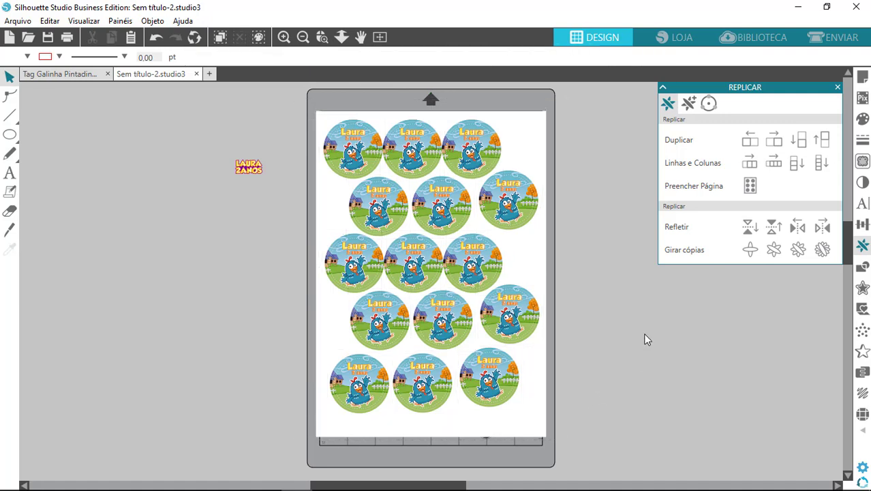
# Move the middle and last tags of the top row slightly right, leaving small gaps between the three.
pyautogui.click(429, 256)
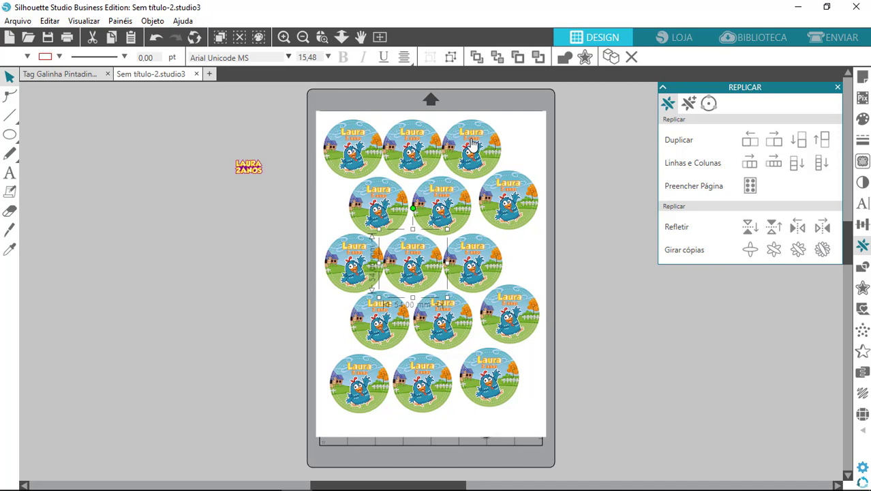
pyautogui.moveTo(472, 143); pyautogui.dragTo(505, 142)
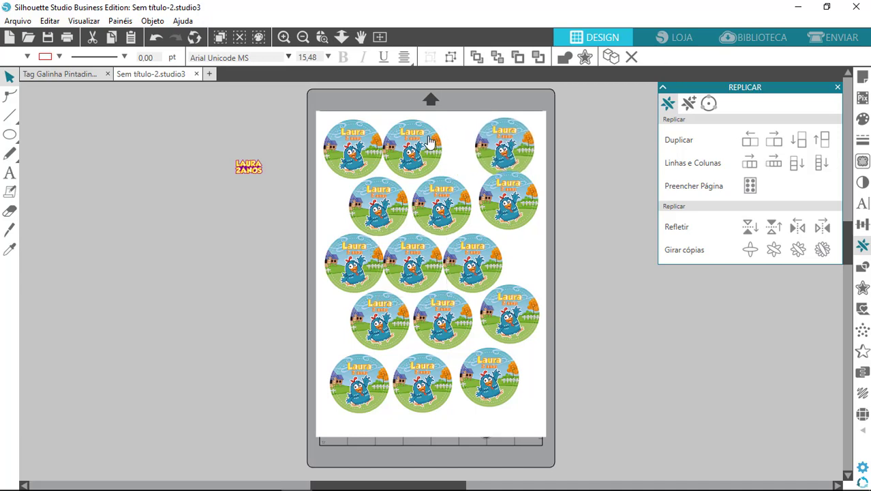
pyautogui.moveTo(425, 142)
pyautogui.mouseDown()
pyautogui.moveTo(440, 141)
pyautogui.moveTo(411, 147)
pyautogui.mouseUp()
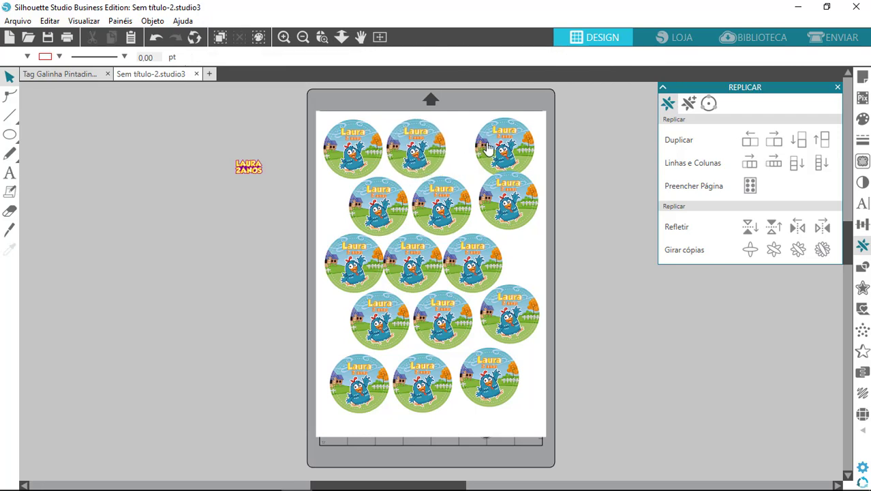
pyautogui.moveTo(480, 142); pyautogui.dragTo(461, 150)
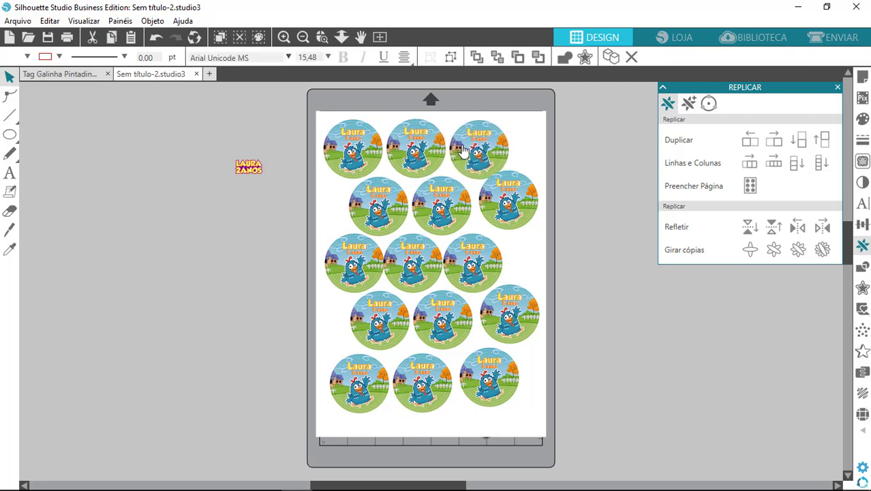
# Reposition the tags in the second and third rows so small, even gaps separate them.
pyautogui.moveTo(383, 195); pyautogui.dragTo(434, 209)
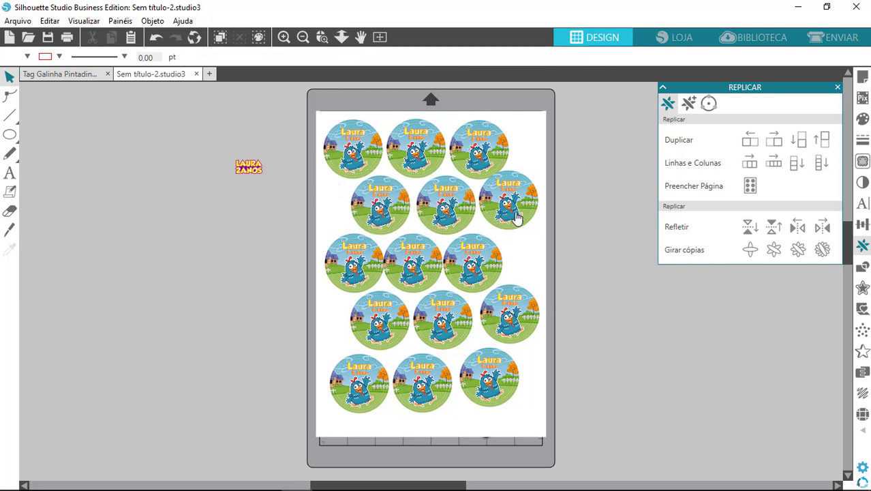
pyautogui.moveTo(517, 219); pyautogui.dragTo(516, 221)
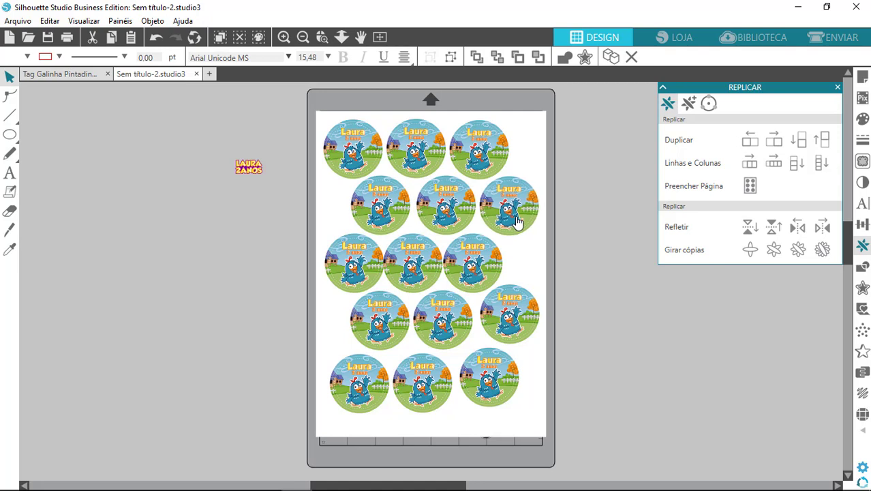
pyautogui.moveTo(496, 258); pyautogui.dragTo(499, 258)
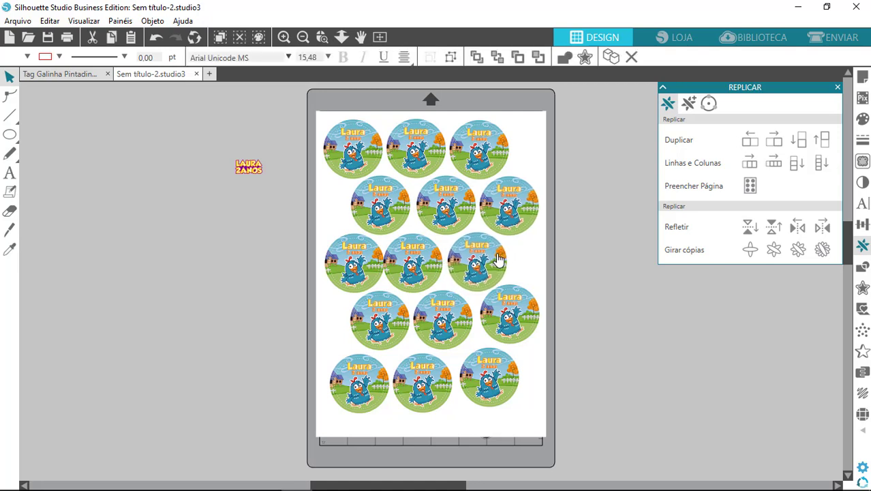
pyautogui.moveTo(424, 267); pyautogui.dragTo(427, 268)
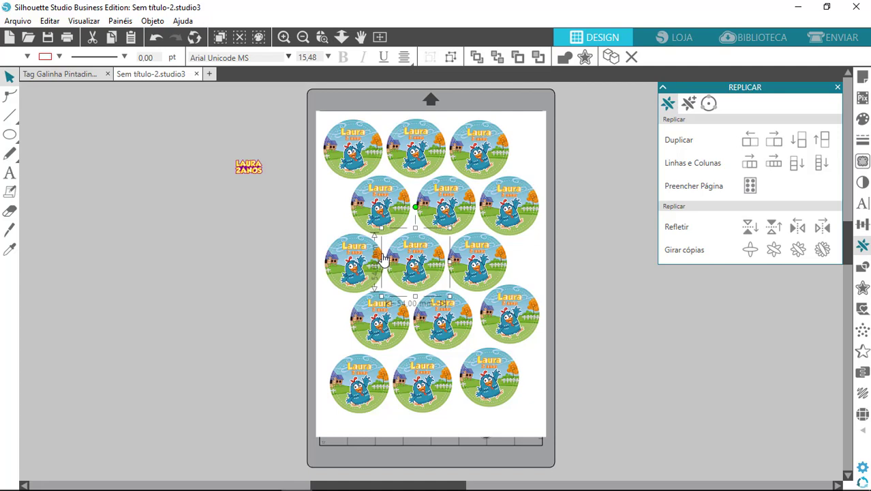
# Nudge the three fourth-row tags and the last tag of the bottom row so none of them touch.
pyautogui.moveTo(383, 317); pyautogui.dragTo(383, 319)
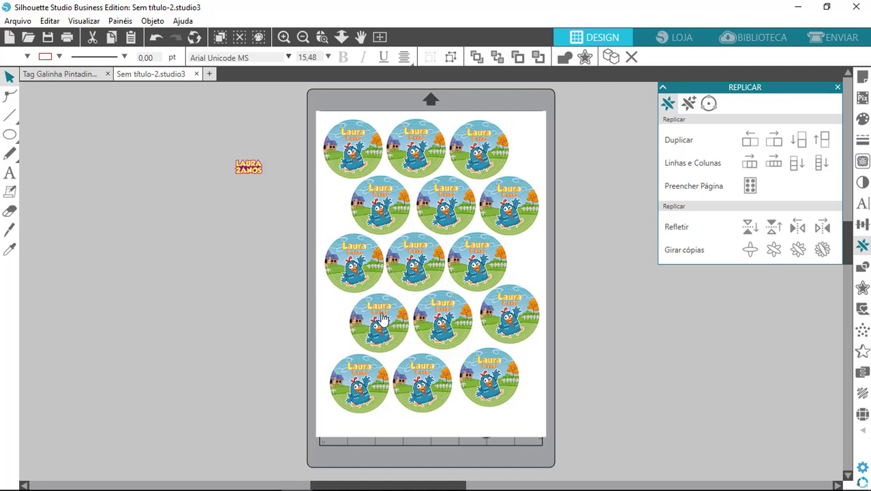
pyautogui.moveTo(443, 318); pyautogui.dragTo(447, 320)
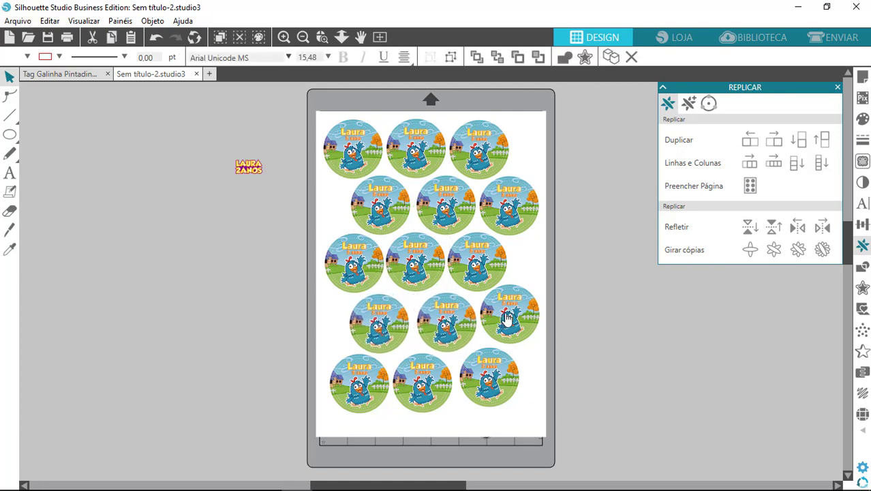
pyautogui.moveTo(510, 315); pyautogui.dragTo(511, 317)
pyautogui.click(588, 314)
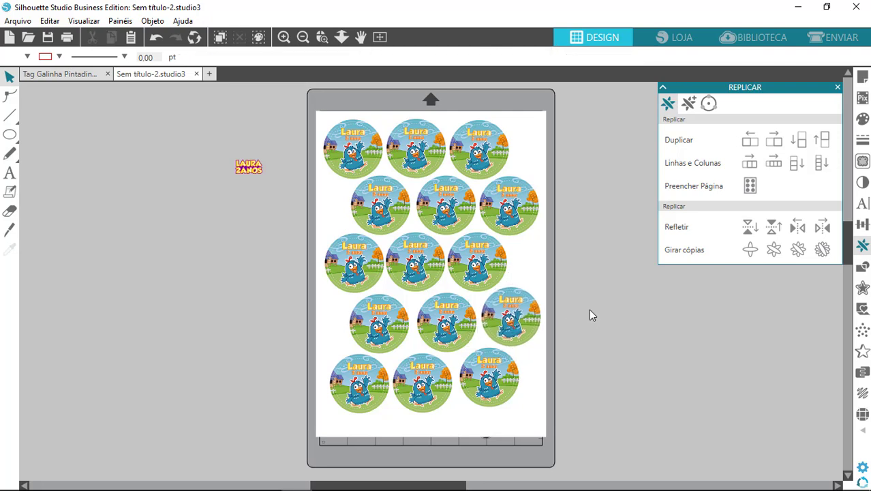
pyautogui.moveTo(498, 390); pyautogui.dragTo(501, 392)
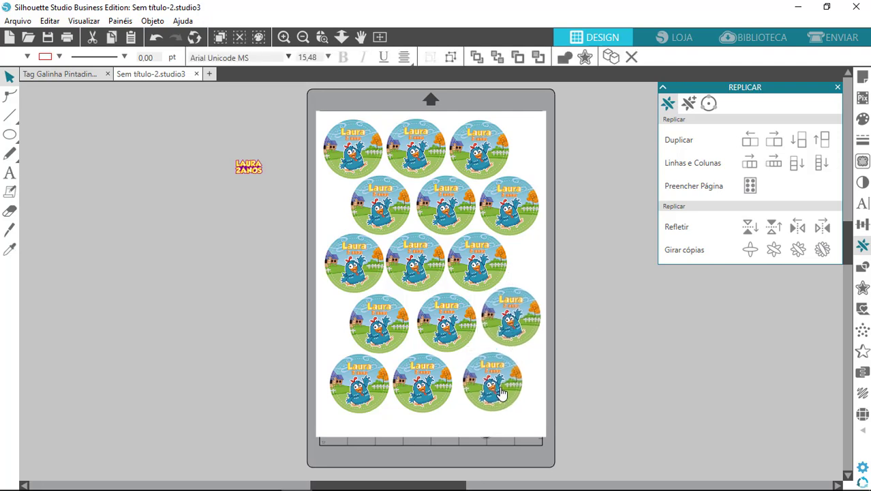
pyautogui.click(606, 350)
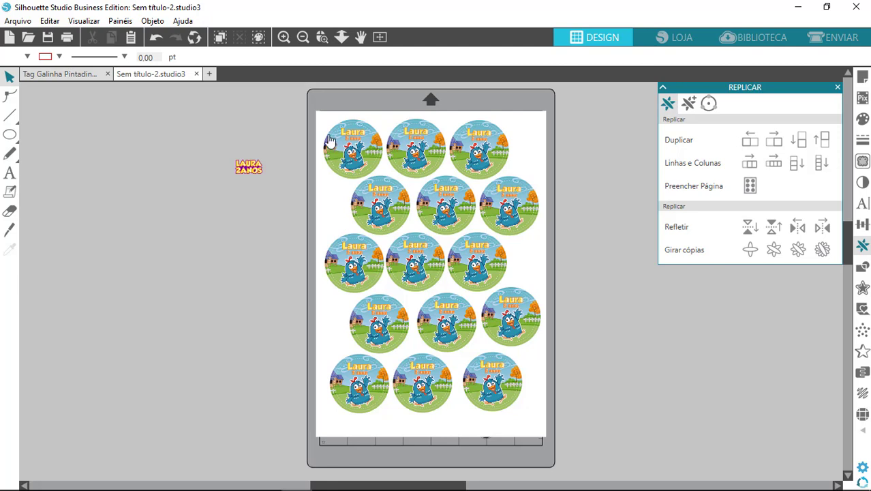
# Select all the tags on the page together and try to nudge the layout slightly right.
pyautogui.moveTo(298, 103); pyautogui.dragTo(561, 359)
pyautogui.moveTo(577, 423); pyautogui.dragTo(584, 438)
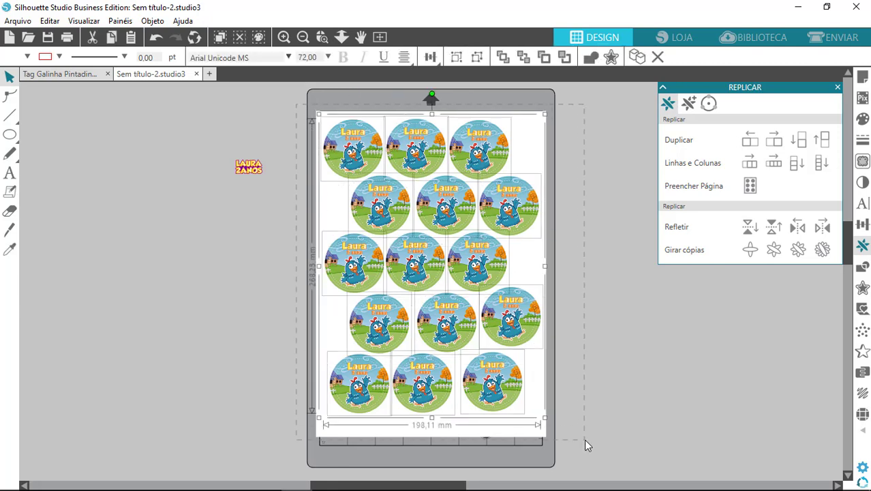
pyautogui.moveTo(359, 154); pyautogui.dragTo(366, 154)
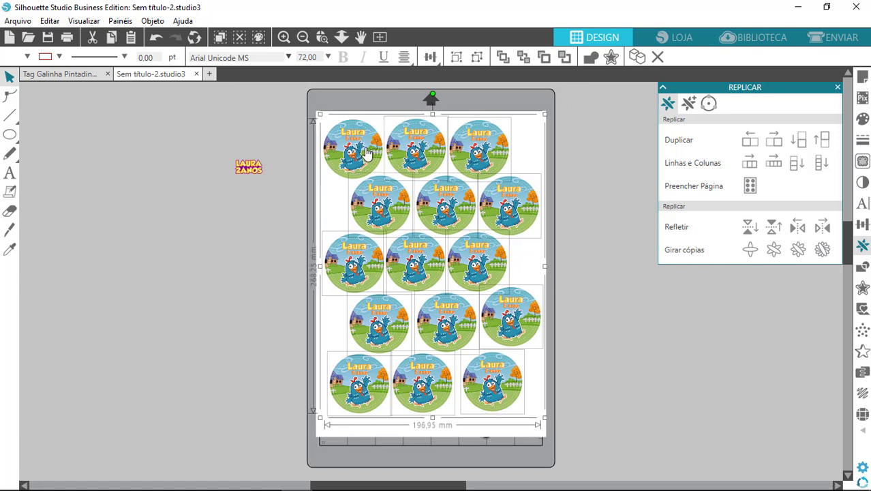
# Undo the staggered arrangement back to a single tag and fill the page with evenly spaced copies of it.
pyautogui.hotkey('ctrl', 'z')
pyautogui.click(751, 186)
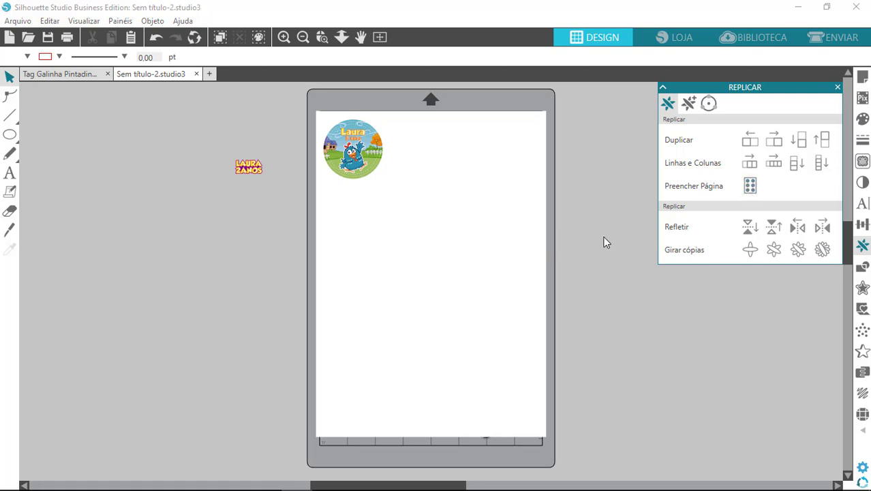
pyautogui.click(252, 172)
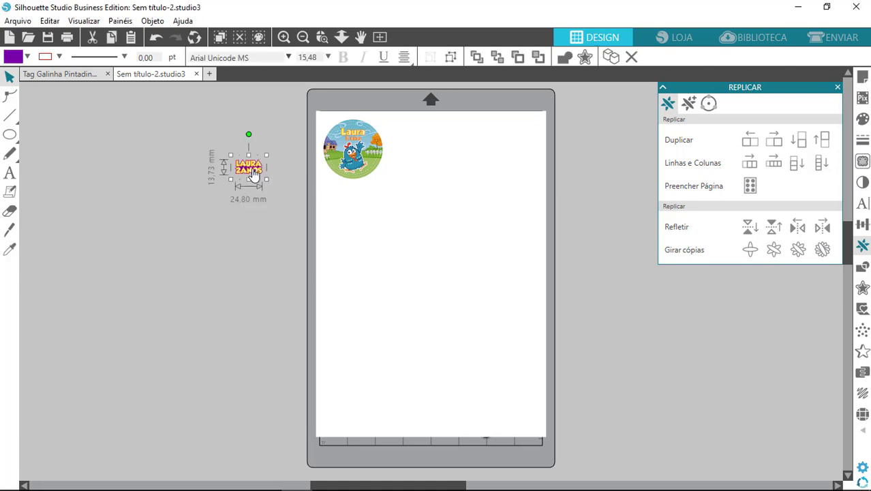
pyautogui.click(274, 168)
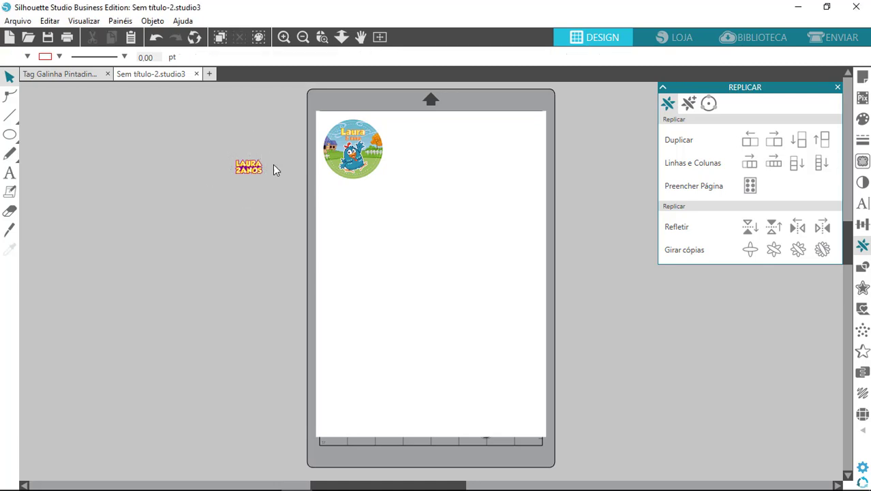
pyautogui.click(340, 161)
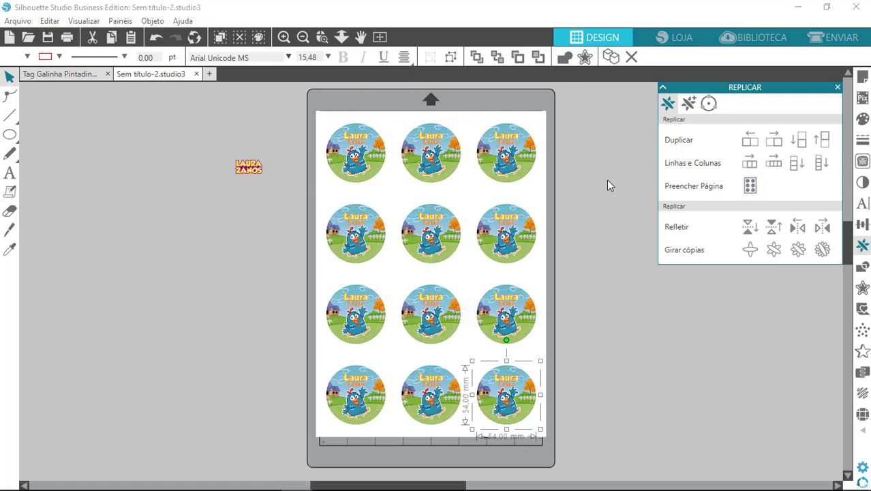
pyautogui.click(582, 224)
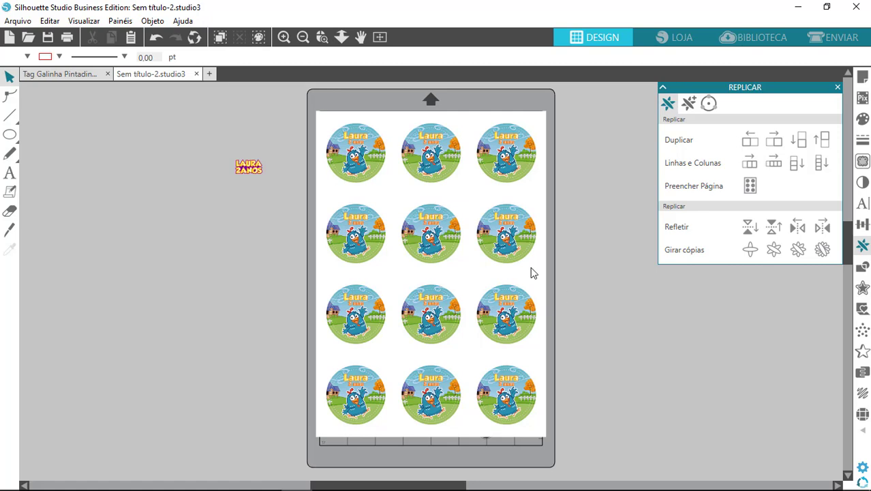
# Delete all the copies from the page, keeping only the first tag of the top row.
pyautogui.moveTo(442, 297); pyautogui.dragTo(584, 447)
pyautogui.press('Delete')
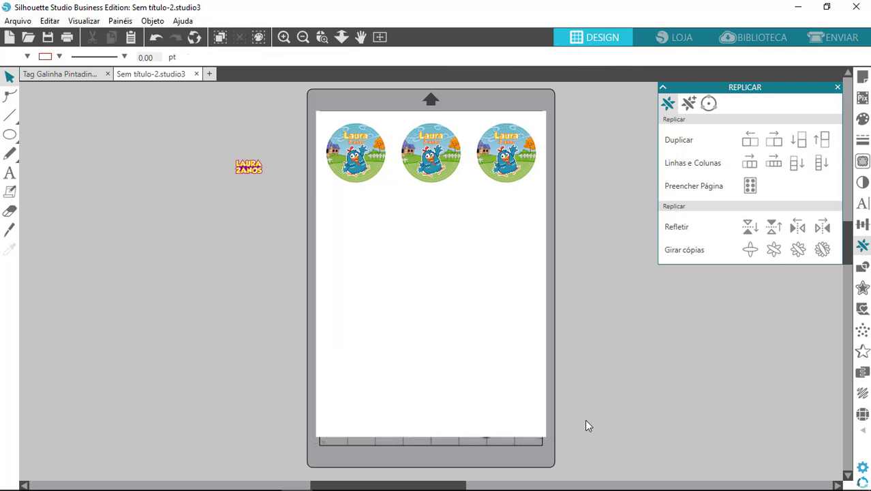
pyautogui.moveTo(577, 116); pyautogui.dragTo(391, 225)
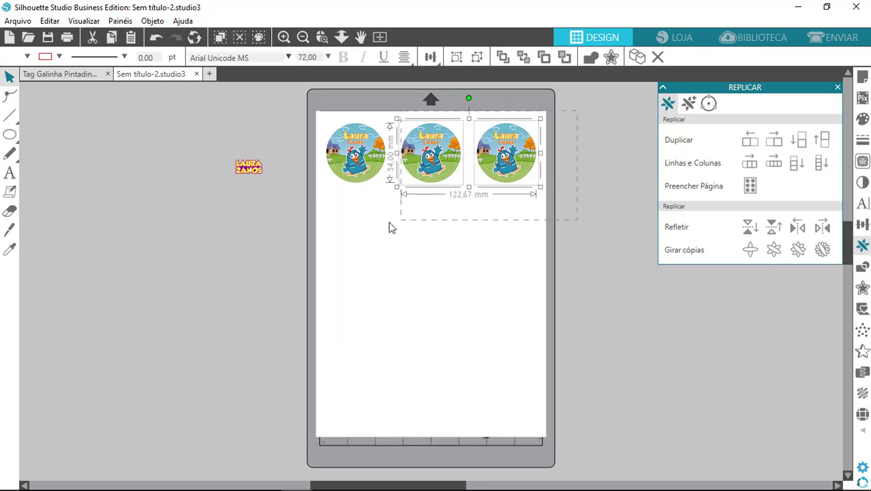
pyautogui.press('Delete')
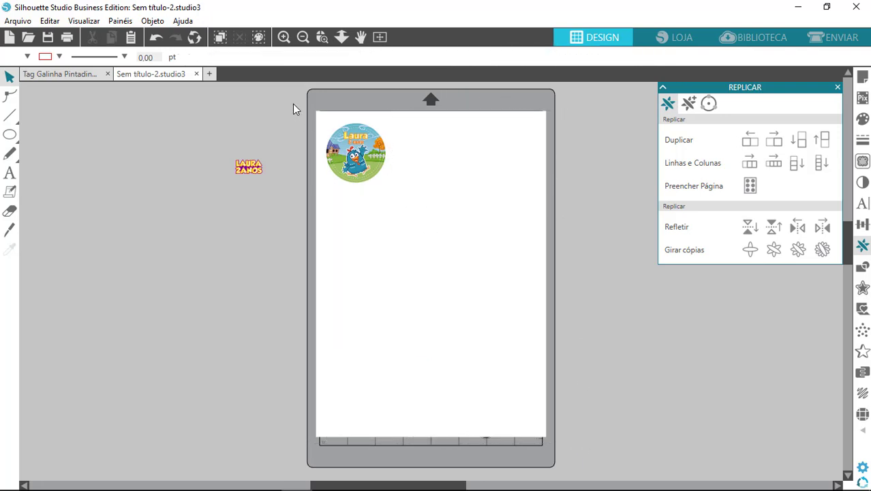
# Set the EPSON L355 Series print preferences for the tag to Premium Photo Paper Glossy with the custom quality at its highest level.
pyautogui.moveTo(294, 107); pyautogui.dragTo(456, 243)
pyautogui.click(370, 180)
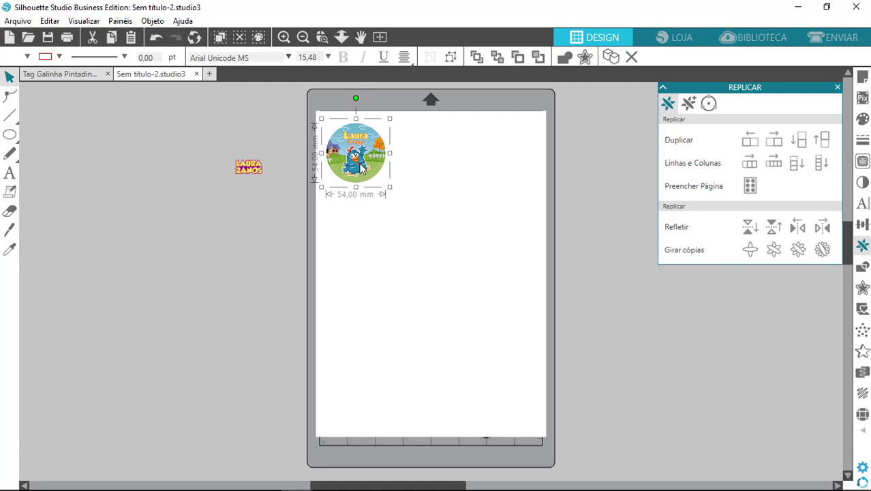
pyautogui.hotkey('ctrl', 'p')
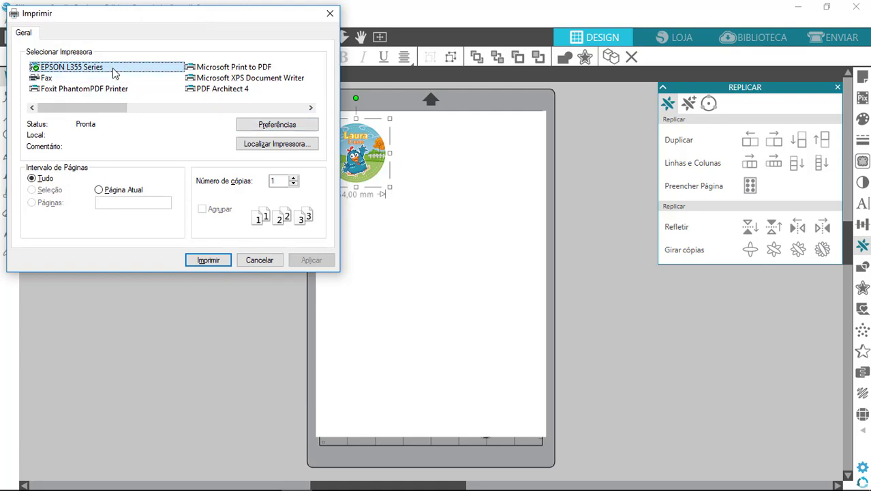
pyautogui.click(244, 125)
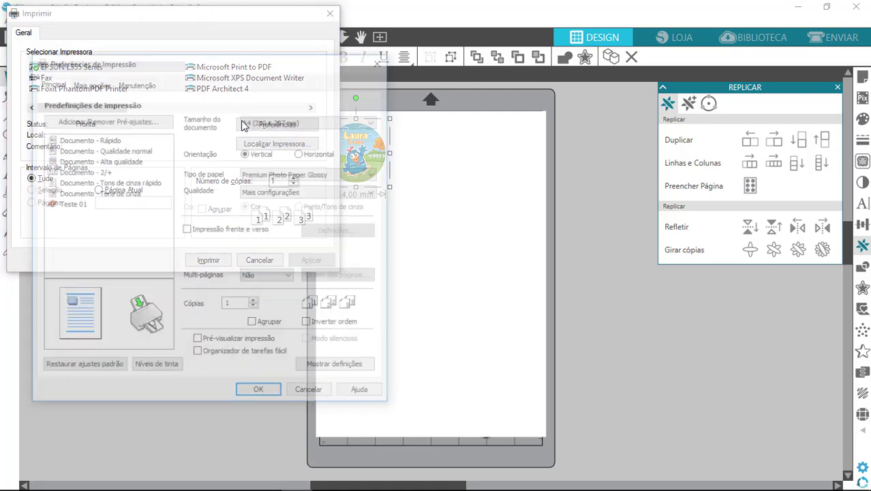
pyautogui.click(298, 178)
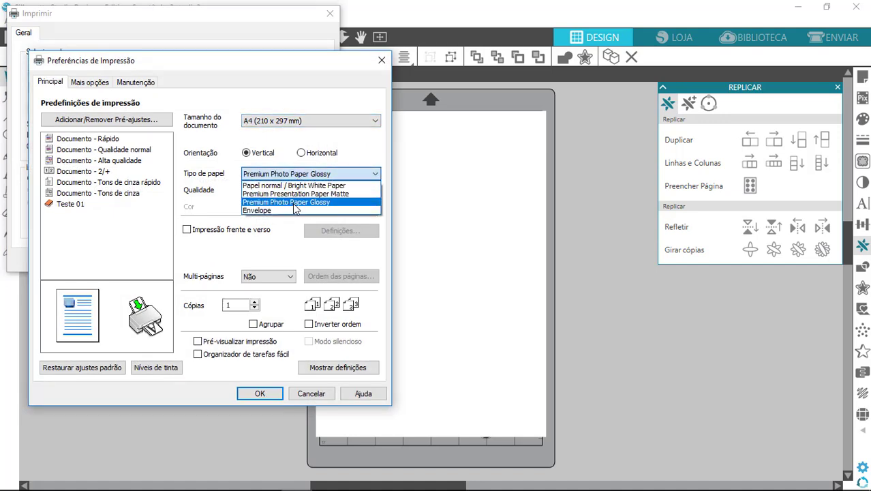
pyautogui.click(295, 206)
pyautogui.click(307, 193)
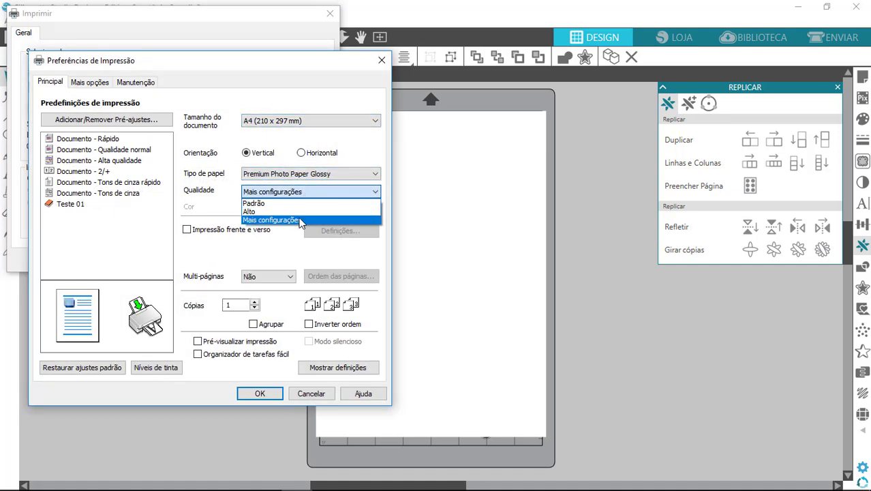
pyautogui.click(300, 221)
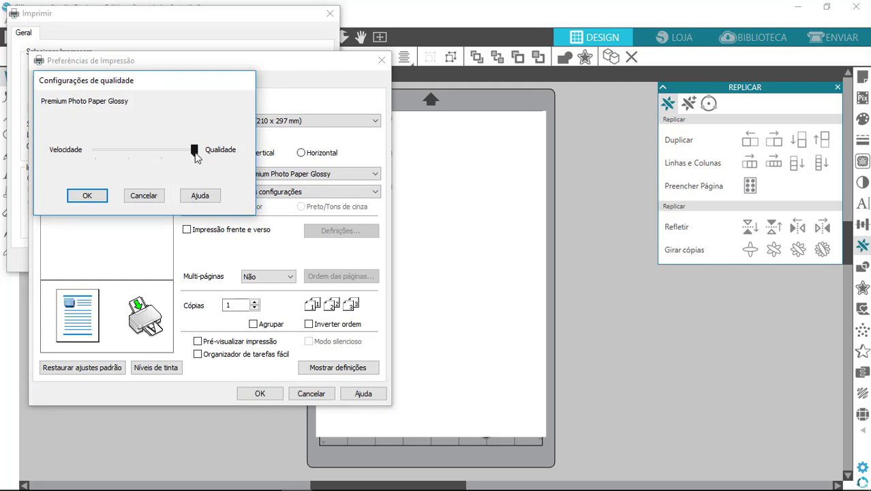
pyautogui.click(86, 196)
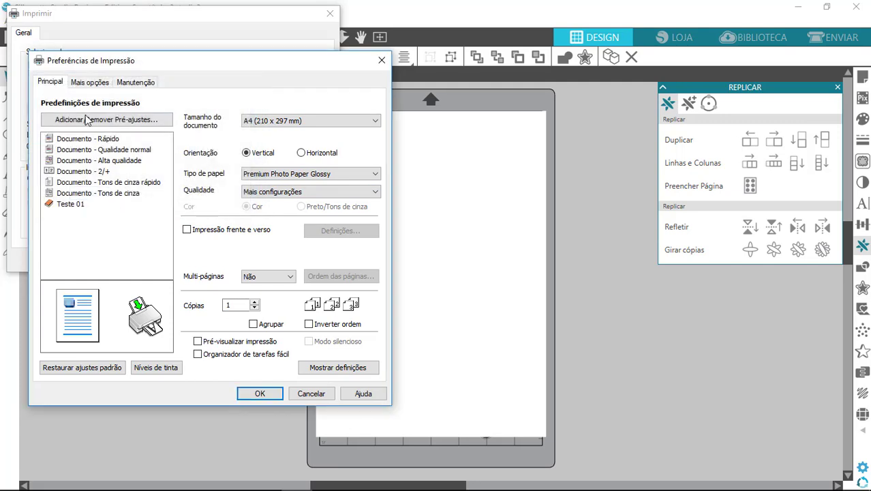
# Select the sliding-bar adjustment method (Barra deslizante) in the printer's advanced colour correction and accept the print preferences.
pyautogui.click(80, 84)
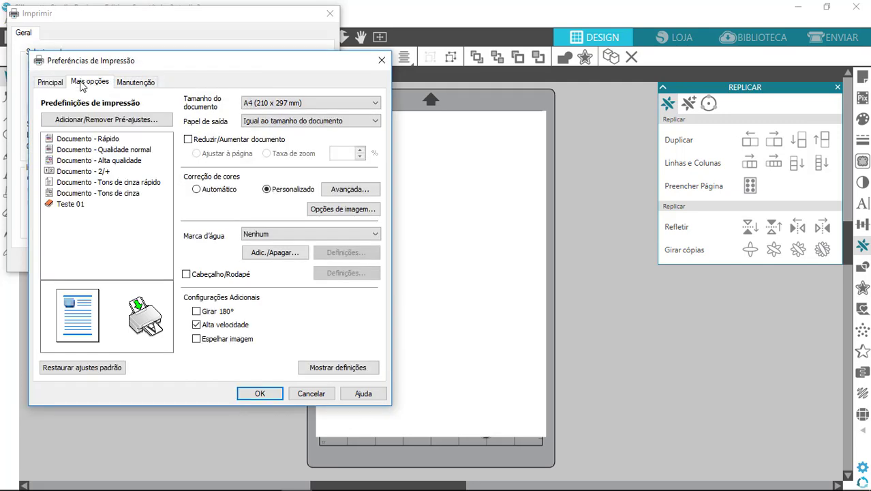
pyautogui.click(340, 191)
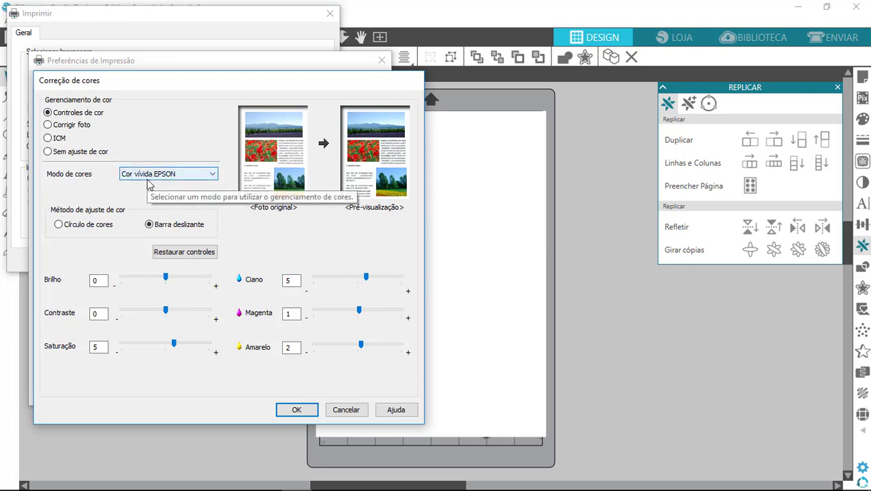
pyautogui.click(58, 224)
pyautogui.click(150, 225)
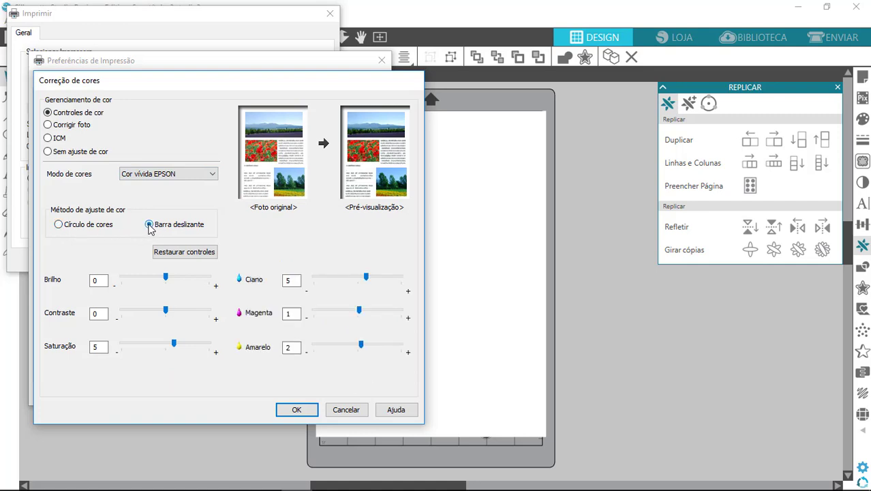
pyautogui.doubleClick(96, 347)
pyautogui.doubleClick(285, 280)
pyautogui.click(307, 412)
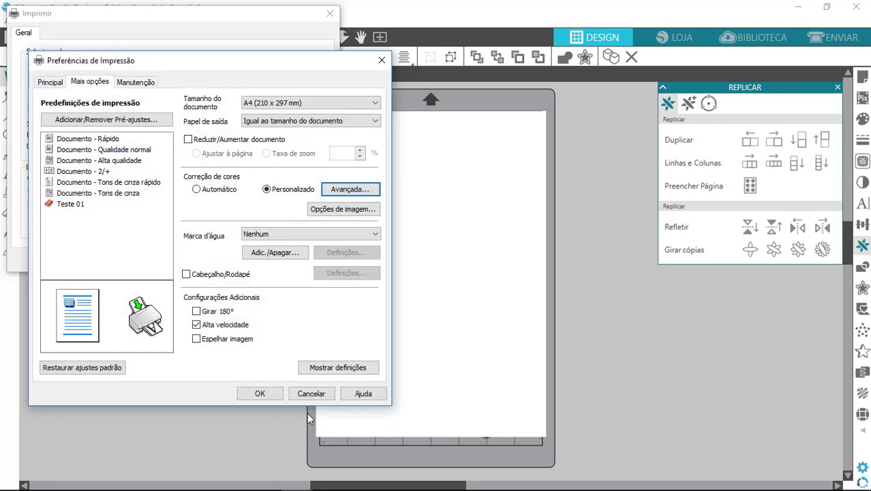
pyautogui.click(266, 396)
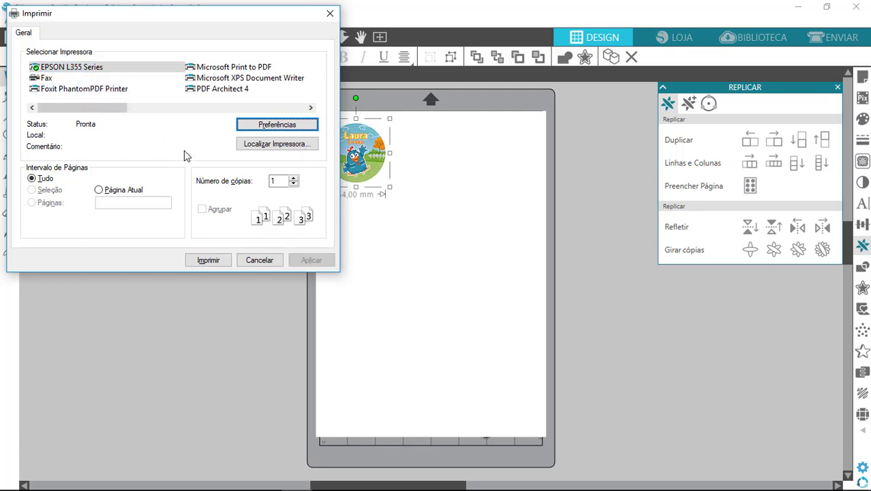
# Review the advanced colour correction values once more, closing the preferences without changes and cancelling the print job.
pyautogui.click(267, 128)
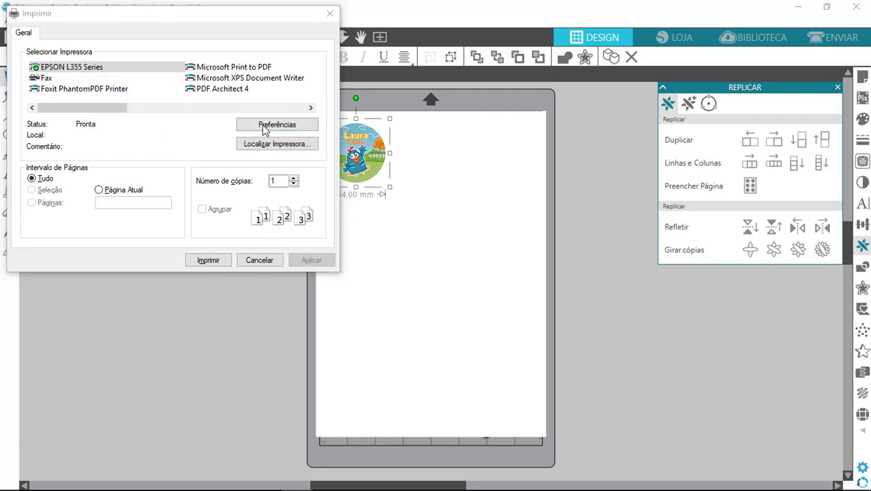
pyautogui.click(92, 83)
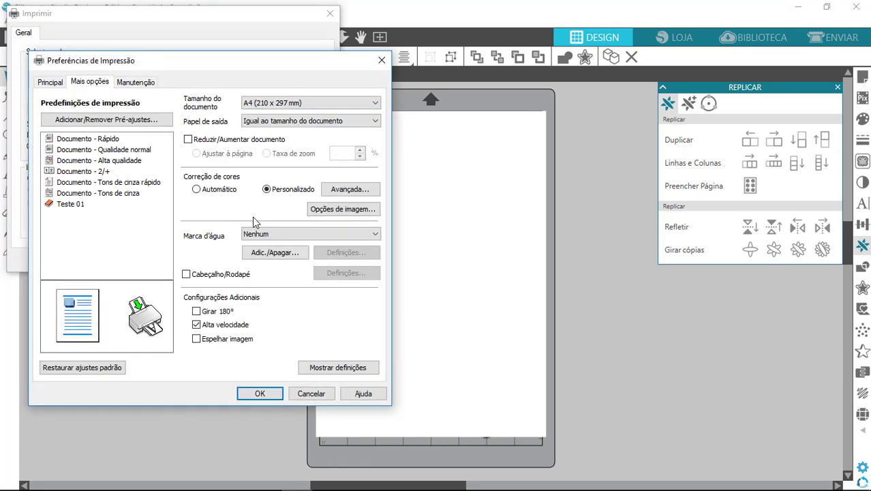
pyautogui.click(339, 189)
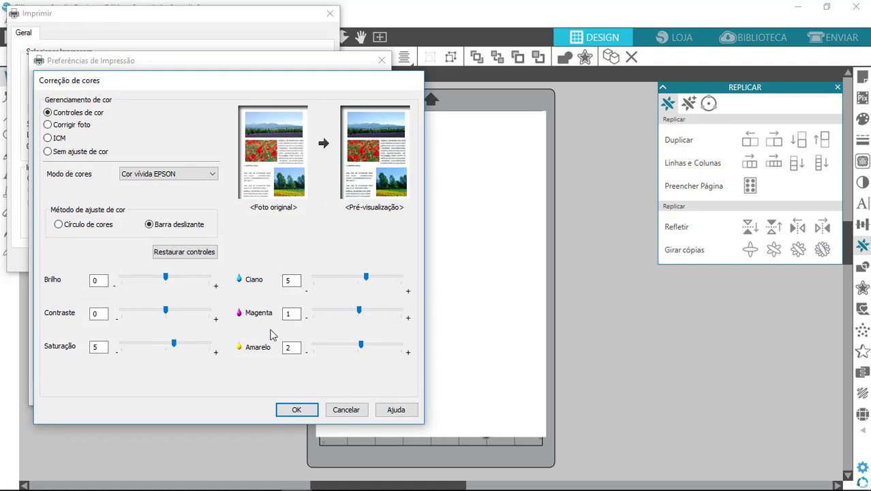
pyautogui.click(349, 410)
pyautogui.click(311, 395)
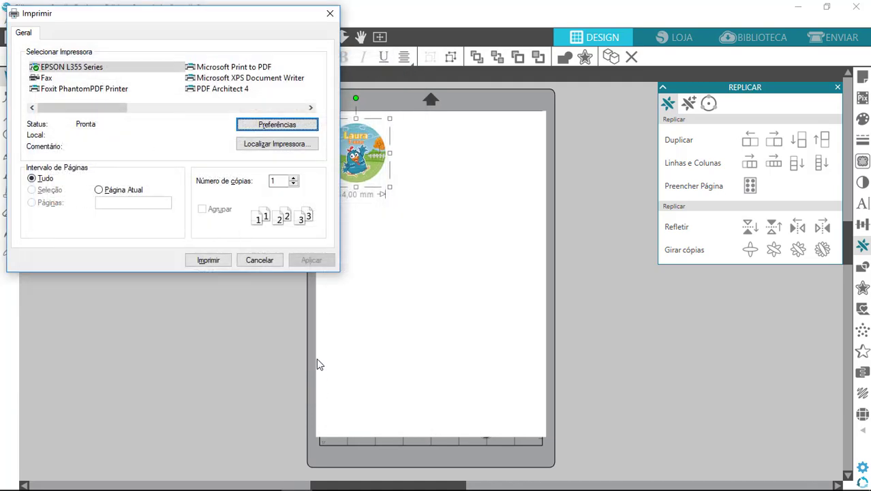
pyautogui.click(259, 262)
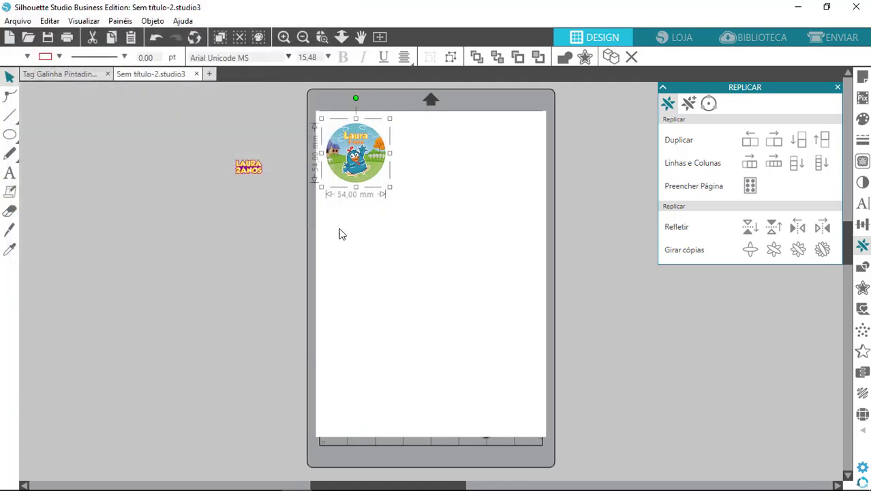
# Move the loose yellow-and-purple name-and-age title onto the page, just beside the upper part of the round tag.
pyautogui.click(321, 37)
pyautogui.moveTo(300, 102); pyautogui.dragTo(441, 225)
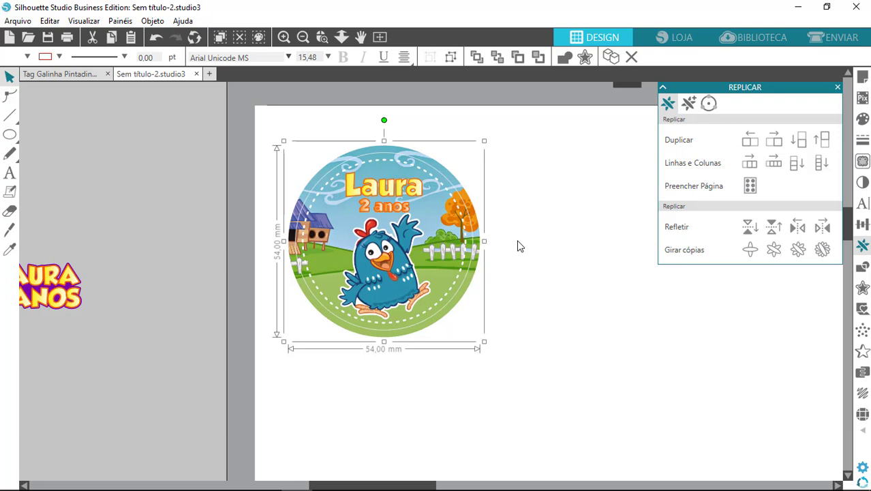
pyautogui.click(571, 212)
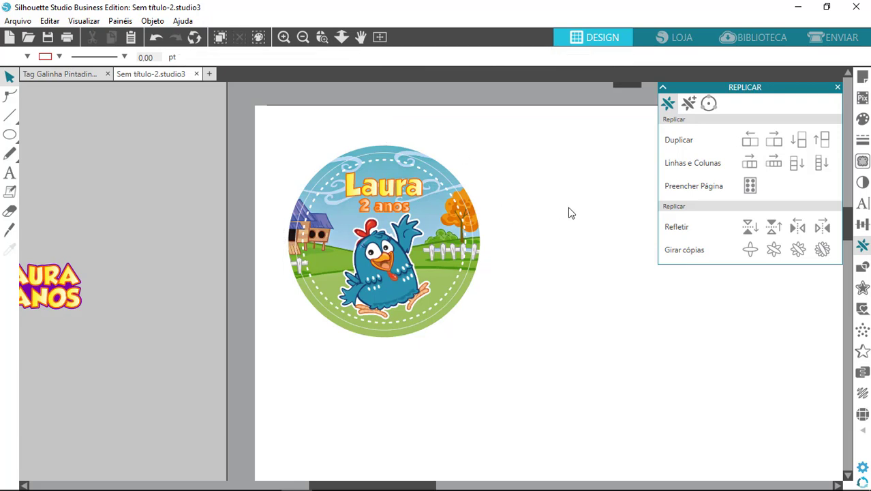
pyautogui.hotkey('ctrl', 'z')
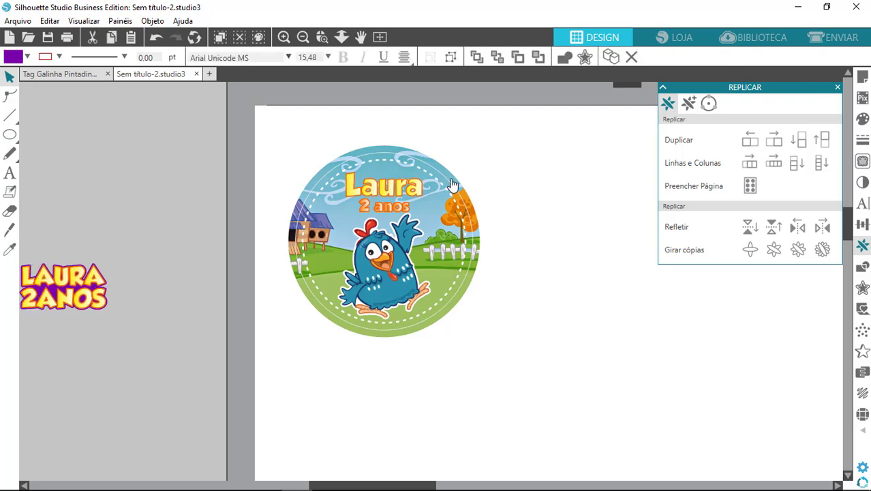
pyautogui.moveTo(452, 184); pyautogui.dragTo(574, 184)
pyautogui.click(553, 266)
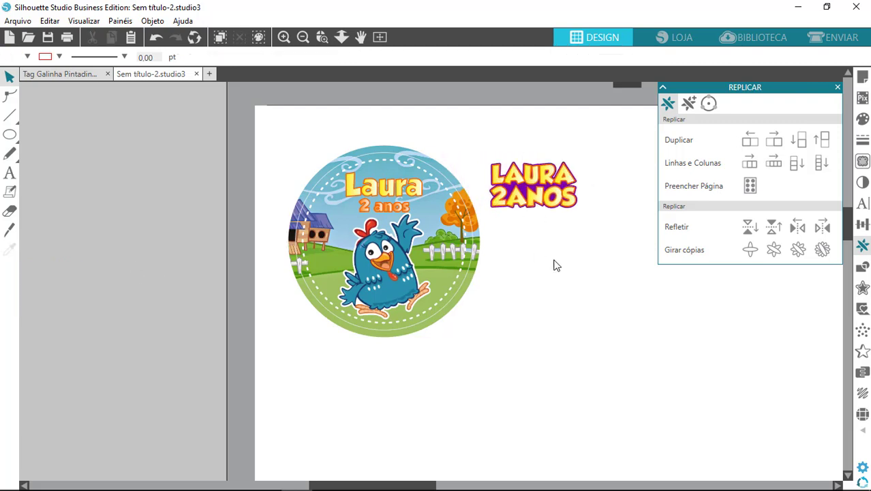